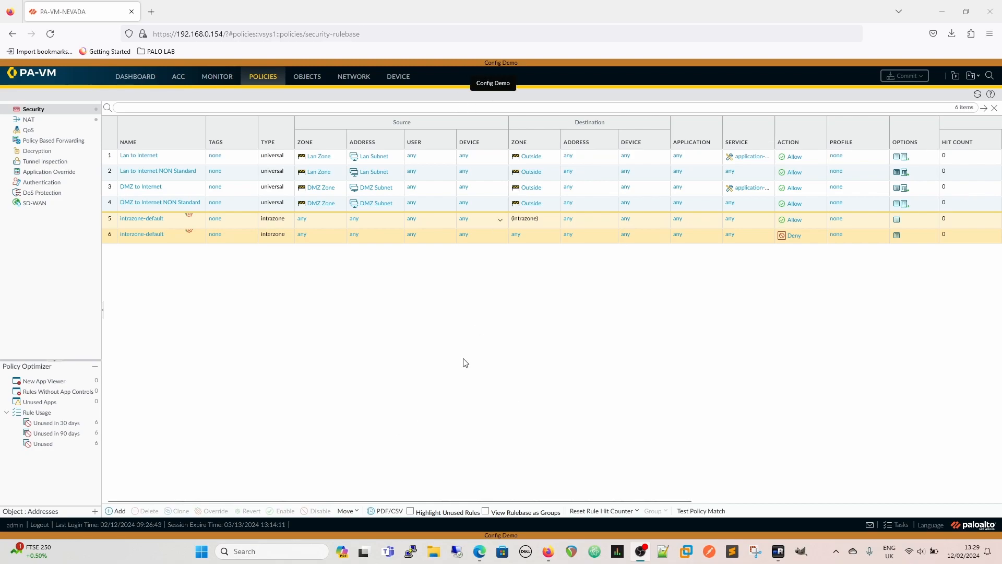
Check for new dynamic updates in the device settings and download antivirus version 4725-5243.
{"action": "left_click", "coordinate": [431, 392]}
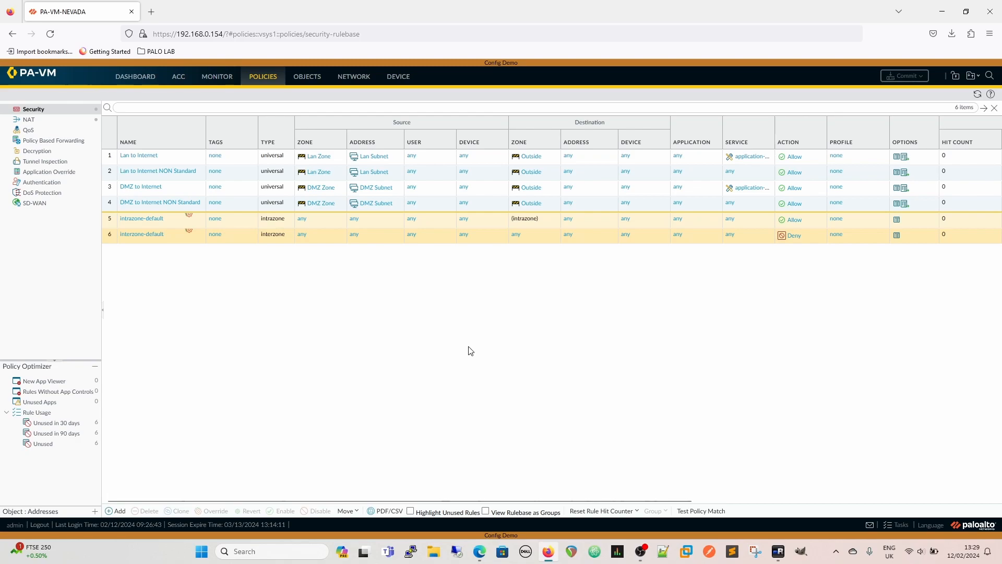
{"action": "left_click", "coordinate": [397, 83]}
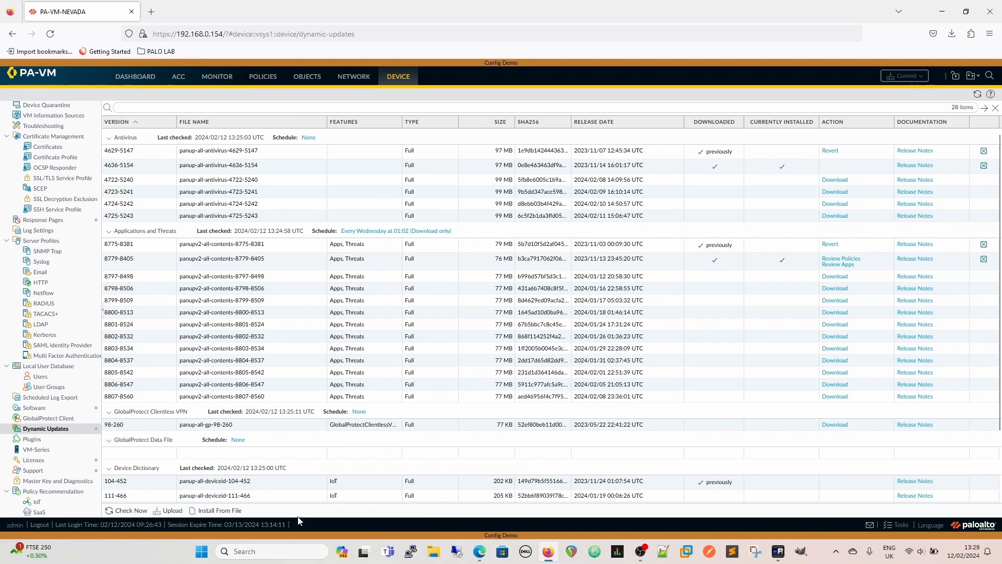
{"action": "left_click", "coordinate": [122, 512]}
{"action": "left_click", "coordinate": [835, 215]}
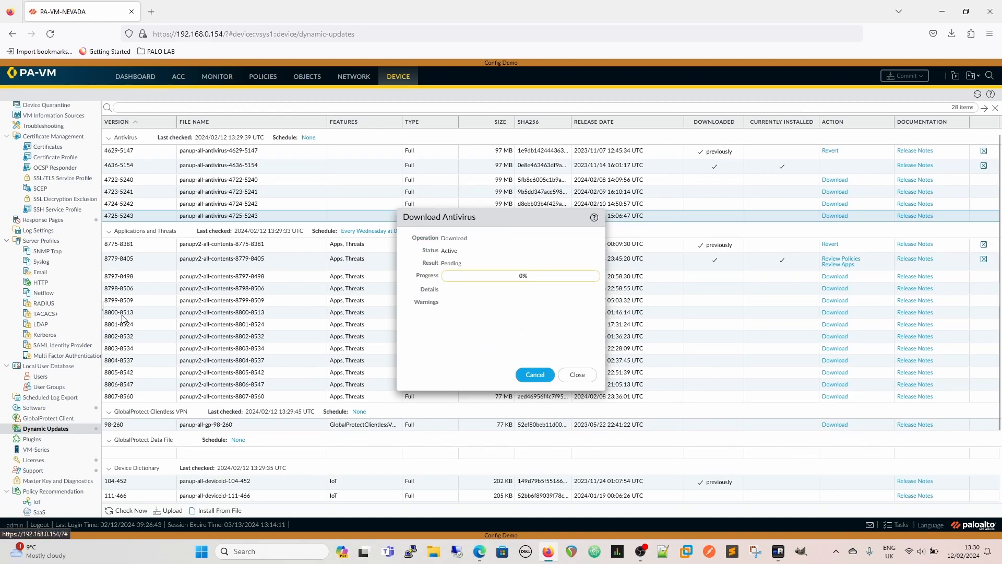
{"action": "key", "text": "ctrl+plus"}
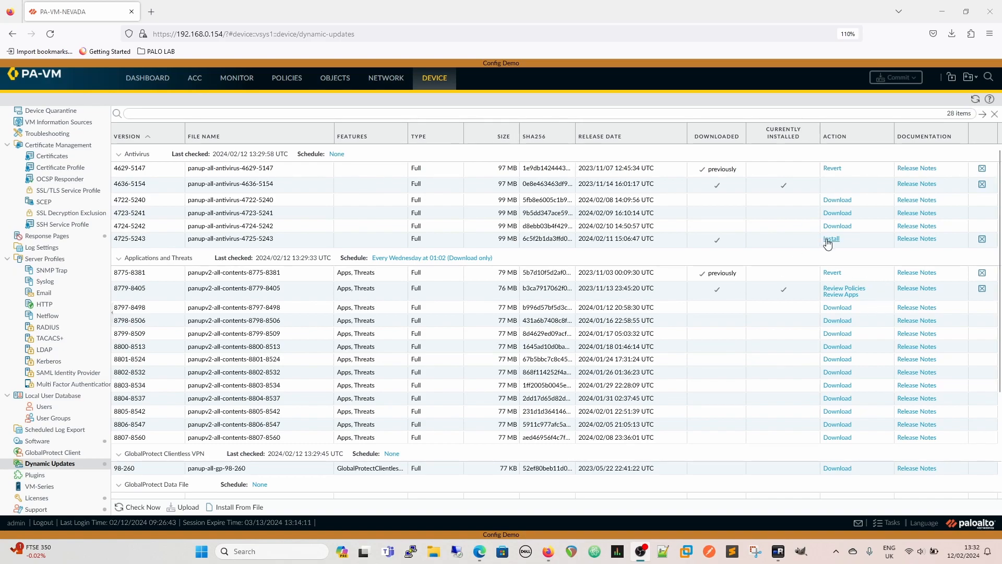
Delete the downloaded antivirus package 4629-5147 and install antivirus version 4725-5243.
{"action": "left_click", "coordinate": [981, 169]}
{"action": "left_click", "coordinate": [476, 323]}
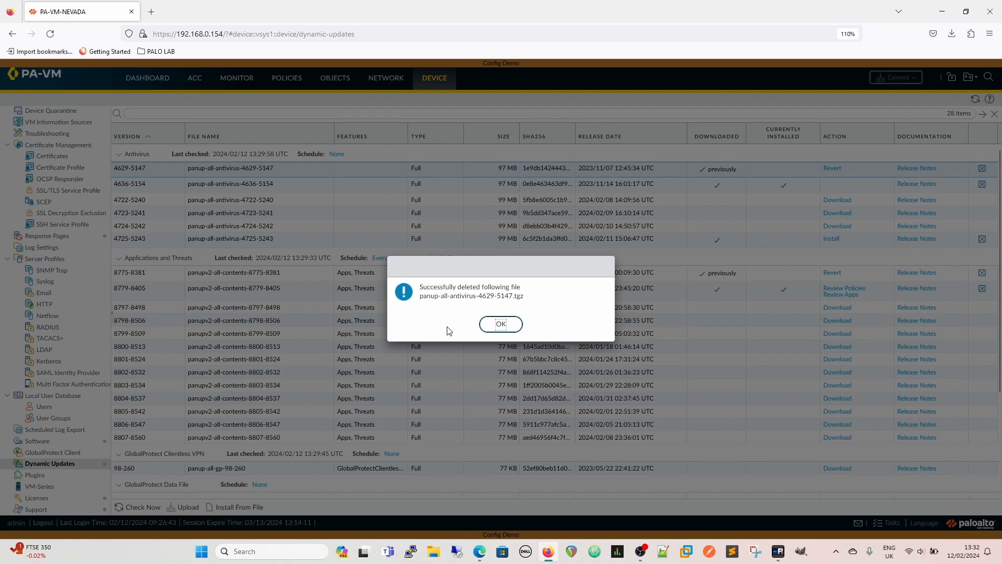
{"action": "left_click", "coordinate": [486, 326]}
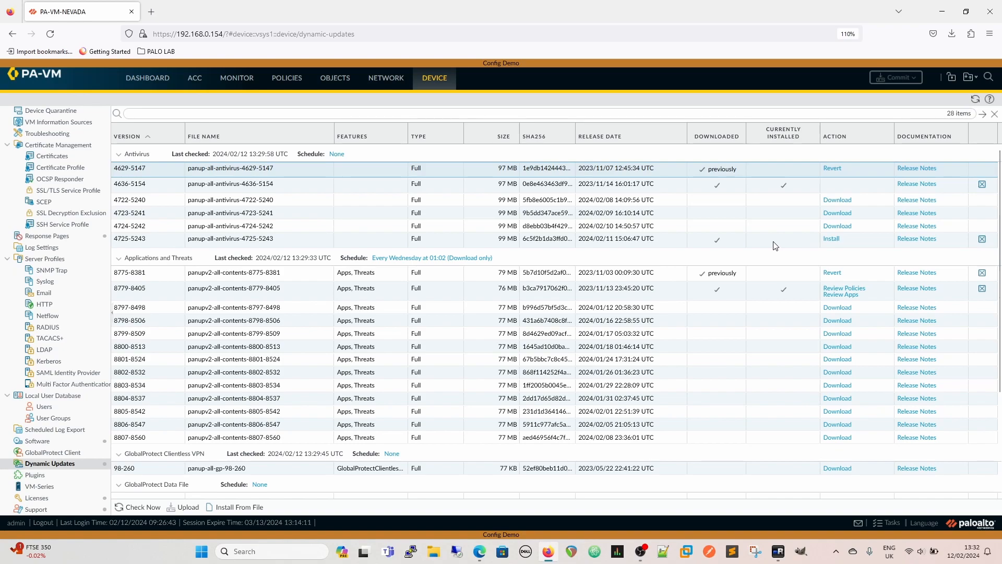
{"action": "left_click", "coordinate": [836, 244]}
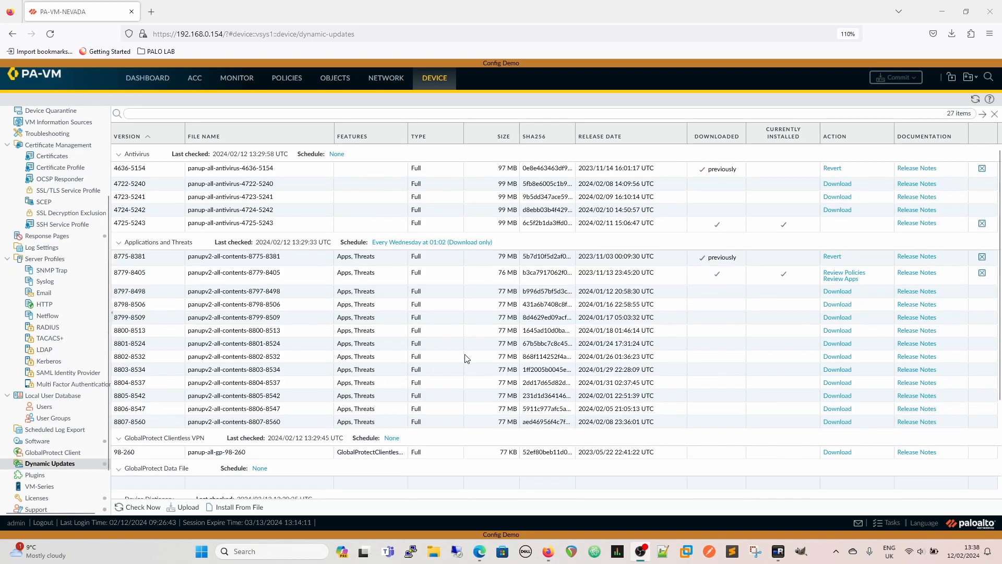
Download and install Applications and Threats version 8807-8560, leaving new apps in the content update enabled.
{"action": "scroll", "coordinate": [658, 380], "scroll_direction": "down", "scroll_amount": 1}
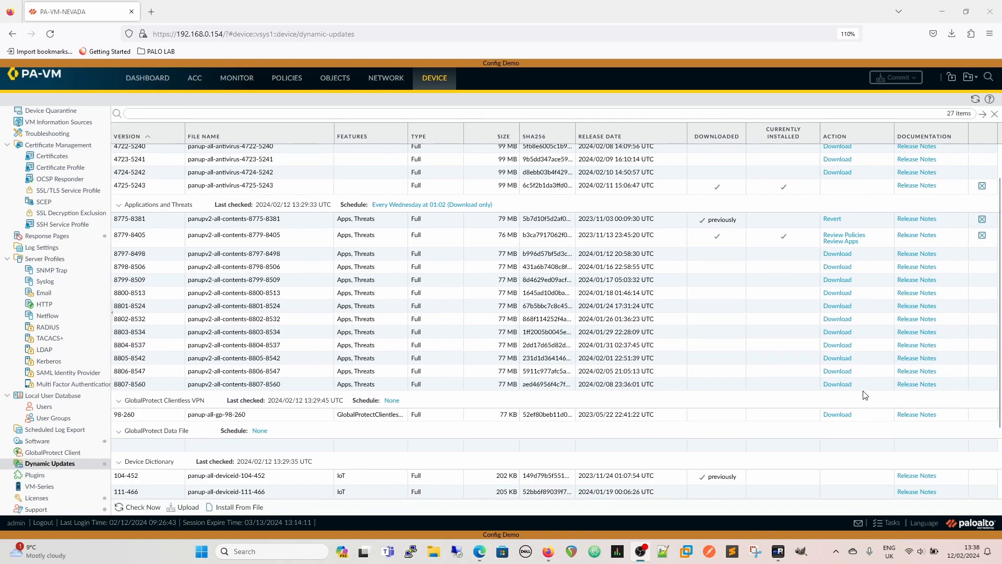
{"action": "left_click", "coordinate": [837, 385]}
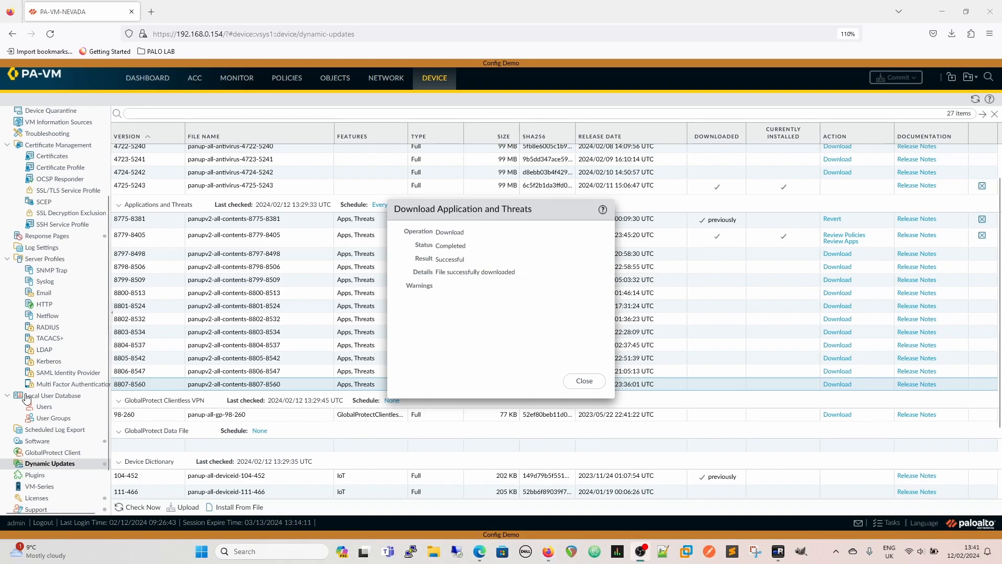
{"action": "left_click", "coordinate": [583, 381]}
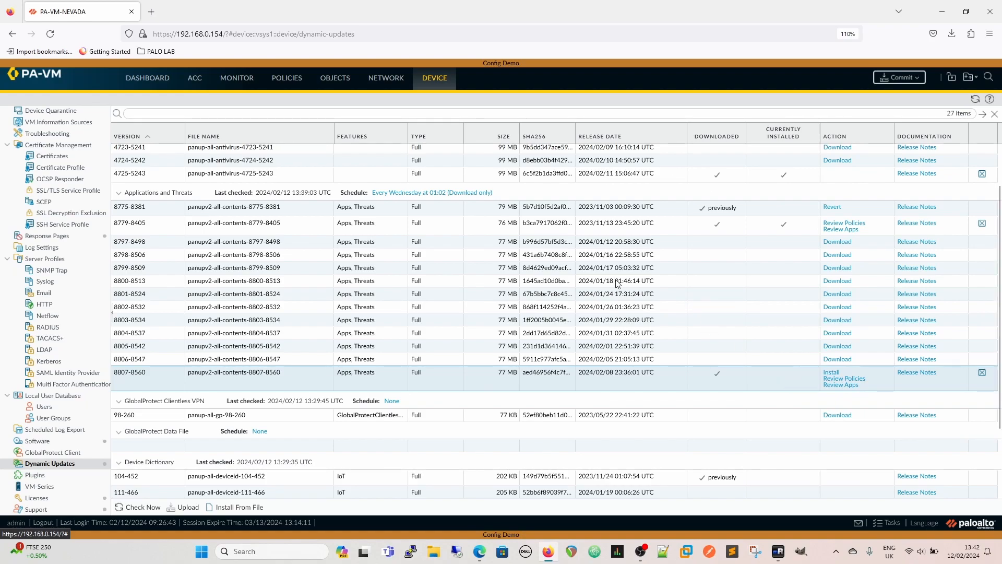
{"action": "left_click", "coordinate": [832, 373]}
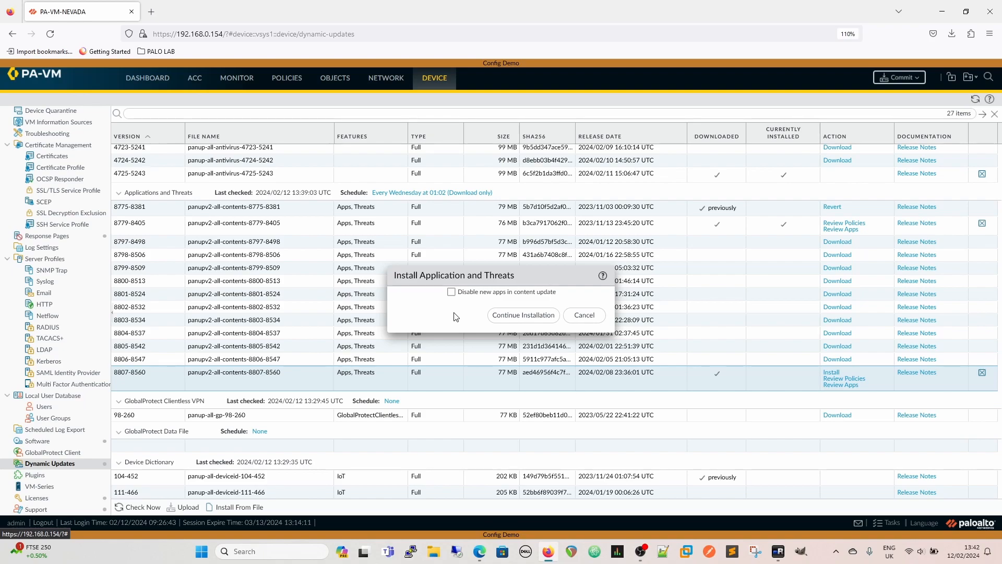
{"action": "left_click", "coordinate": [516, 315]}
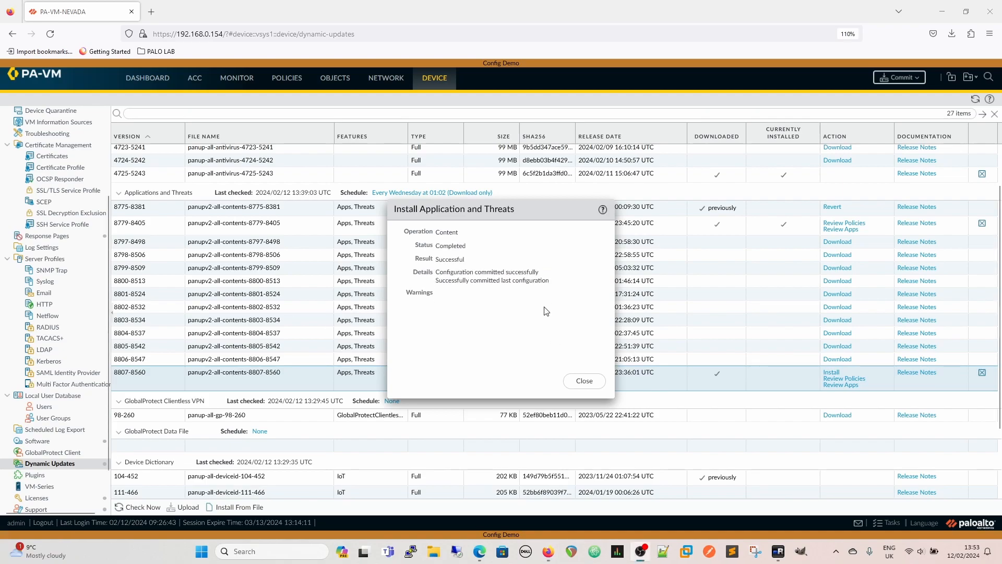
{"action": "left_click", "coordinate": [585, 379]}
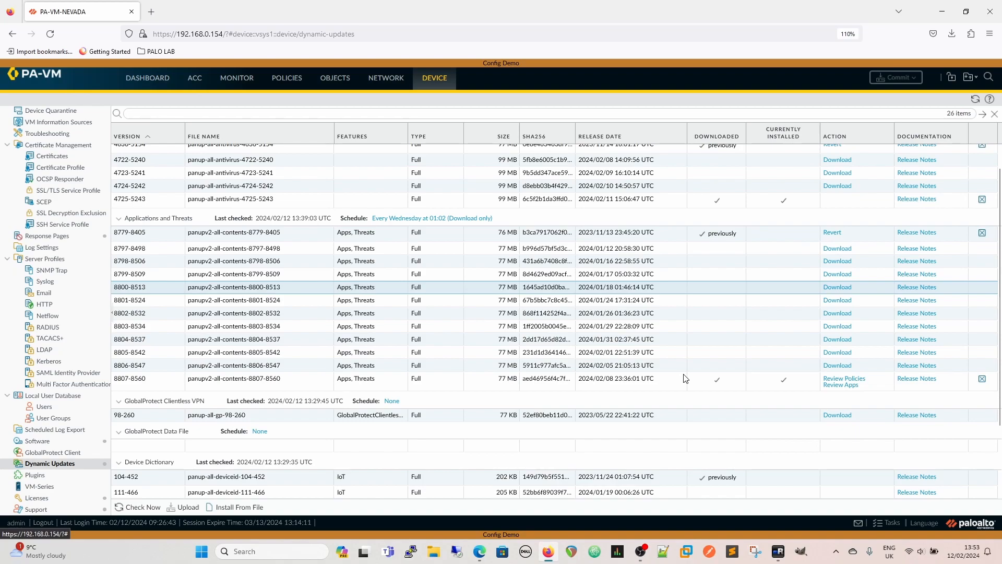
{"action": "scroll", "coordinate": [685, 378], "scroll_direction": "down", "scroll_amount": 2}
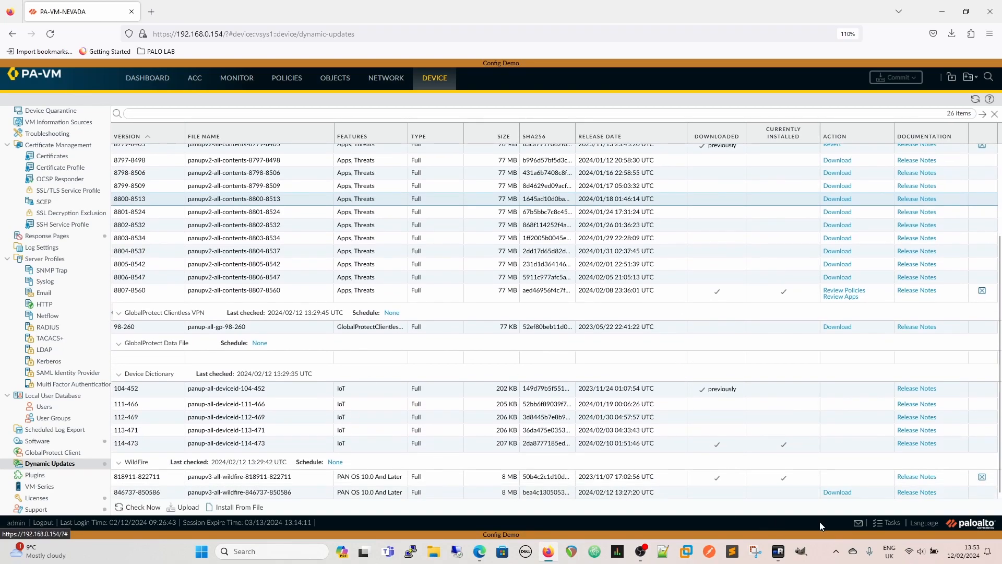
{"action": "left_click", "coordinate": [838, 493]}
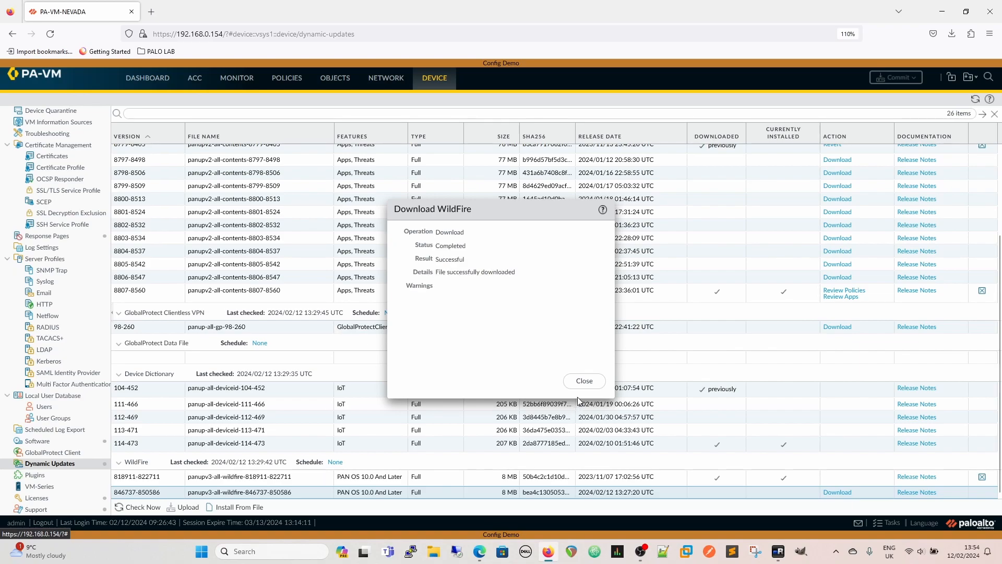
{"action": "left_click", "coordinate": [582, 378]}
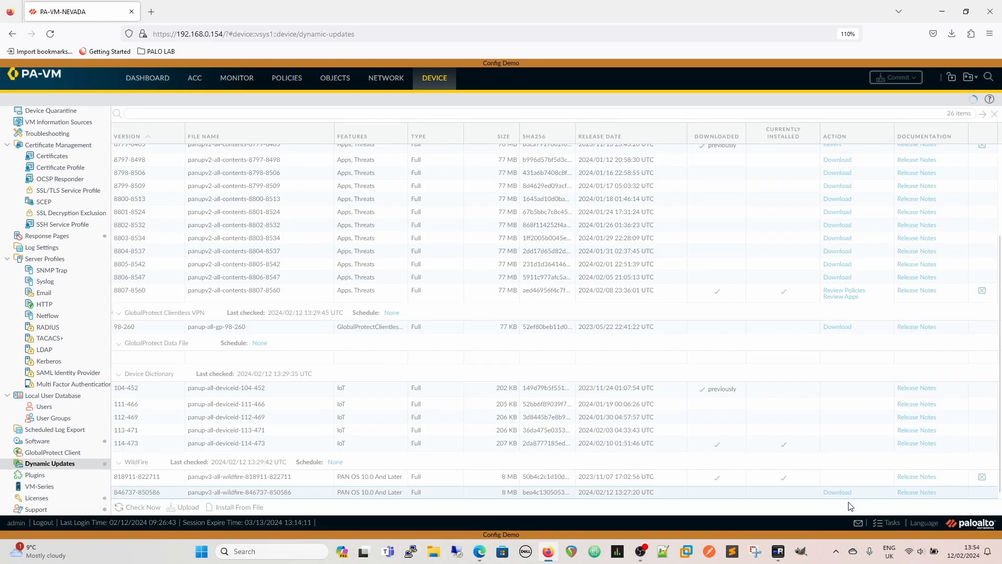
{"action": "left_click", "coordinate": [831, 490]}
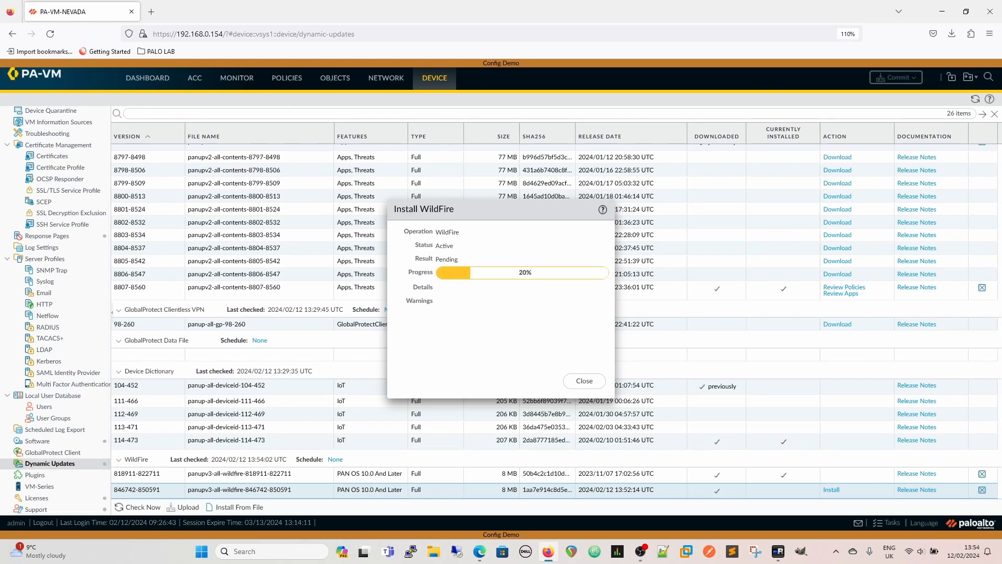
{"action": "left_click", "coordinate": [584, 381]}
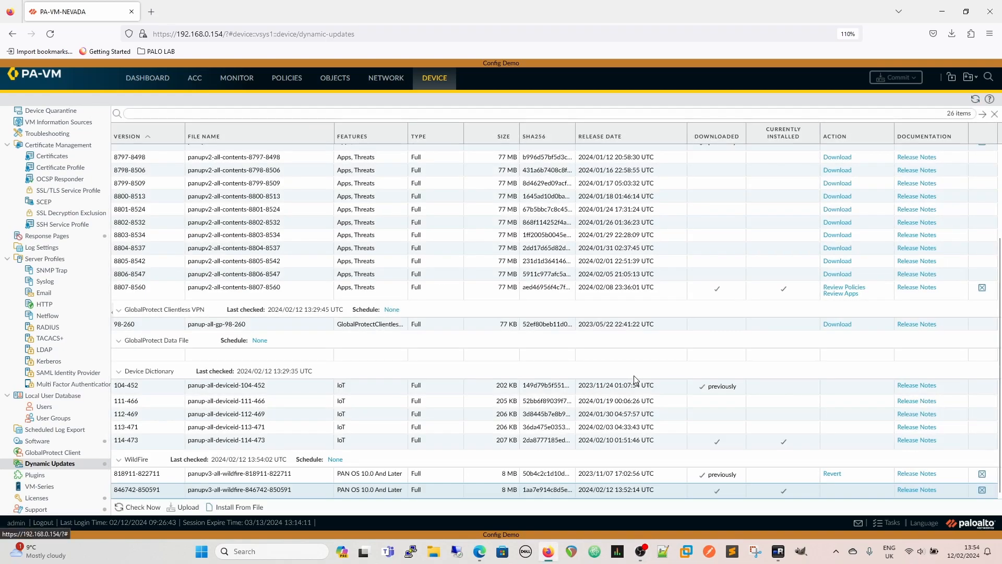
Set the antivirus update schedule to recur hourly at 15 minutes past the hour.
{"action": "scroll", "coordinate": [634, 379], "scroll_direction": "up", "scroll_amount": 5}
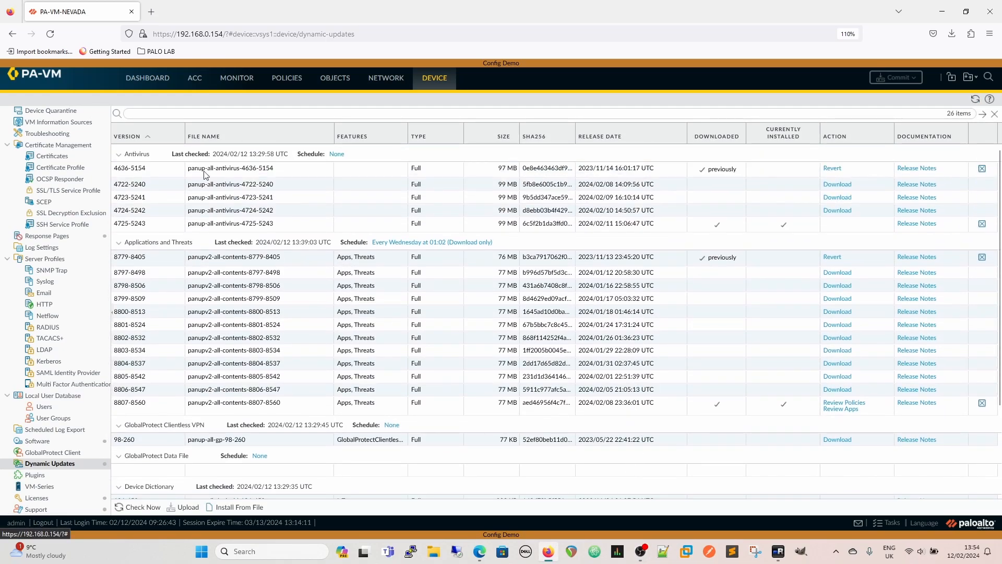
{"action": "left_click", "coordinate": [337, 154]}
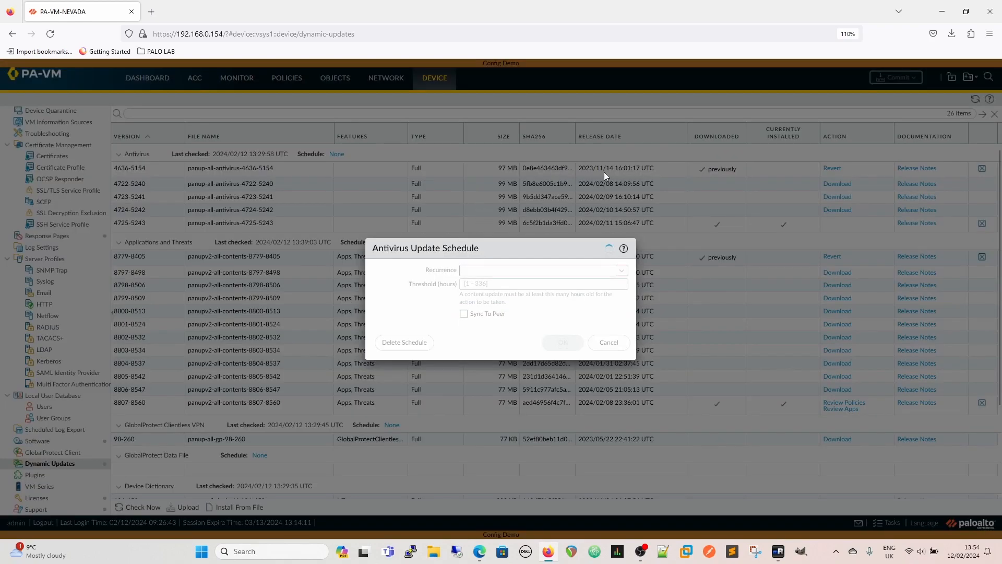
{"action": "left_click", "coordinate": [621, 270]}
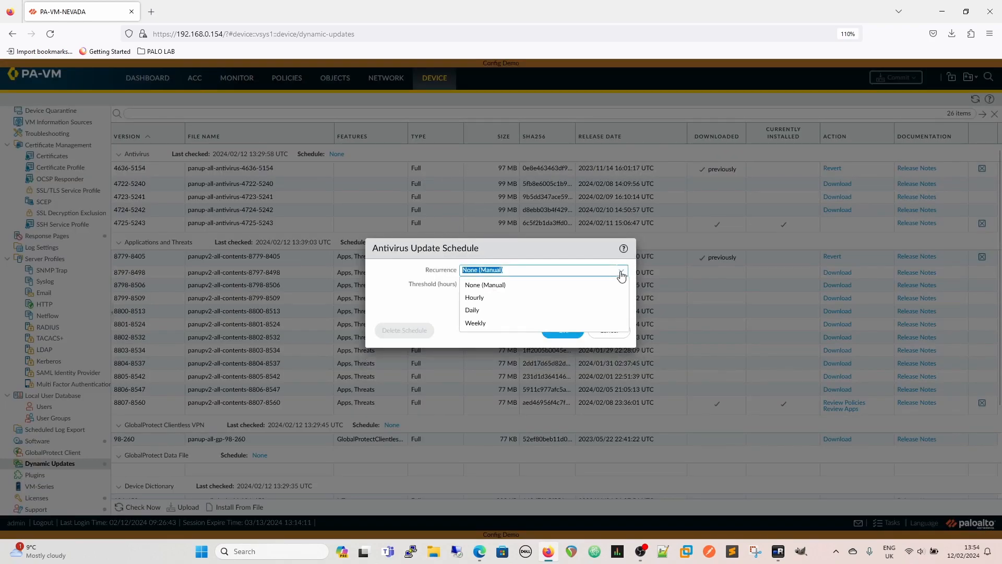
{"action": "left_click", "coordinate": [473, 297]}
{"action": "left_click", "coordinate": [518, 282]}
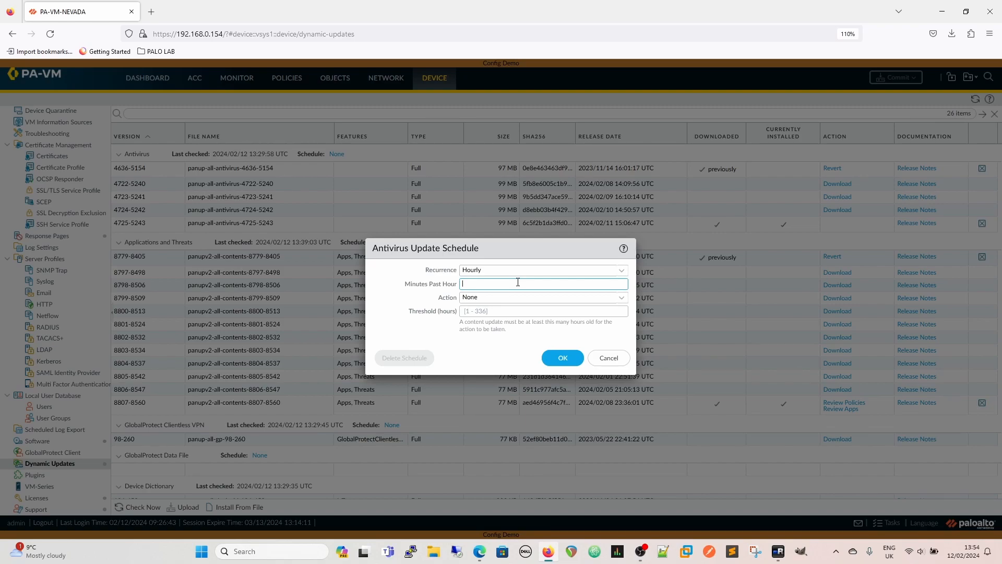
{"action": "type", "text": "15"}
Set the antivirus schedule's action to download-and-install with a 6-hour threshold, and save the schedule.
{"action": "left_click", "coordinate": [622, 301]}
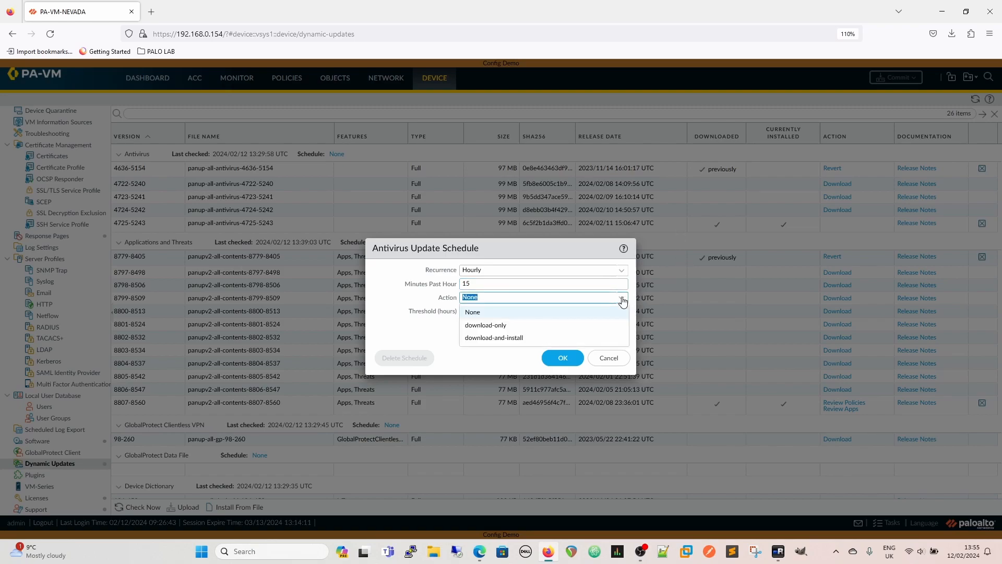
{"action": "left_click", "coordinate": [490, 339]}
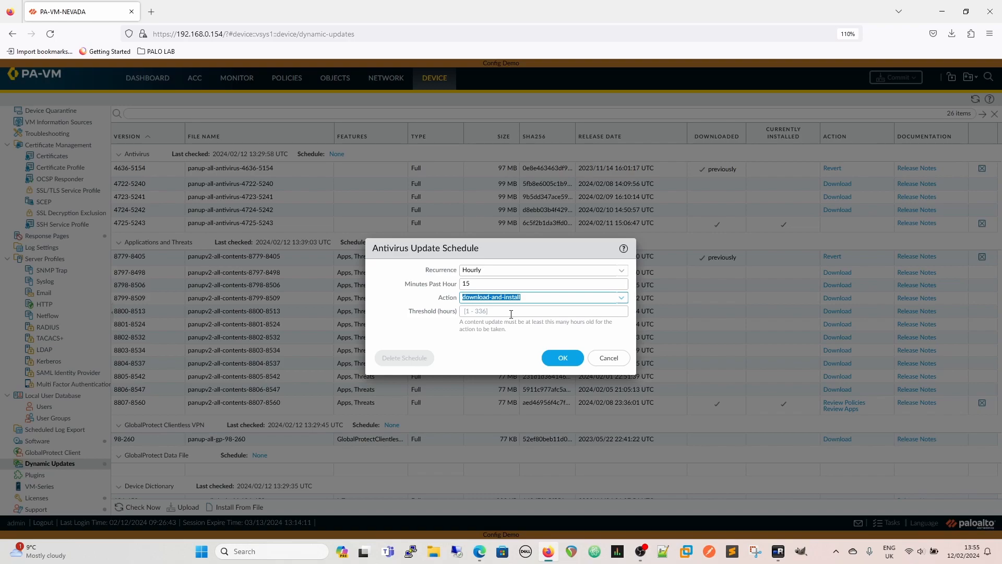
{"action": "left_click", "coordinate": [510, 312]}
{"action": "type", "text": "6"}
{"action": "left_click", "coordinate": [513, 338]}
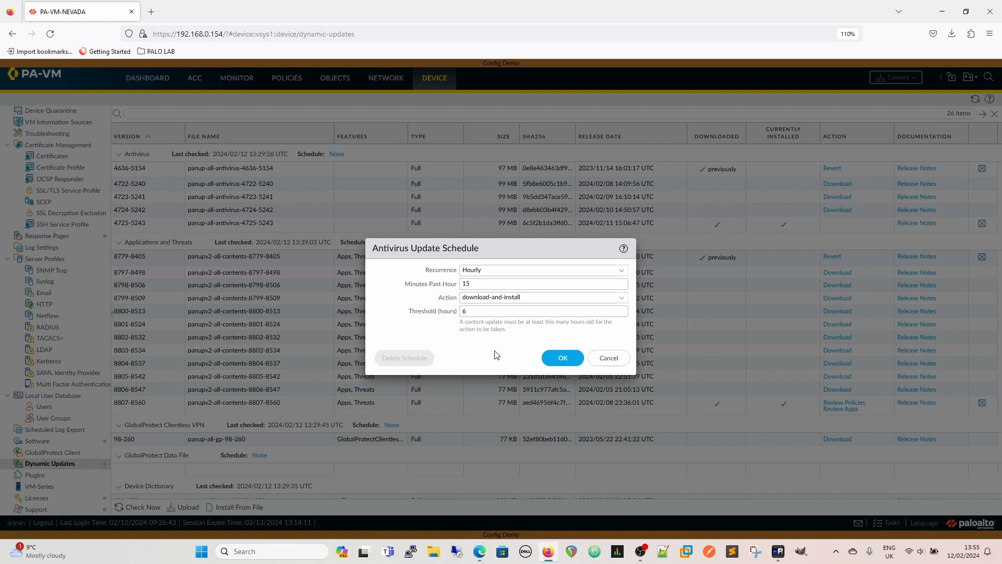
{"action": "left_click", "coordinate": [563, 358]}
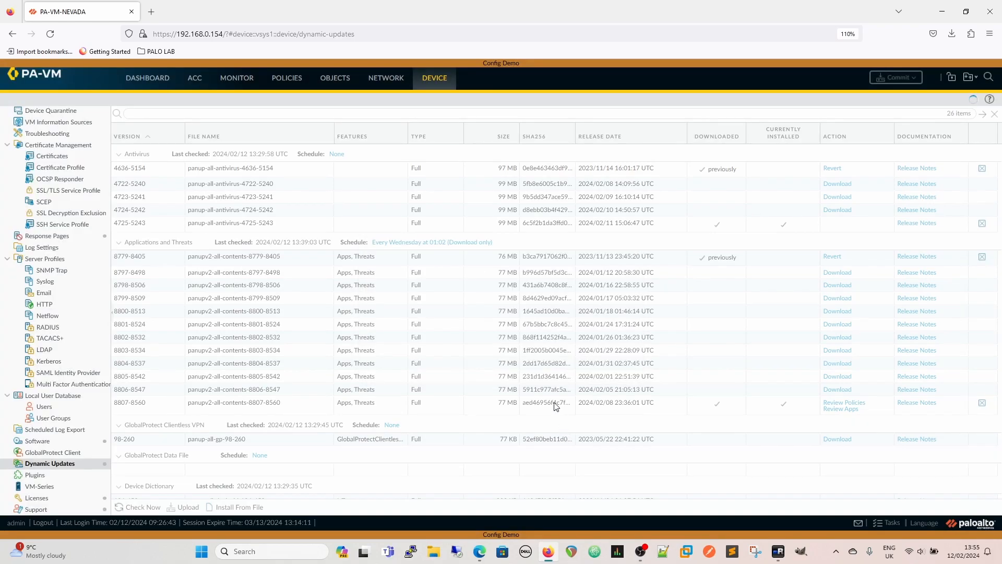
Set the Applications and Threats update schedule to recur every 30 minutes, at 7 minutes past the half-hour.
{"action": "scroll", "coordinate": [556, 393], "scroll_direction": "down", "scroll_amount": 2}
{"action": "scroll", "coordinate": [574, 245], "scroll_direction": "up", "scroll_amount": 2}
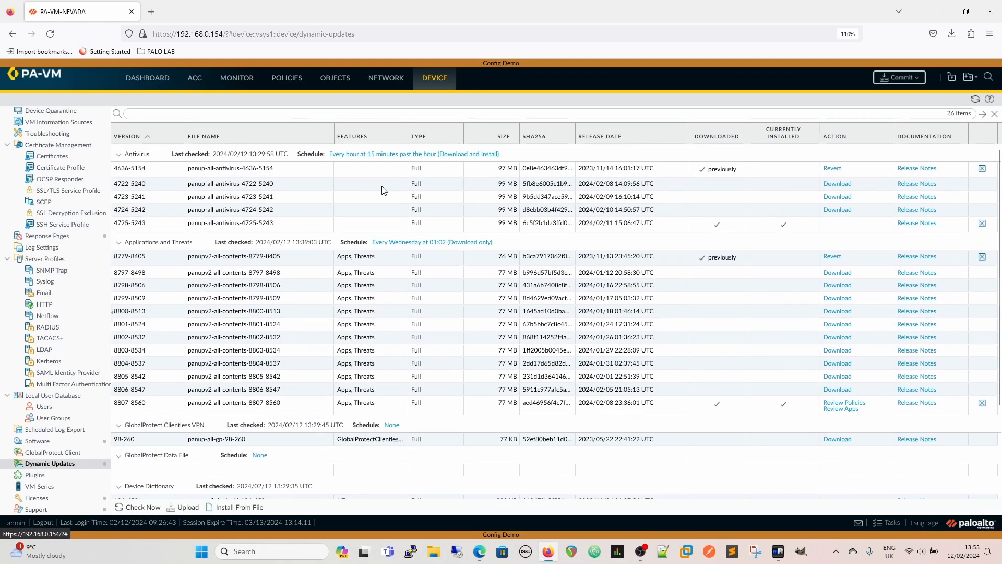
{"action": "left_click", "coordinate": [394, 243]}
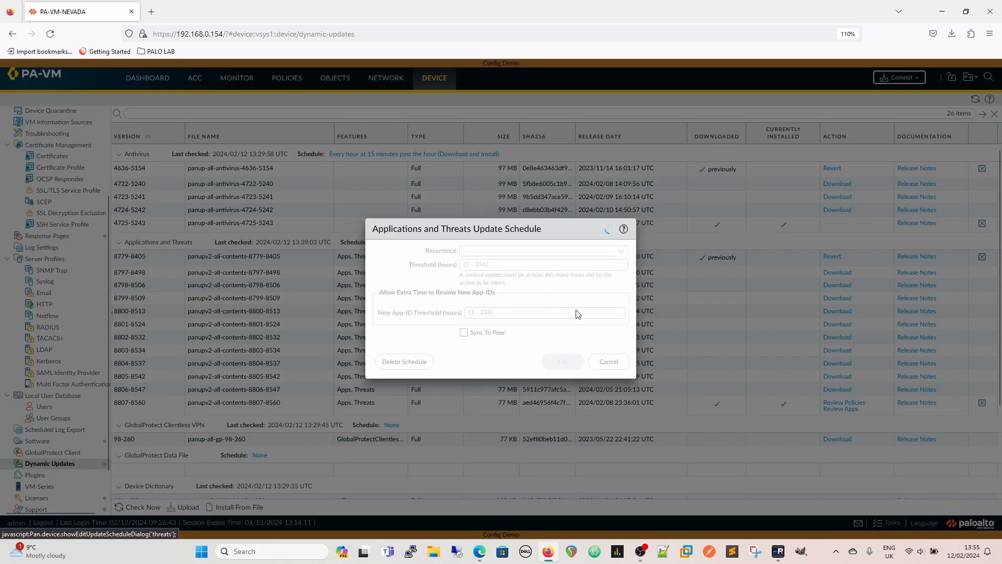
{"action": "left_click", "coordinate": [621, 251]}
{"action": "left_click", "coordinate": [481, 277]}
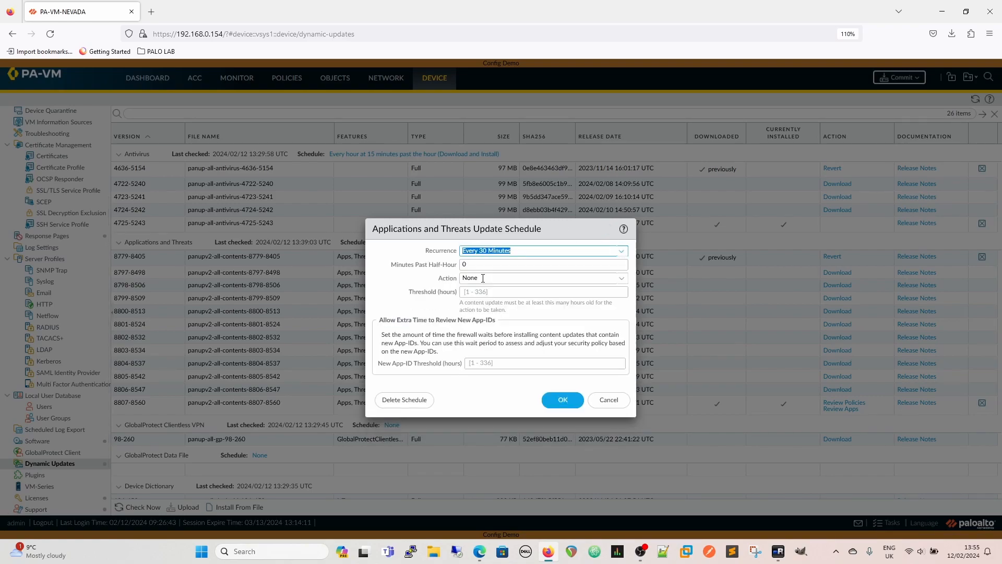
{"action": "left_click", "coordinate": [482, 265]}
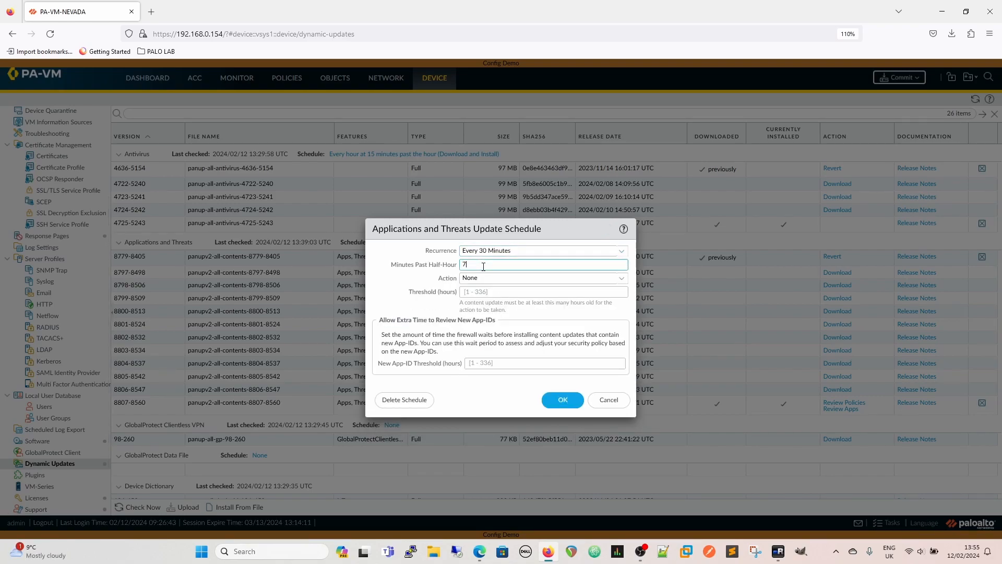
{"action": "type", "text": "7"}
Set the Applications and Threats schedule's action to download-and-install with a 6-hour threshold, and save the schedule.
{"action": "left_click", "coordinate": [621, 277]}
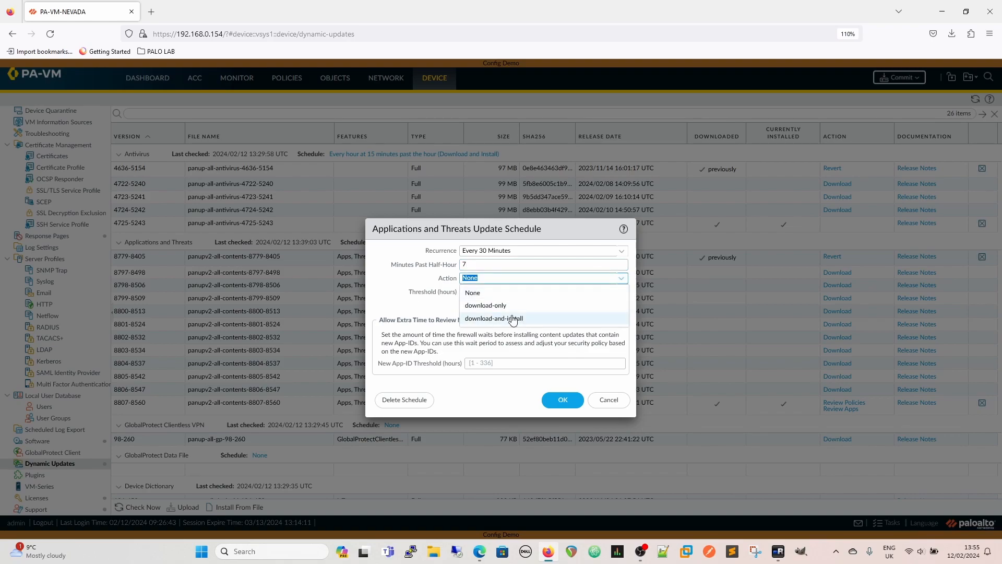
{"action": "left_click", "coordinate": [493, 318]}
{"action": "left_click", "coordinate": [512, 305]}
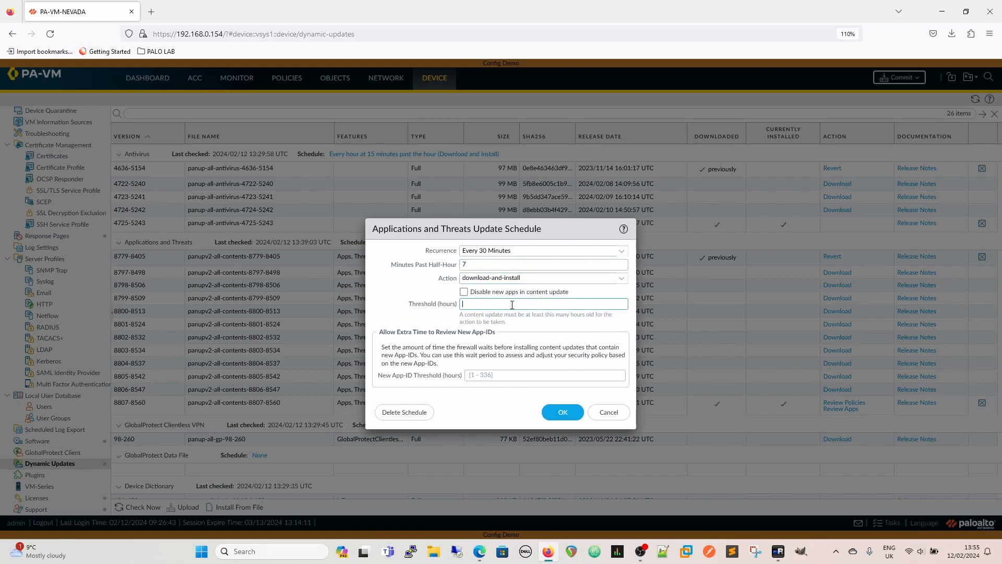
{"action": "type", "text": "6"}
{"action": "left_click", "coordinate": [556, 334]}
{"action": "left_click", "coordinate": [562, 412]}
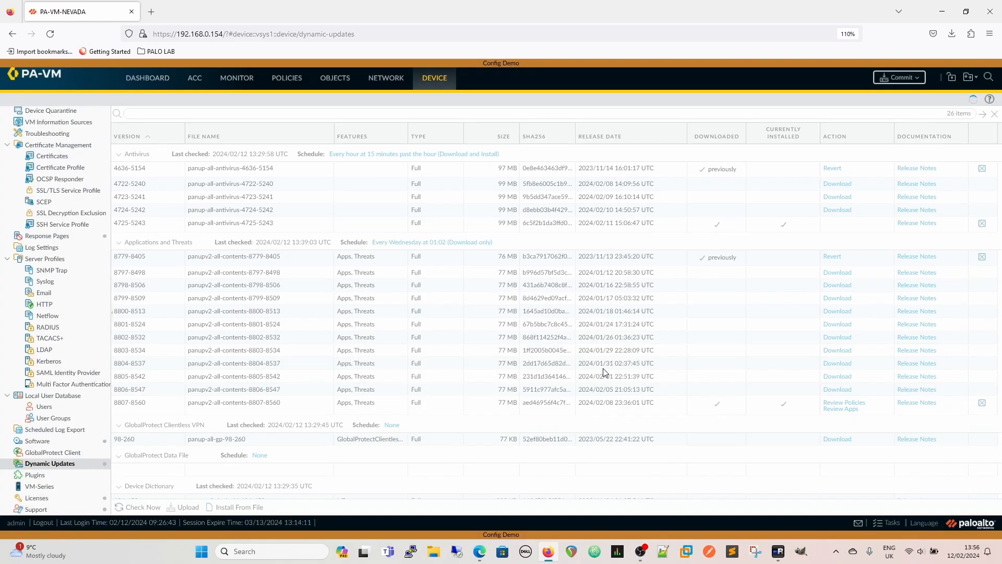
Set the WildFire update schedule's recurrence to Real-time and save the schedule.
{"action": "scroll", "coordinate": [603, 371], "scroll_direction": "down", "scroll_amount": 3}
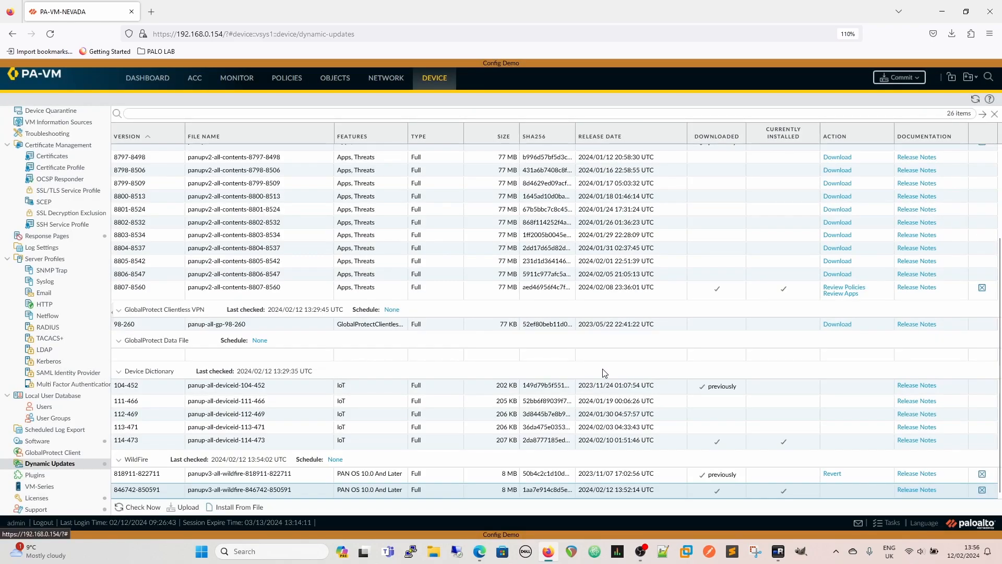
{"action": "left_click", "coordinate": [335, 460]}
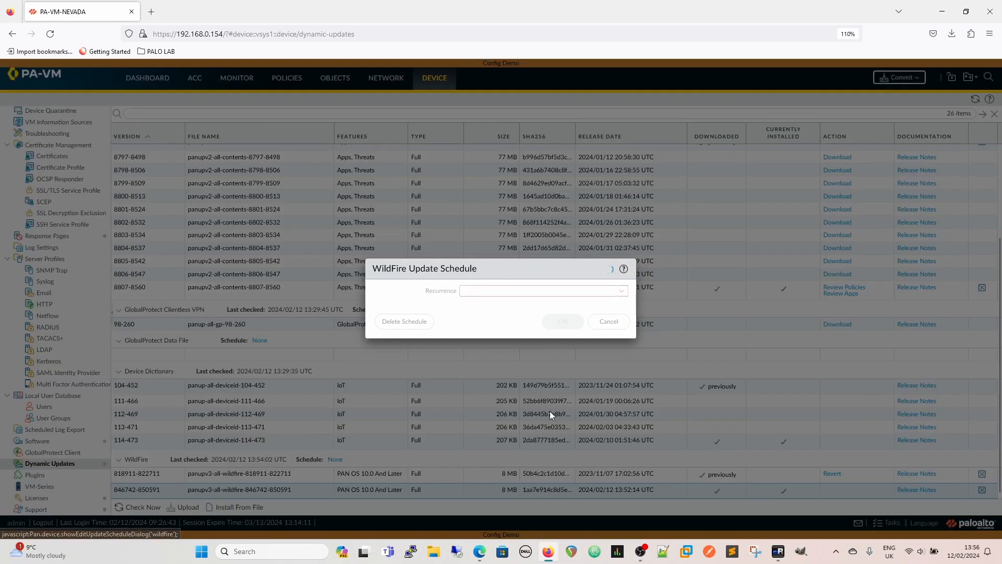
{"action": "left_click", "coordinate": [611, 290]}
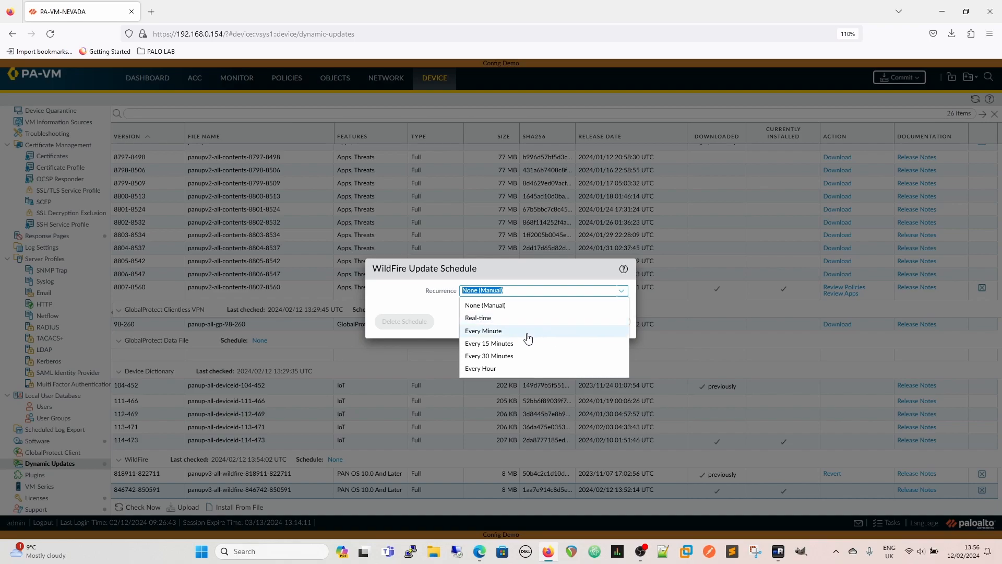
{"action": "left_click", "coordinate": [504, 318]}
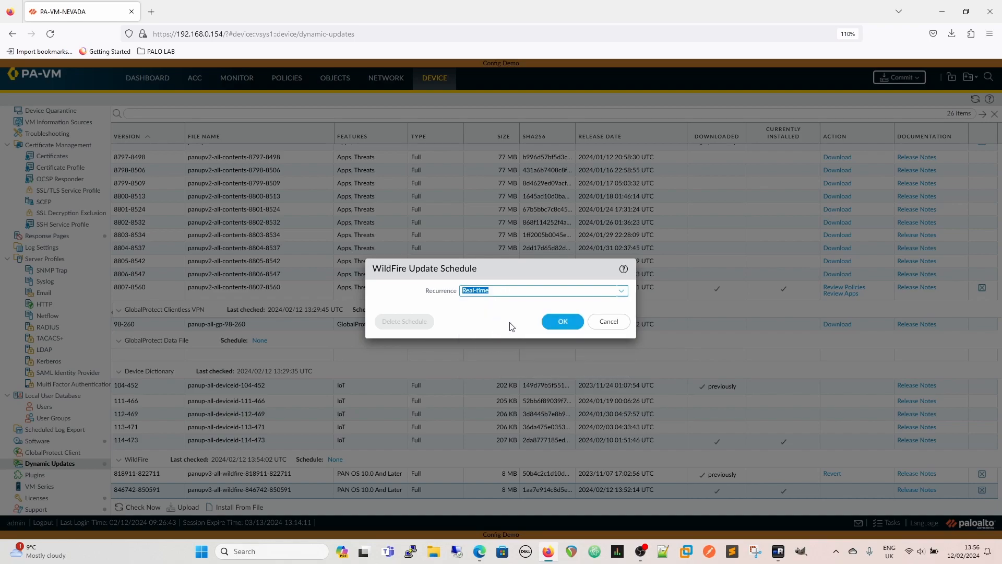
{"action": "left_click", "coordinate": [569, 320]}
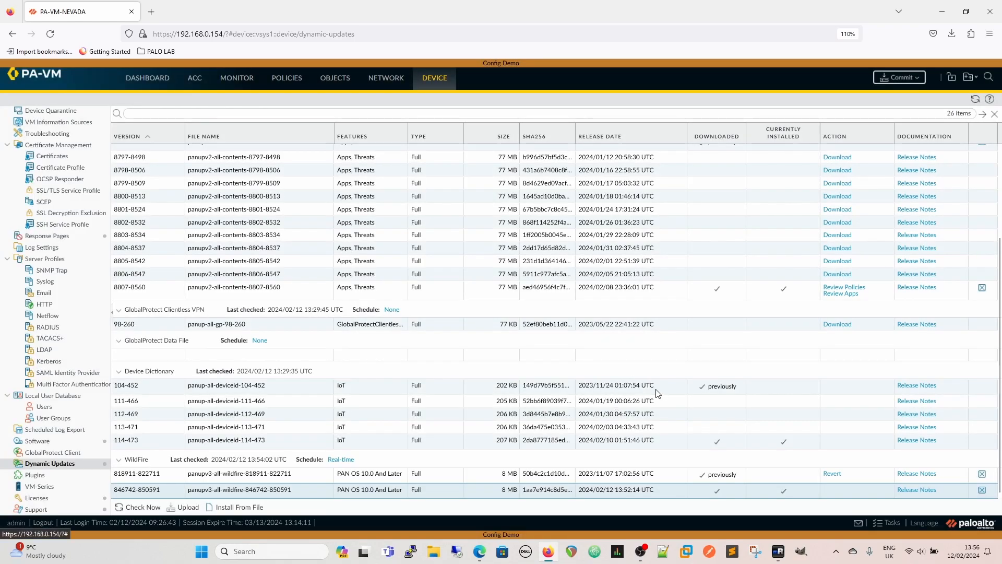
Examine the predefined default antivirus profile's decoder actions, signature exceptions and WildFire Inline ML settings, and close it without changes.
{"action": "left_click", "coordinate": [340, 80]}
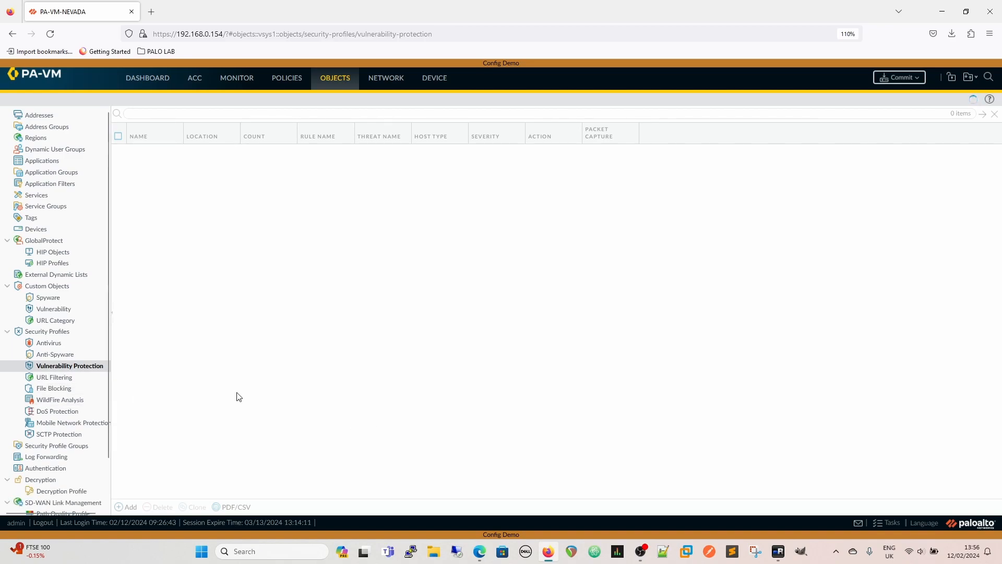
{"action": "left_click", "coordinate": [52, 343]}
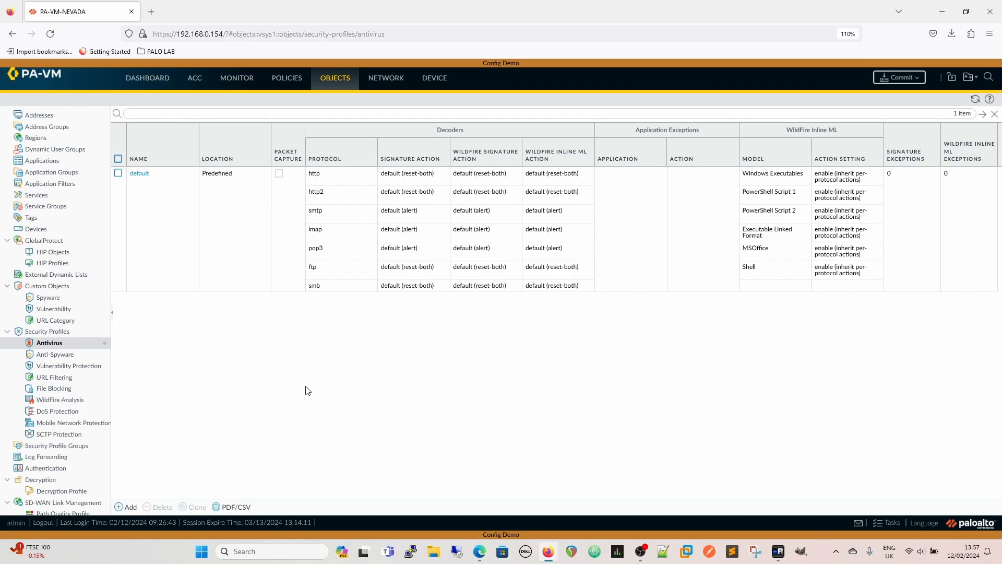
{"action": "left_click", "coordinate": [140, 174]}
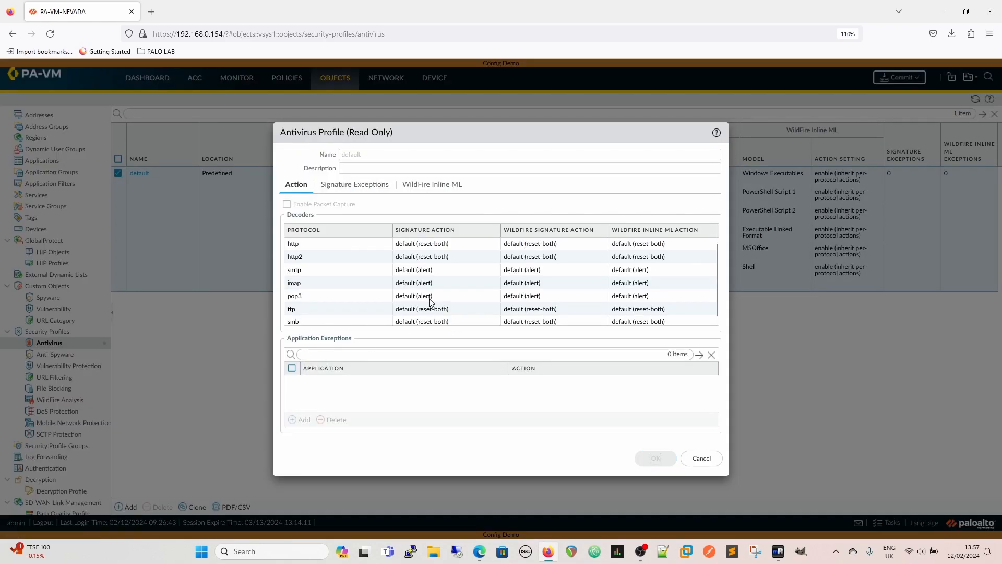
{"action": "left_click", "coordinate": [354, 185]}
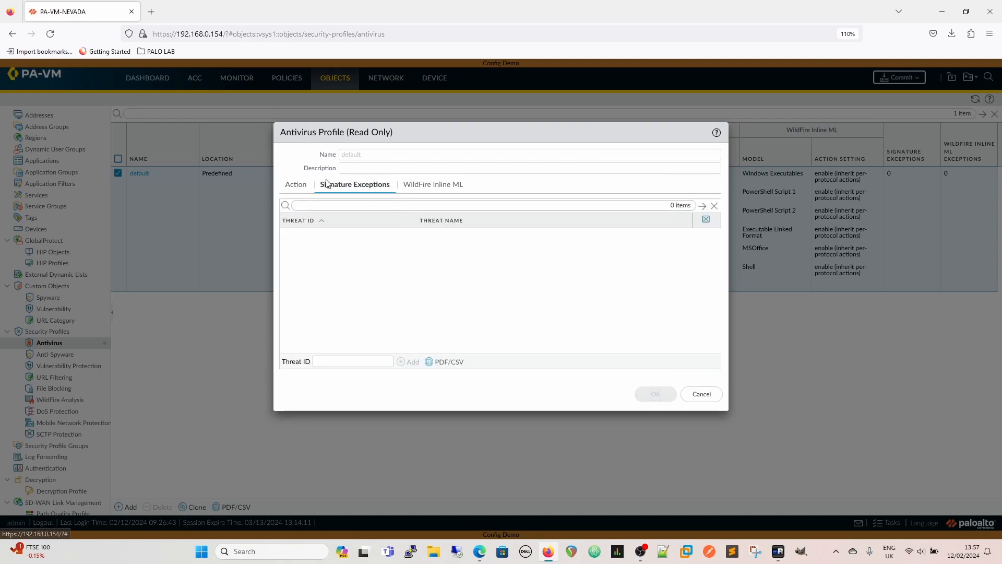
{"action": "left_click", "coordinate": [437, 192]}
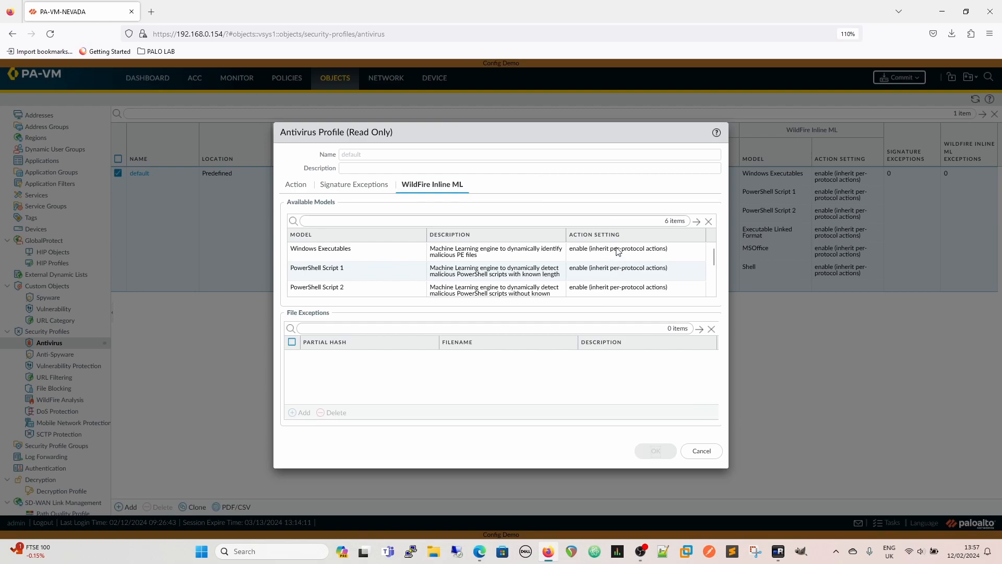
{"action": "left_click", "coordinate": [295, 185]}
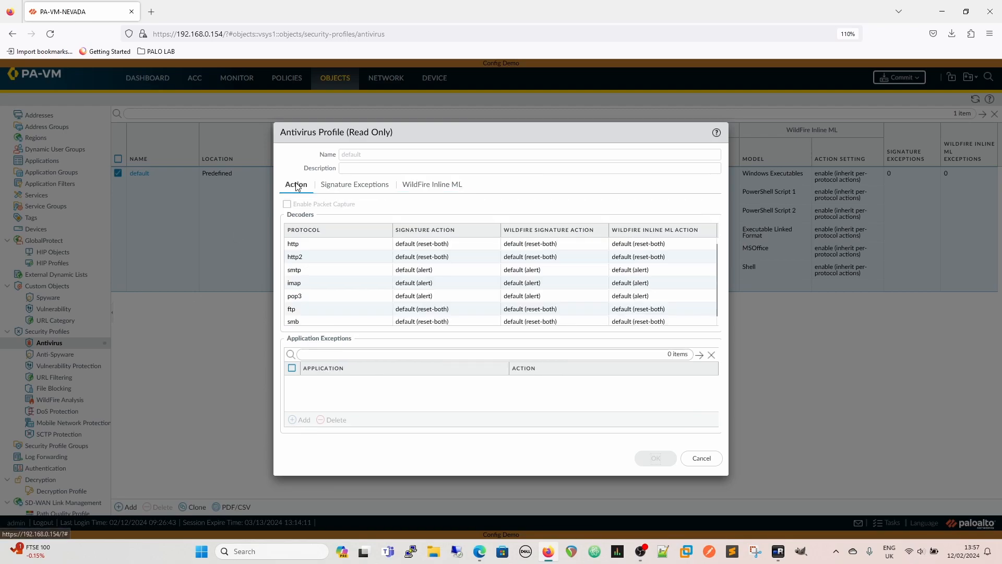
{"action": "left_click", "coordinate": [701, 458]}
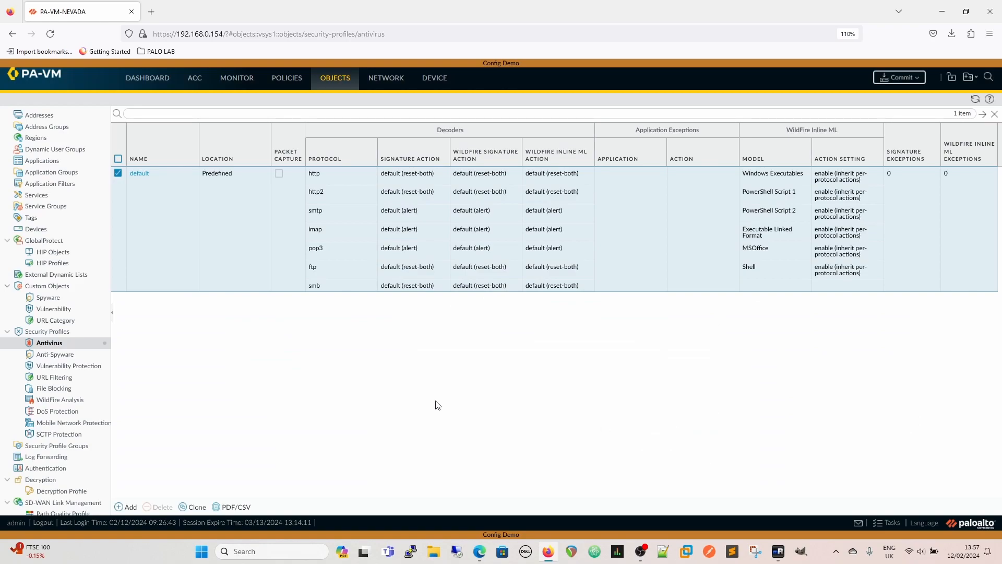
Clone the predefined default antivirus profile.
{"action": "left_click", "coordinate": [193, 507]}
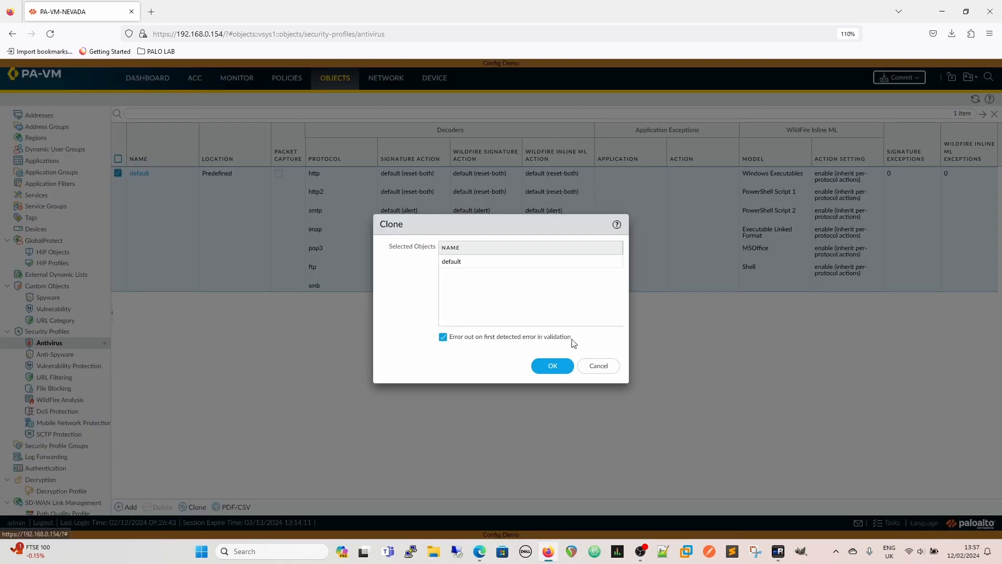
{"action": "left_click", "coordinate": [554, 369]}
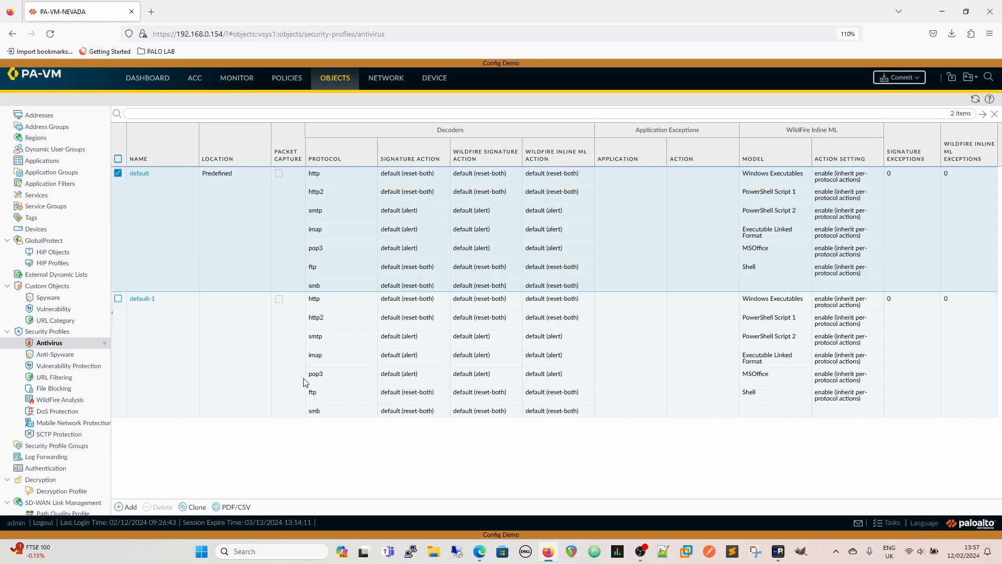
Rename the cloned antivirus profile as Anit-virus, enable packet capture on it, and save it.
{"action": "left_click", "coordinate": [150, 298]}
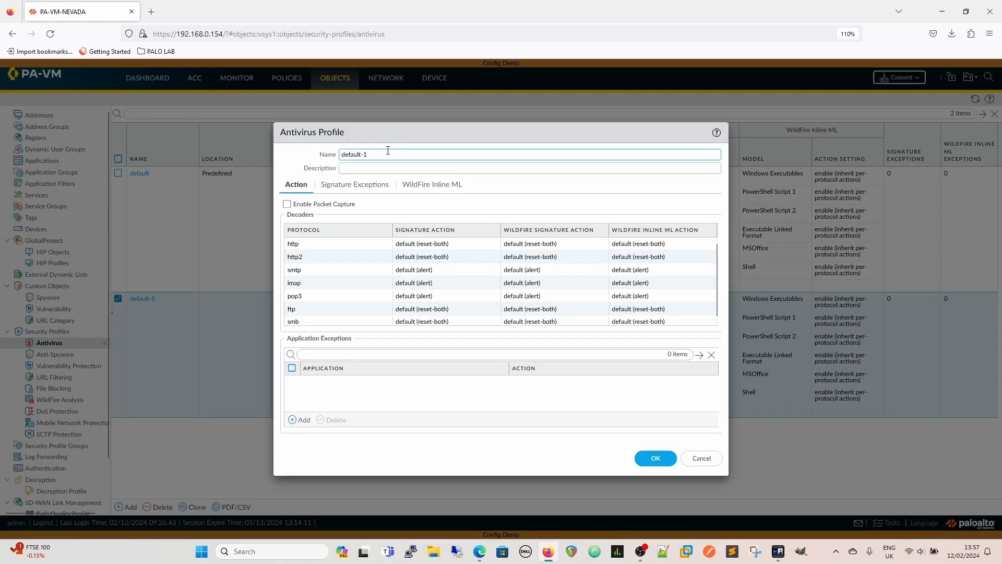
{"action": "triple_click", "coordinate": [382, 152]}
{"action": "type", "text": "Anit-virus"}
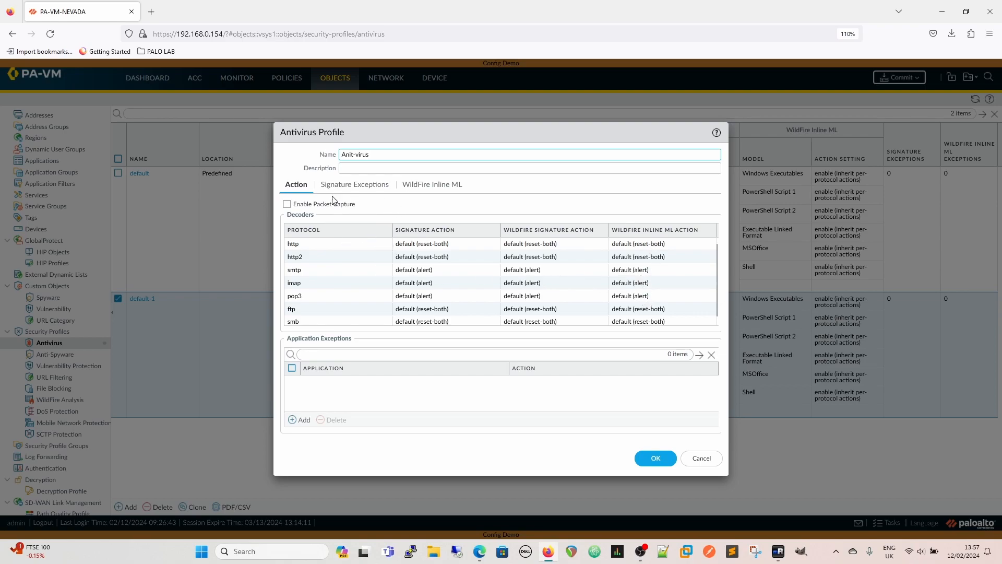
{"action": "left_click", "coordinate": [286, 204]}
{"action": "left_click", "coordinate": [655, 458]}
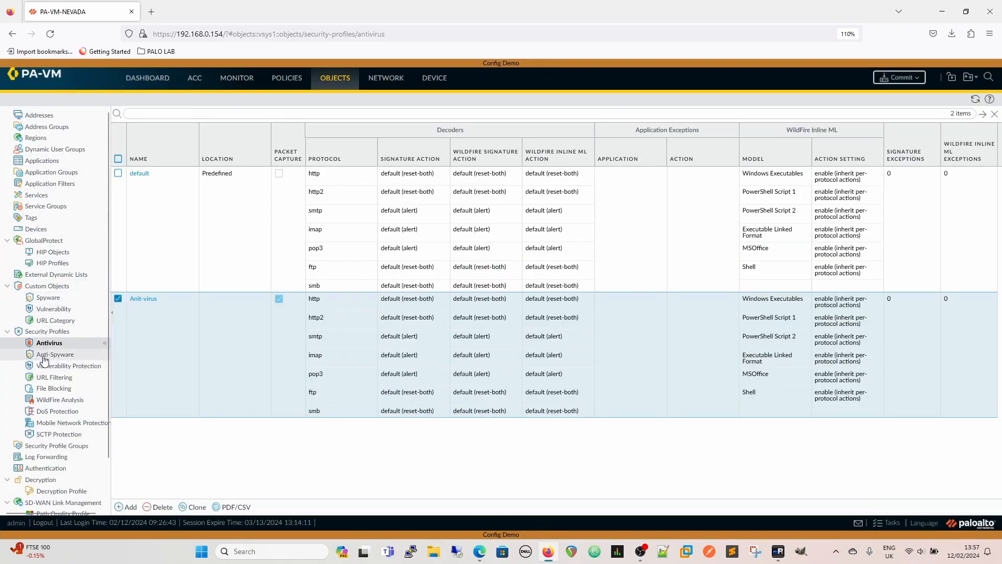
Examine the predefined default anti-spyware profile's signature policies and its signature exceptions with all signatures shown.
{"action": "left_click", "coordinate": [37, 355]}
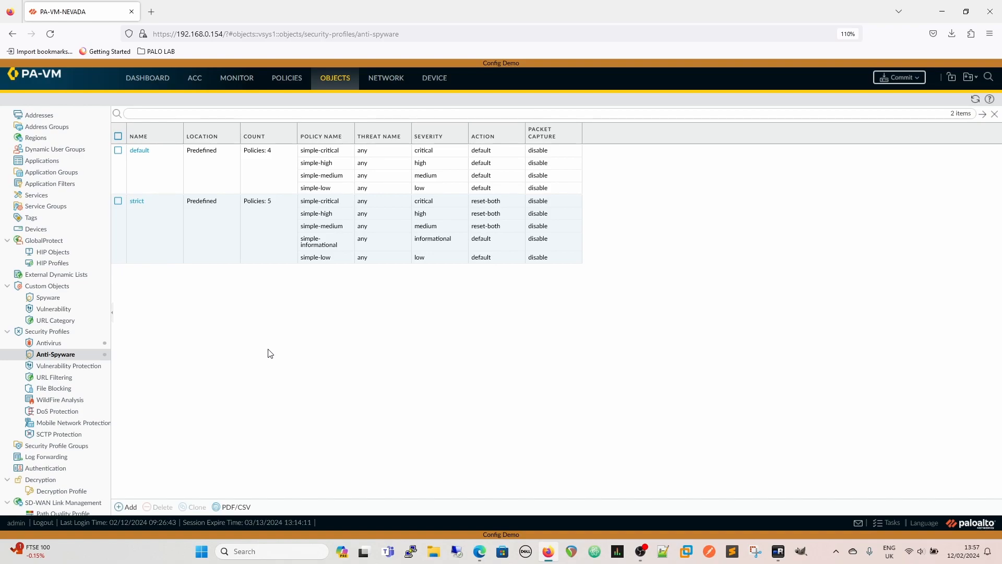
{"action": "left_click", "coordinate": [122, 509]}
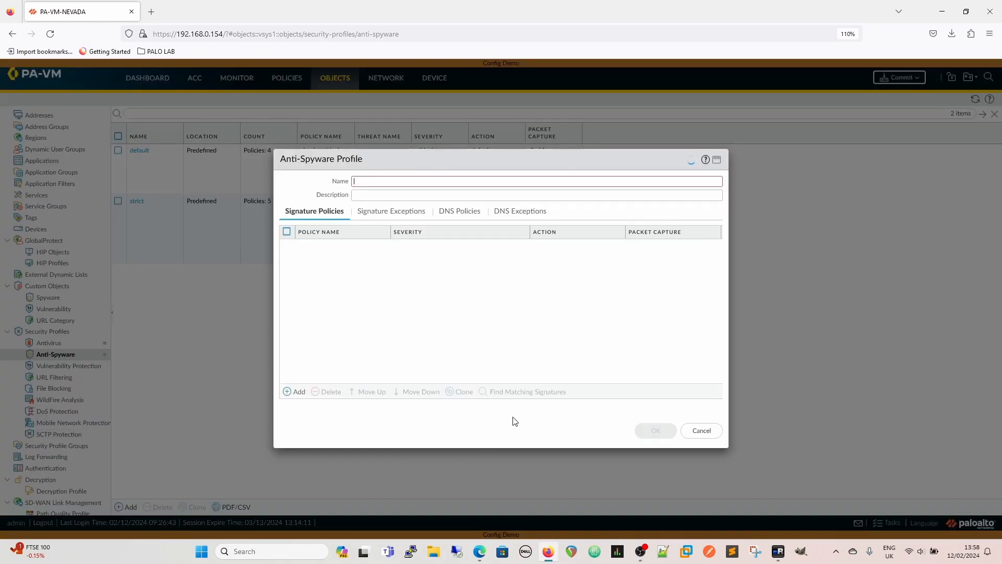
{"action": "left_click", "coordinate": [706, 428]}
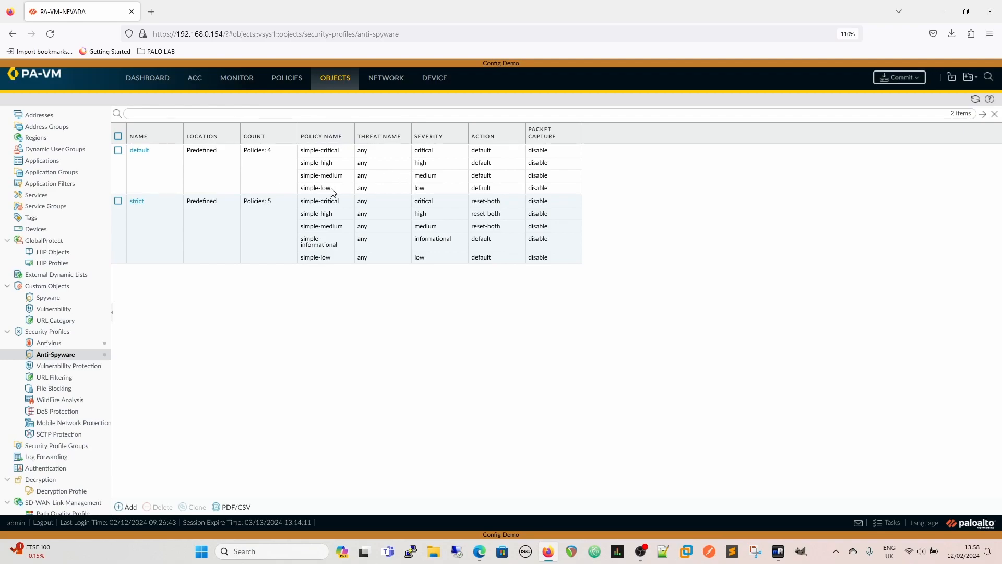
{"action": "left_click", "coordinate": [139, 159]}
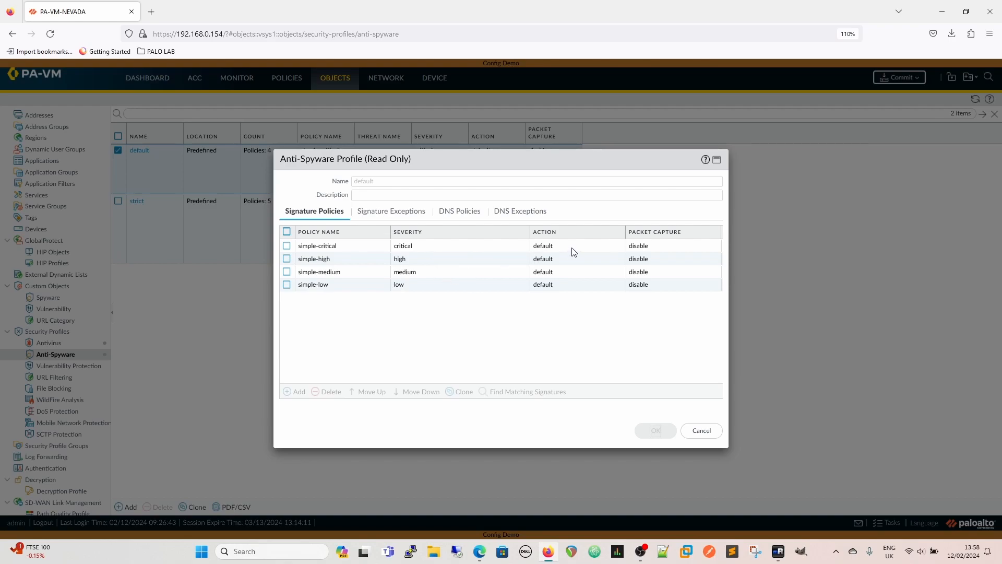
{"action": "left_click", "coordinate": [396, 211]}
{"action": "left_click", "coordinate": [286, 391]}
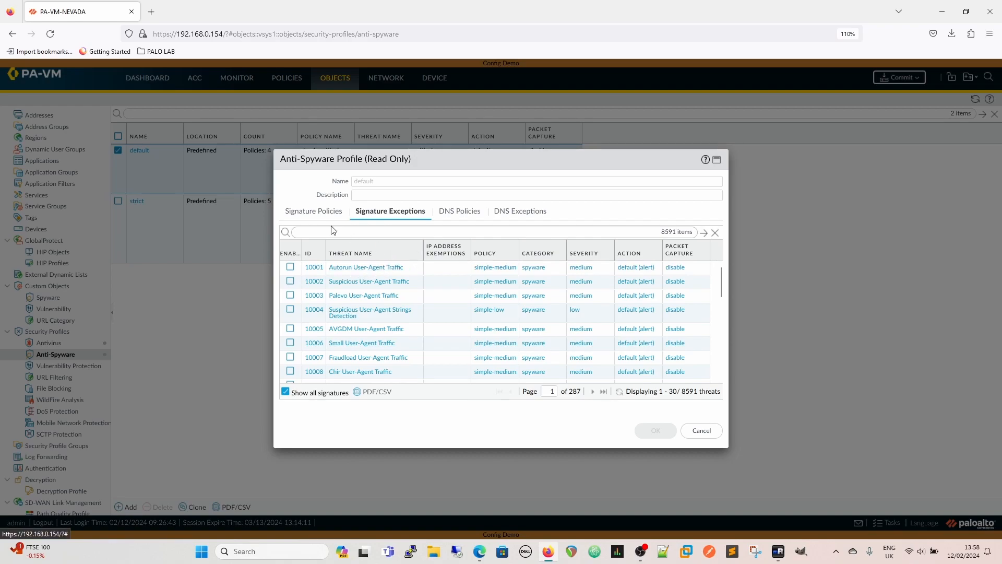
{"action": "left_click", "coordinate": [313, 210]}
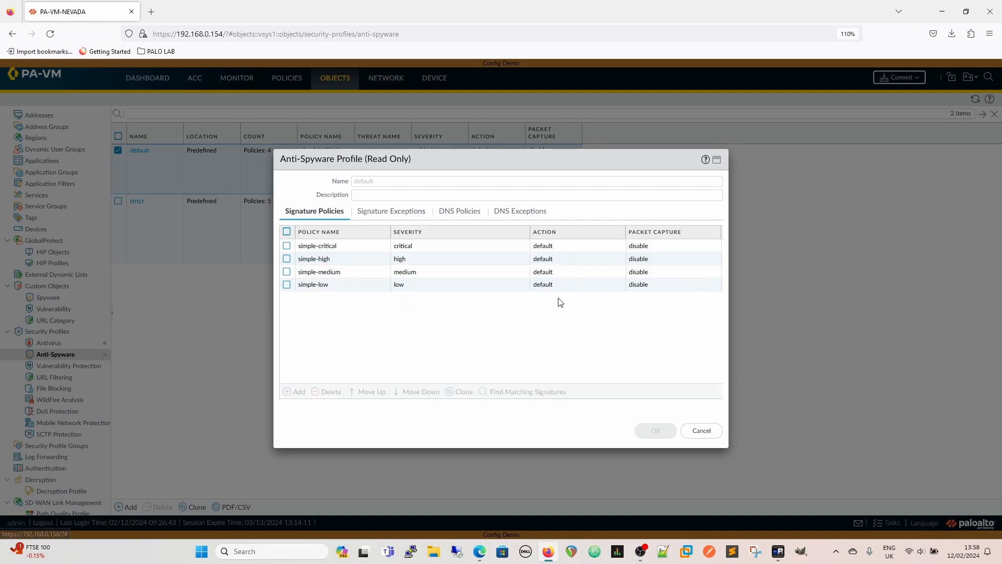
Inspect the available actions in the default anti-spyware profile's simple-critical policy, and close the policy without changes.
{"action": "left_click", "coordinate": [325, 248]}
{"action": "left_click", "coordinate": [325, 248]}
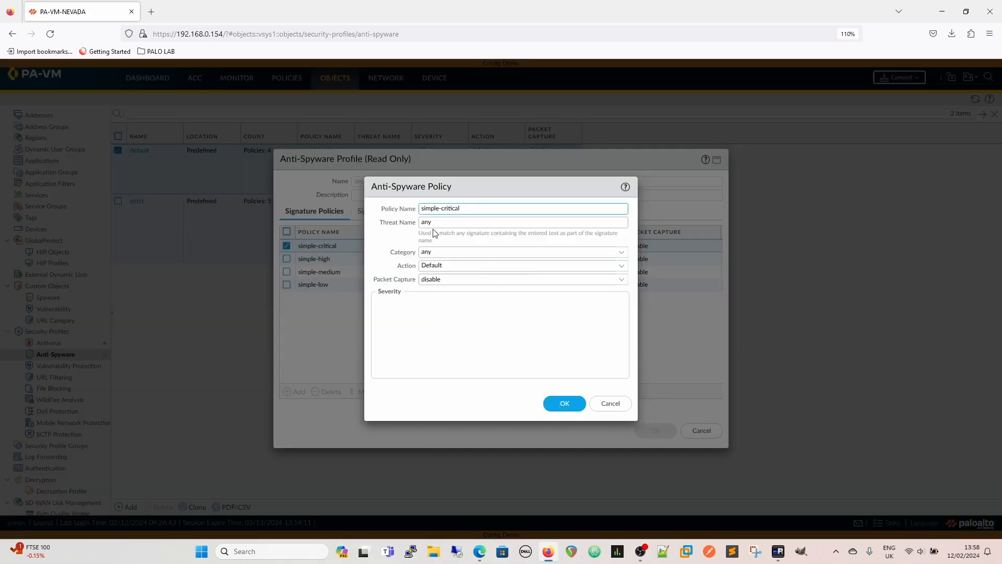
{"action": "left_click", "coordinate": [624, 267]}
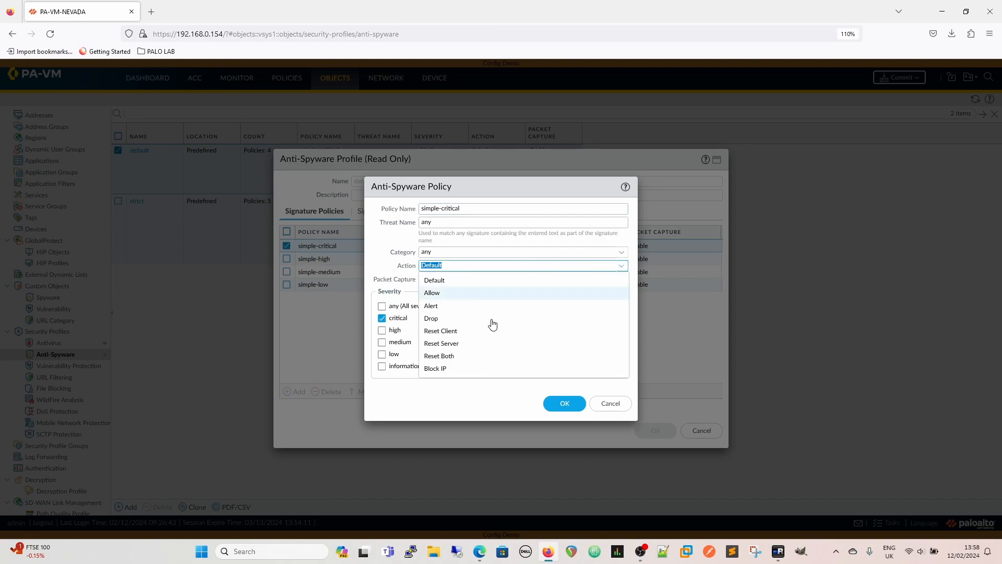
{"action": "left_click", "coordinate": [614, 405]}
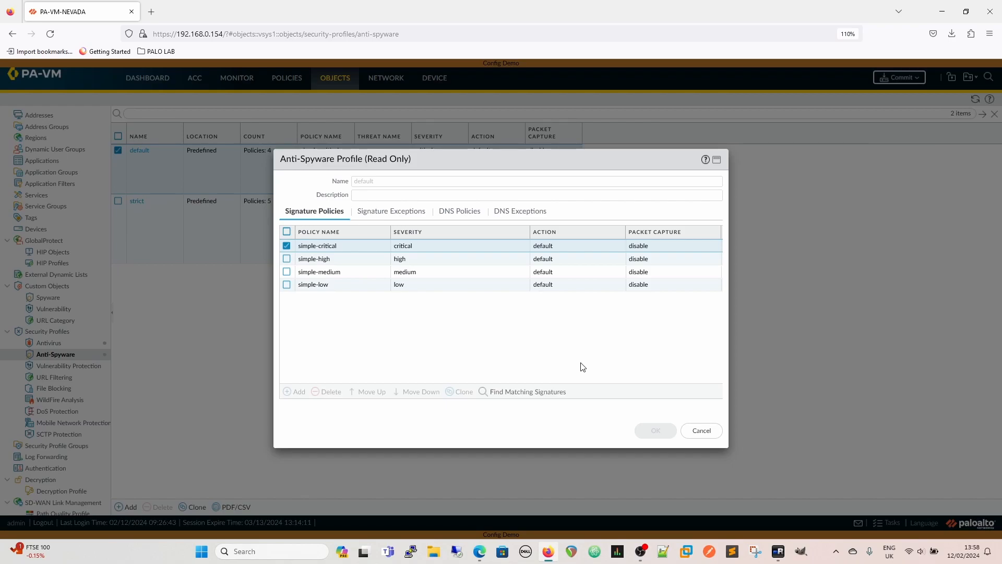
Review the default anti-spyware profile's DNS policies and DNS exceptions, and close the profile.
{"action": "left_click", "coordinate": [464, 218]}
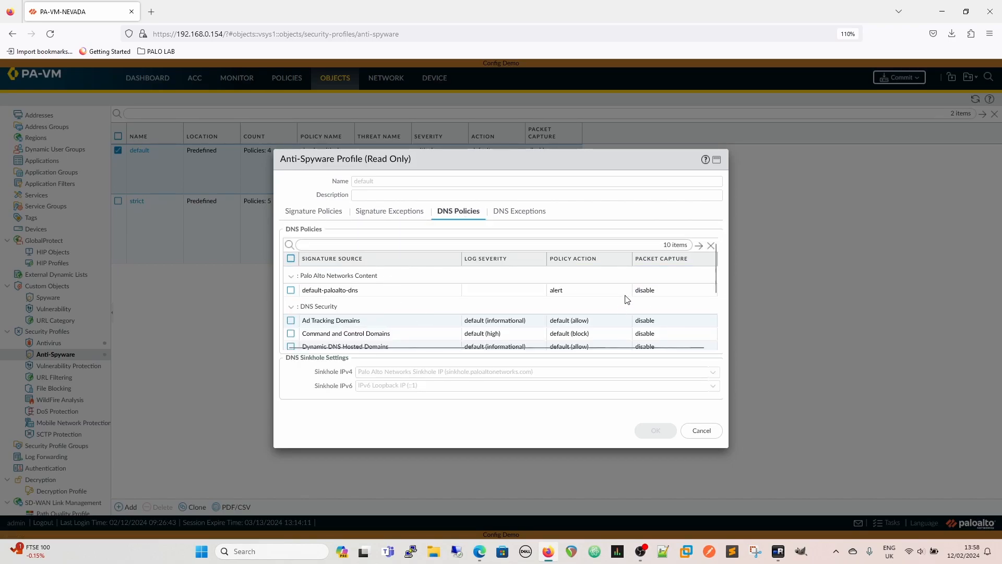
{"action": "scroll", "coordinate": [647, 301], "scroll_direction": "down", "scroll_amount": 2}
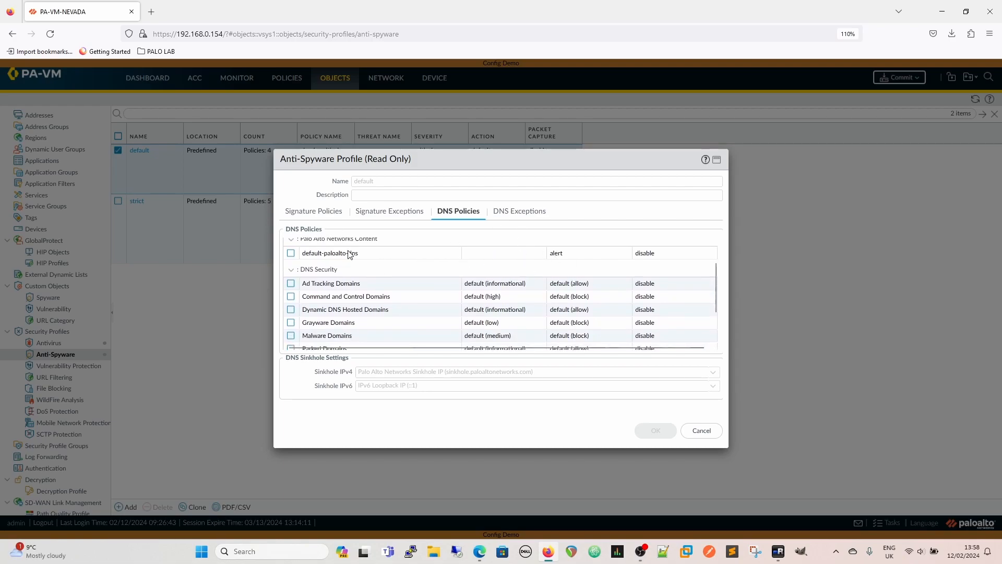
{"action": "scroll", "coordinate": [595, 266], "scroll_direction": "down", "scroll_amount": 2}
{"action": "scroll", "coordinate": [557, 259], "scroll_direction": "up", "scroll_amount": 4}
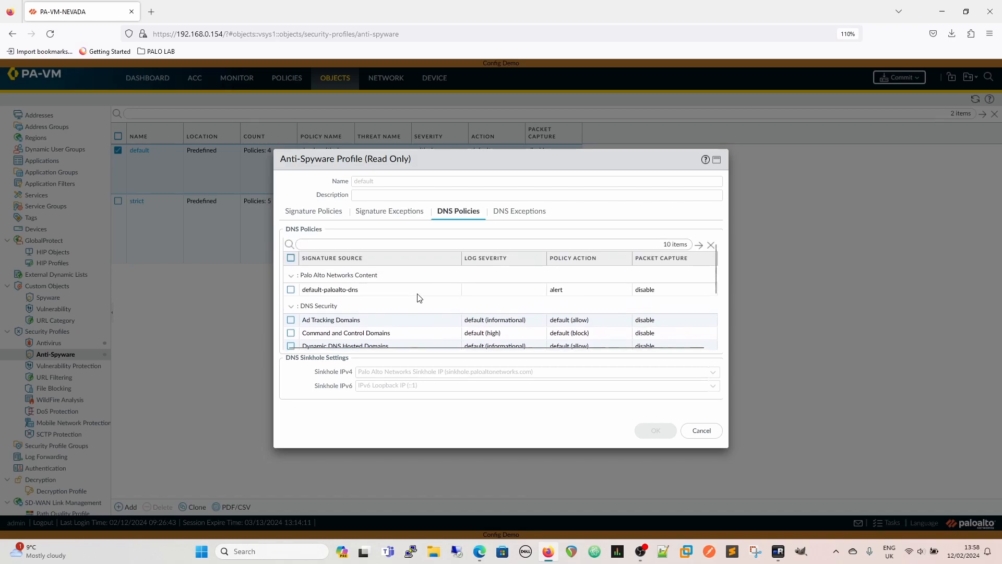
{"action": "scroll", "coordinate": [417, 313], "scroll_direction": "down", "scroll_amount": 1}
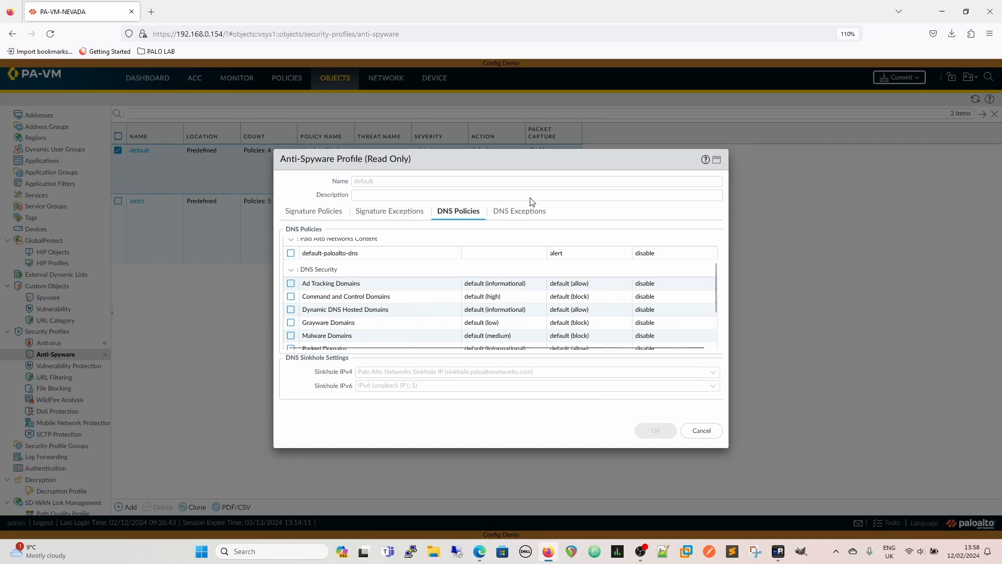
{"action": "left_click", "coordinate": [514, 220]}
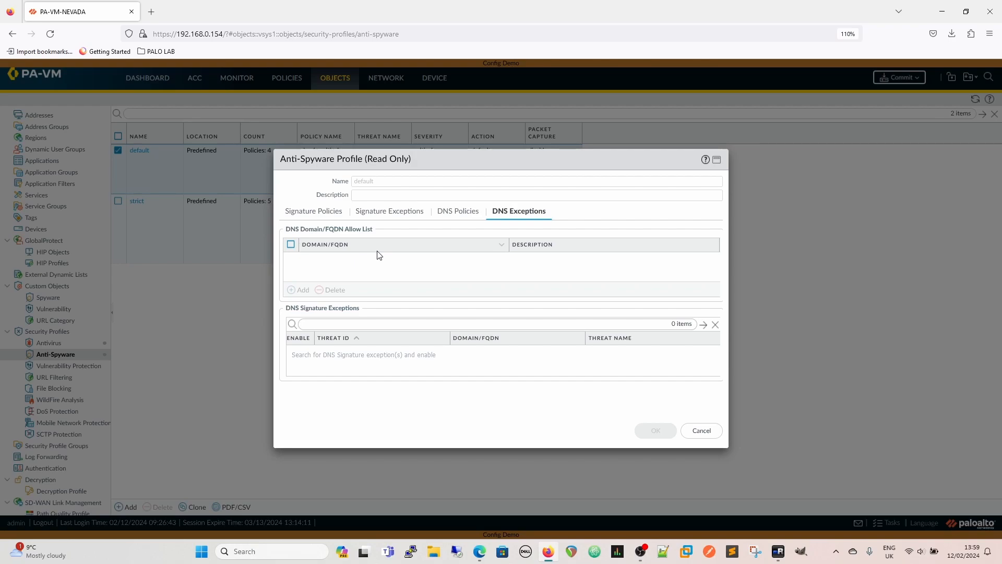
{"action": "left_click", "coordinate": [701, 431]}
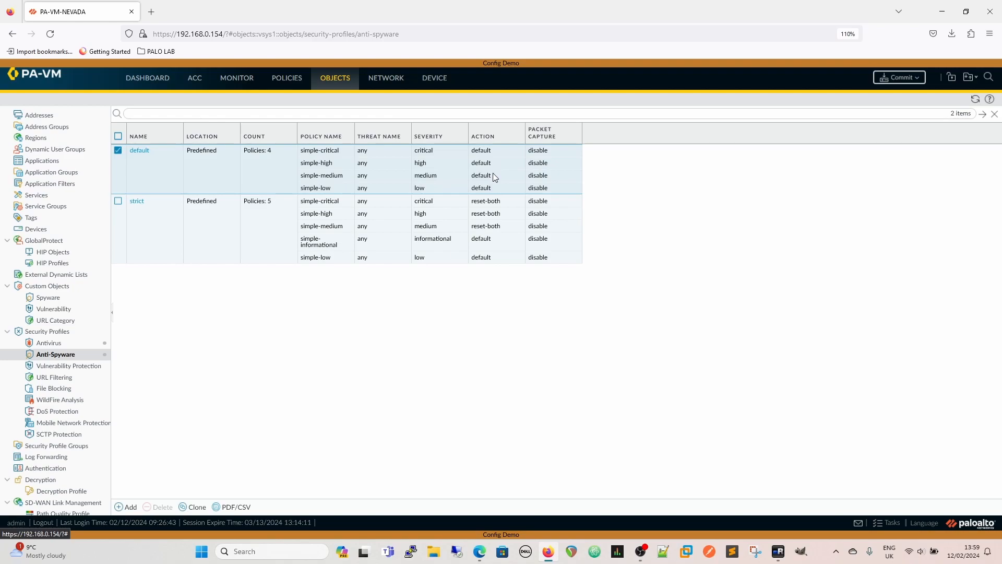
Clone the predefined strict anti-spyware profile.
{"action": "left_click", "coordinate": [116, 231]}
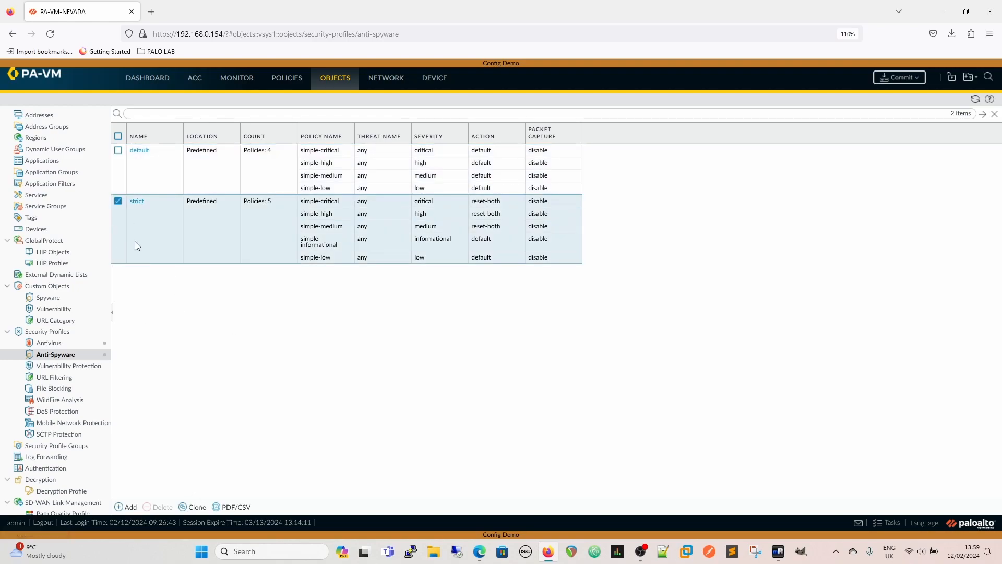
{"action": "left_click", "coordinate": [194, 507]}
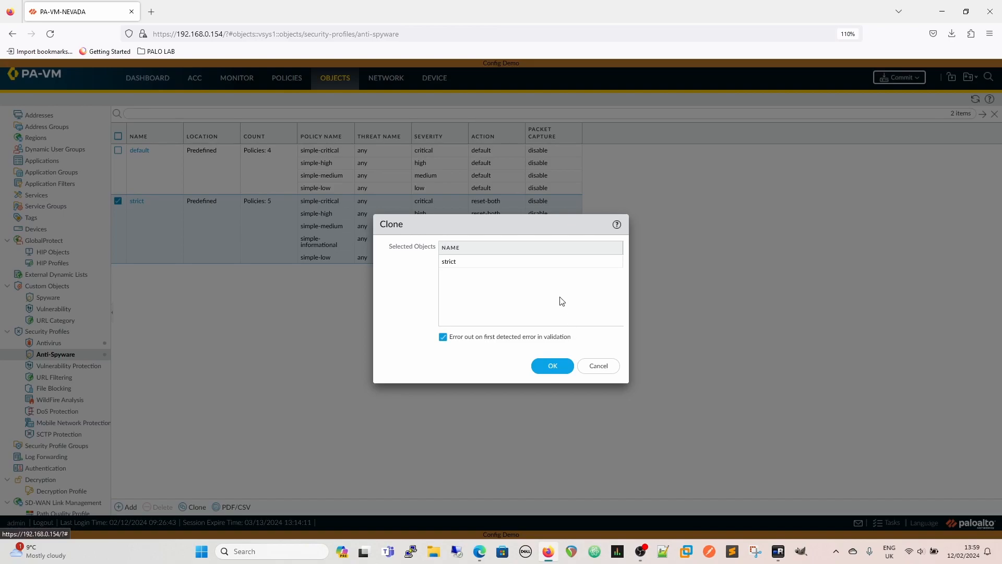
{"action": "left_click", "coordinate": [552, 366]}
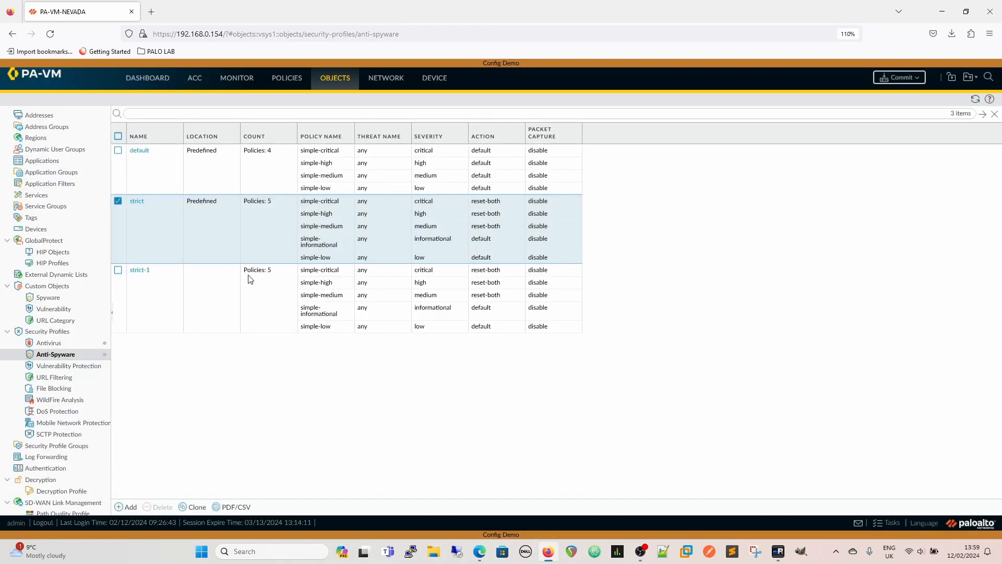
Rename the cloned strict anti-spyware profile as Anti-Spyware and save it.
{"action": "left_click", "coordinate": [373, 278]}
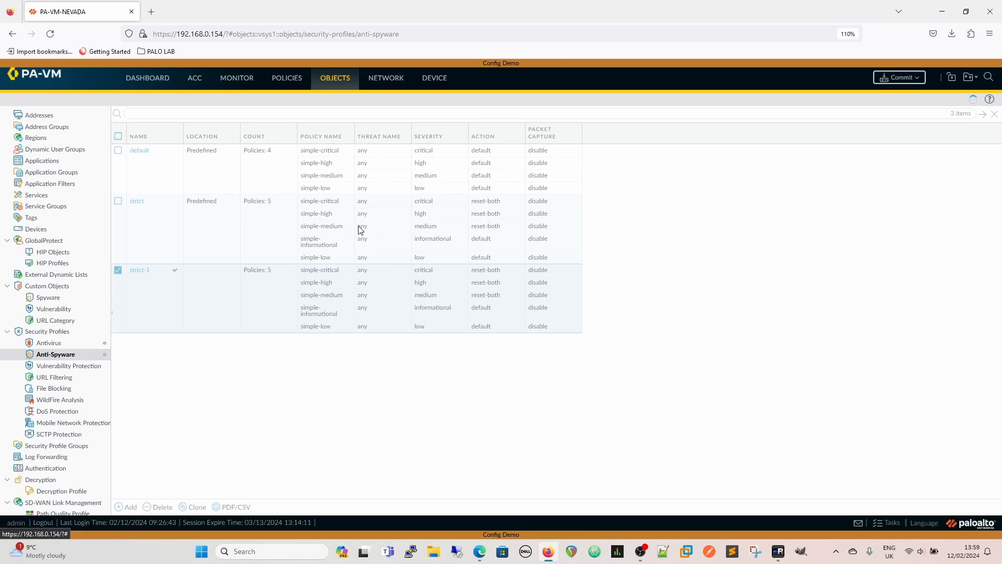
{"action": "left_click", "coordinate": [139, 269]}
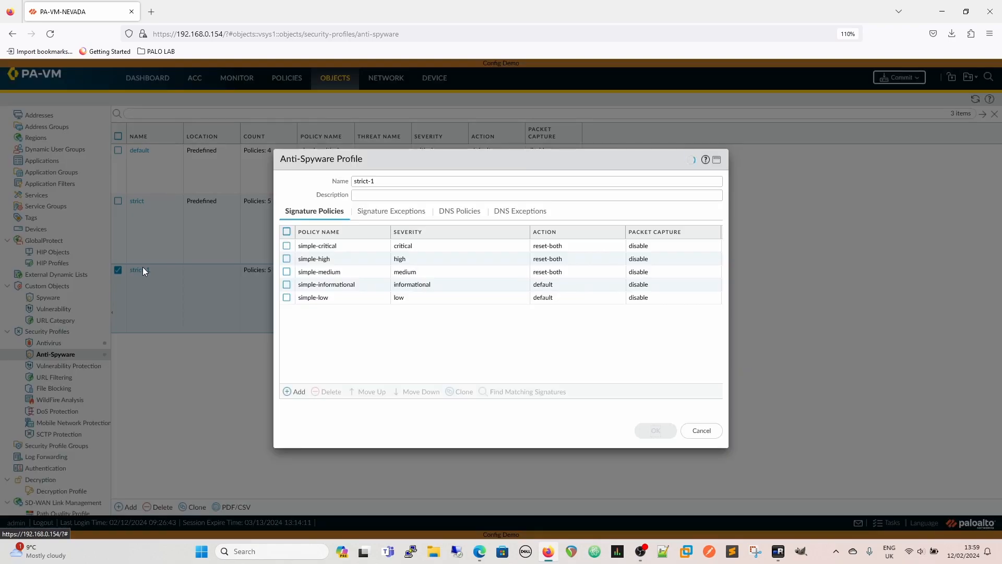
{"action": "triple_click", "coordinate": [383, 178]}
{"action": "type", "text": "An"}
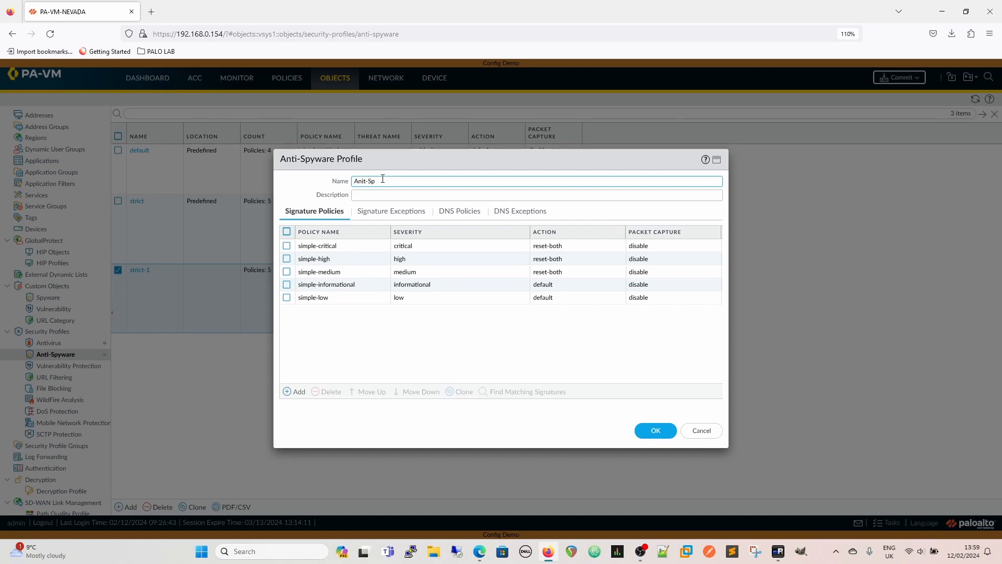
{"action": "key", "text": "BackSpace"}
{"action": "left_click", "coordinate": [368, 181]}
{"action": "key", "text": "BackSpace"}
{"action": "key", "text": "BackSpace"}
{"action": "type", "text": "ti"}
{"action": "left_click", "coordinate": [653, 431]}
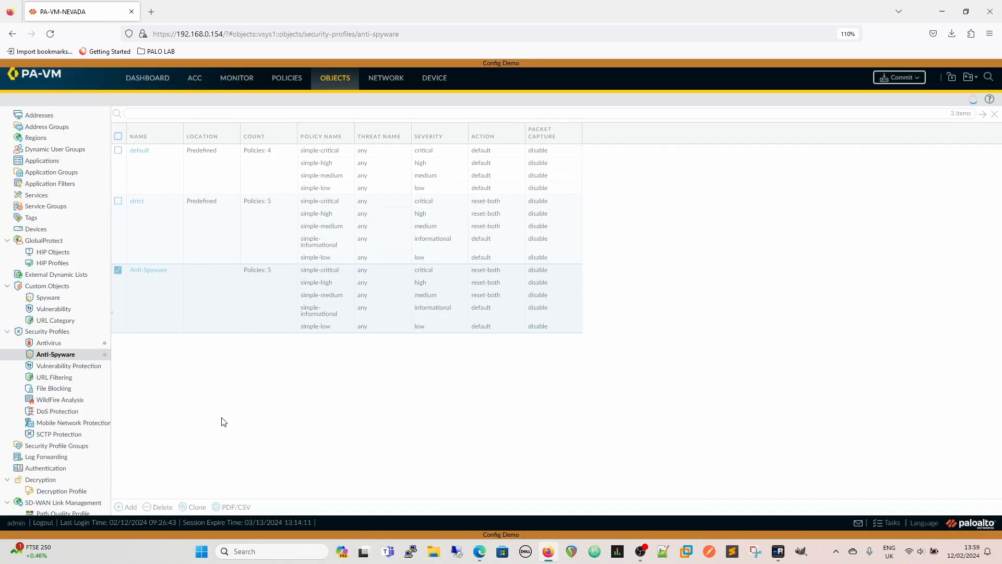
Clone the predefined strict vulnerability protection profile.
{"action": "left_click", "coordinate": [69, 365]}
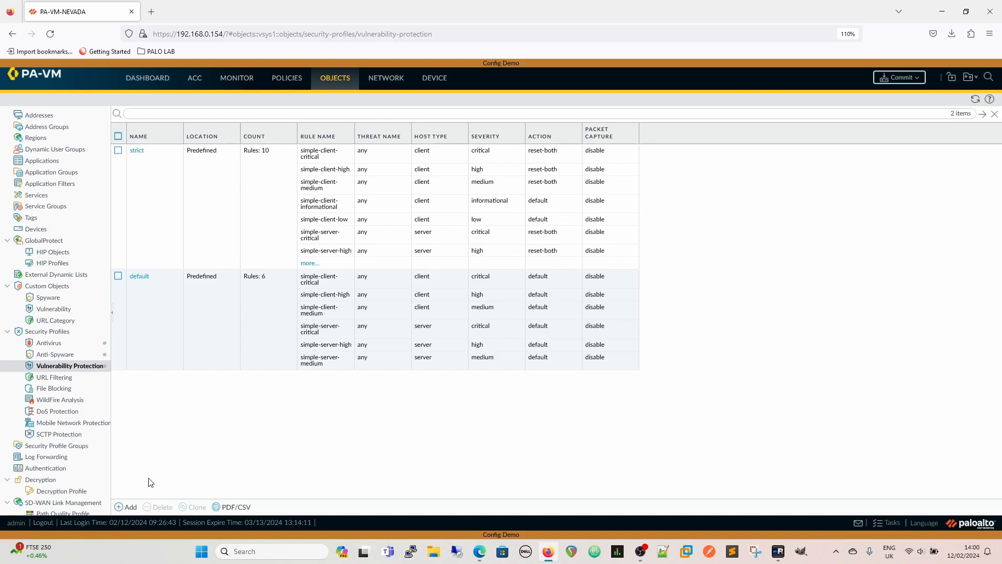
{"action": "left_click", "coordinate": [118, 150]}
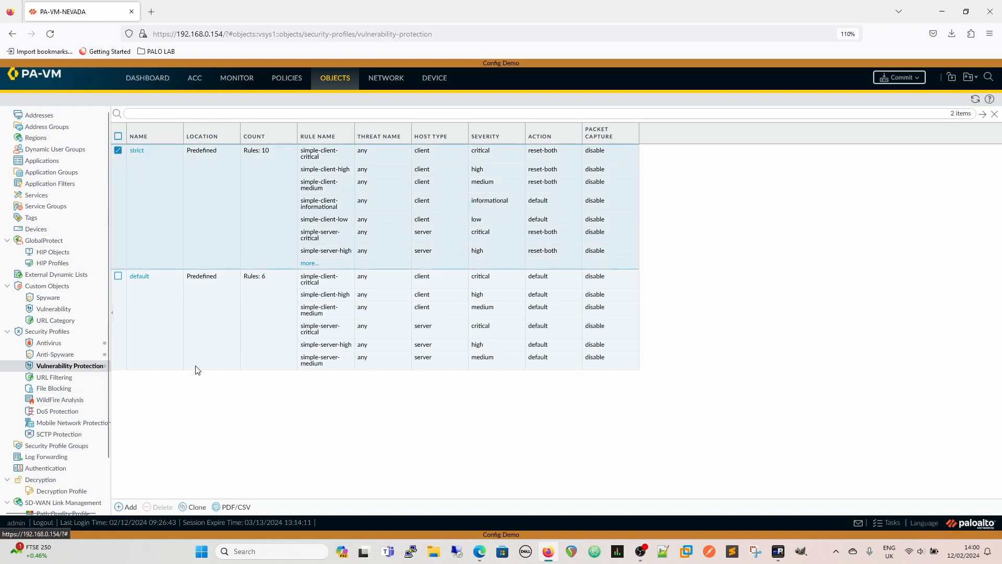
{"action": "left_click", "coordinate": [194, 507]}
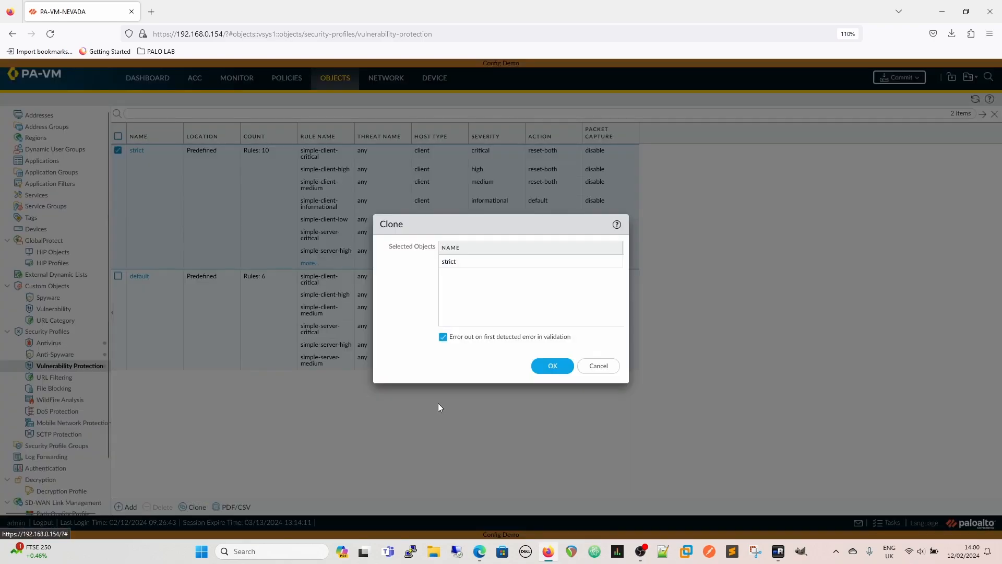
{"action": "left_click", "coordinate": [549, 367]}
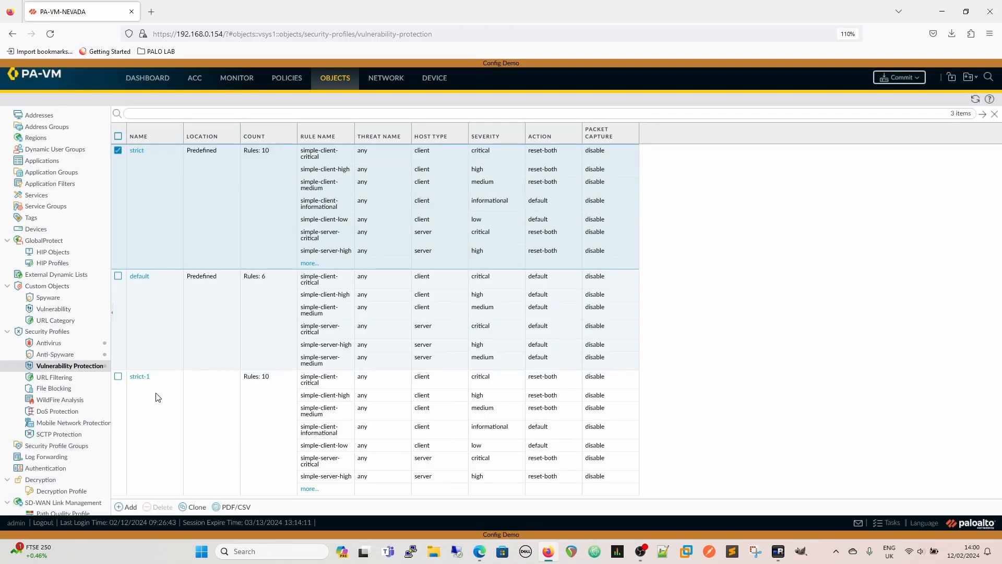
Open the cloned vulnerability protection profile and change its name to Vulnerability.
{"action": "left_click", "coordinate": [139, 374]}
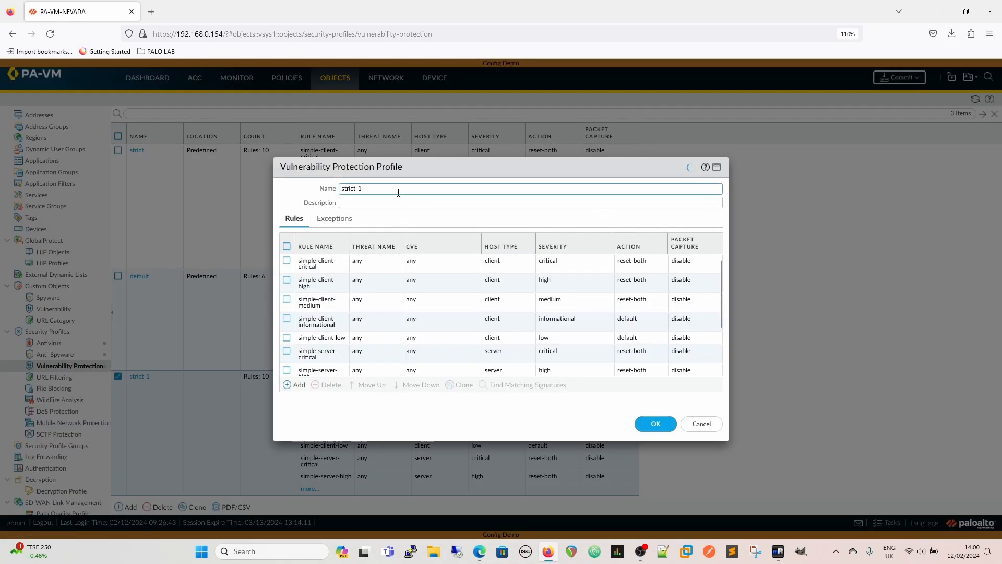
{"action": "double_click", "coordinate": [390, 188]}
{"action": "triple_click", "coordinate": [390, 188]}
{"action": "double_click", "coordinate": [390, 187]}
{"action": "double_click", "coordinate": [390, 188]}
{"action": "left_click_drag", "start_coordinate": [380, 187], "coordinate": [339, 188]}
{"action": "type", "text": "Vulneab"}
{"action": "key", "text": "BackSpace"}
{"action": "key", "text": "BackSpace"}
{"action": "key", "text": "BackSpace"}
{"action": "type", "text": "ity"}
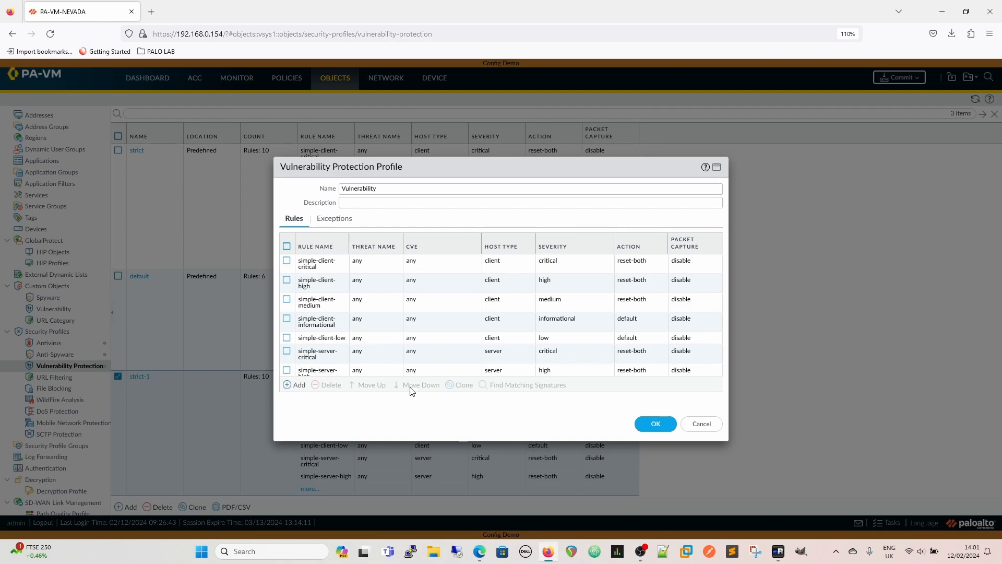
Inspect the host type and packet capture options of the simple-client-critical rule, and close the rule without saving changes.
{"action": "double_click", "coordinate": [372, 268]}
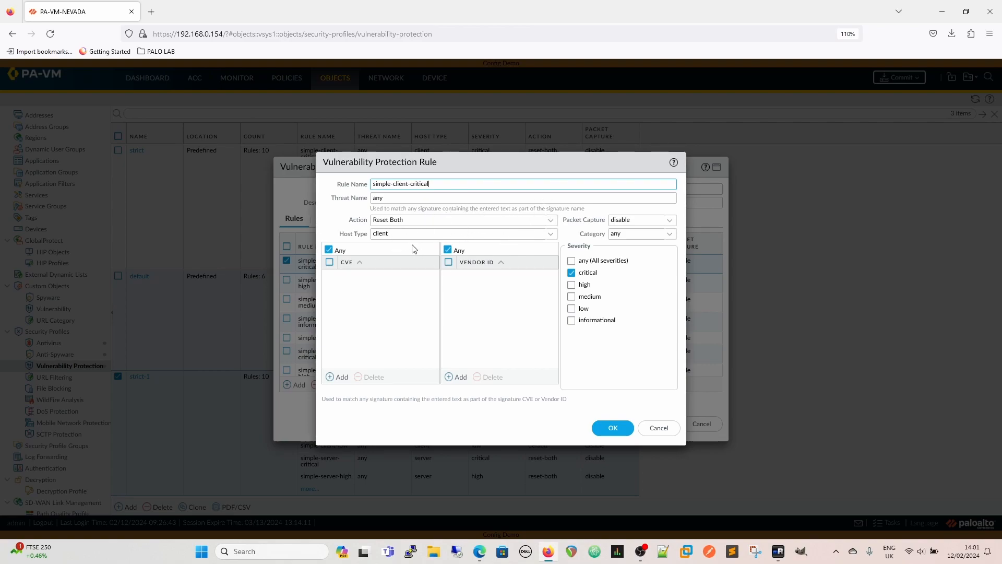
{"action": "left_click", "coordinate": [550, 234]}
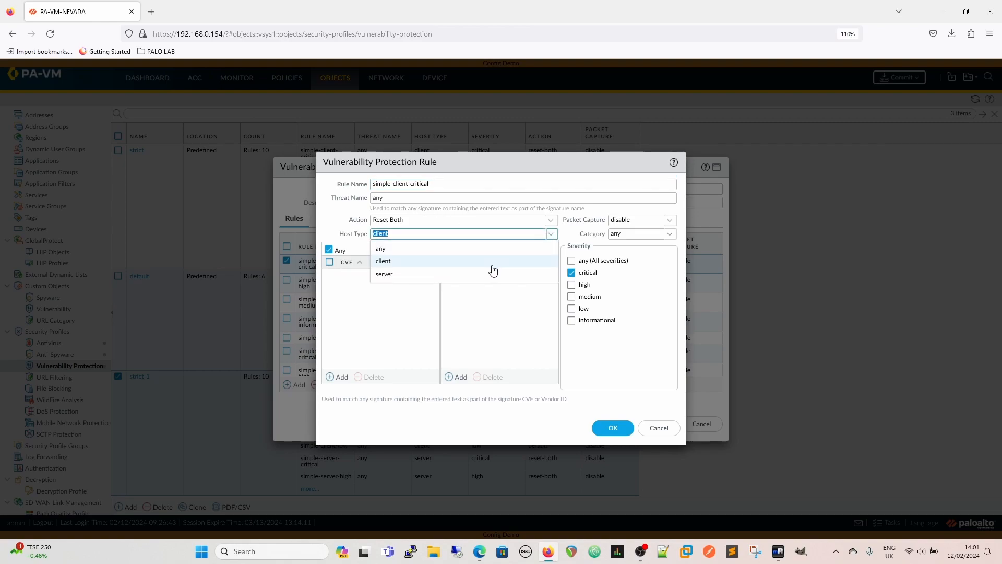
{"action": "key", "text": "shift+Tab"}
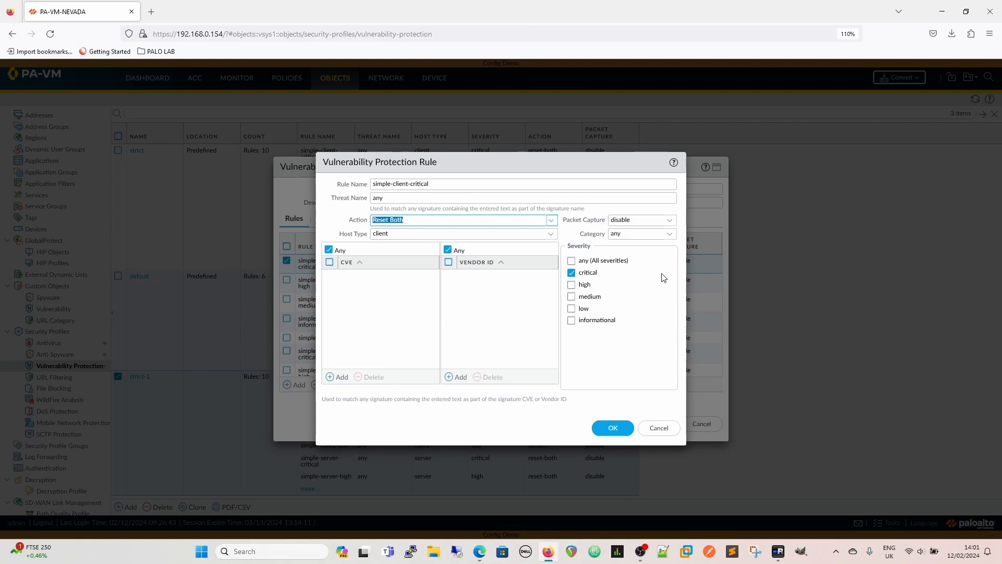
{"action": "left_click", "coordinate": [670, 224]}
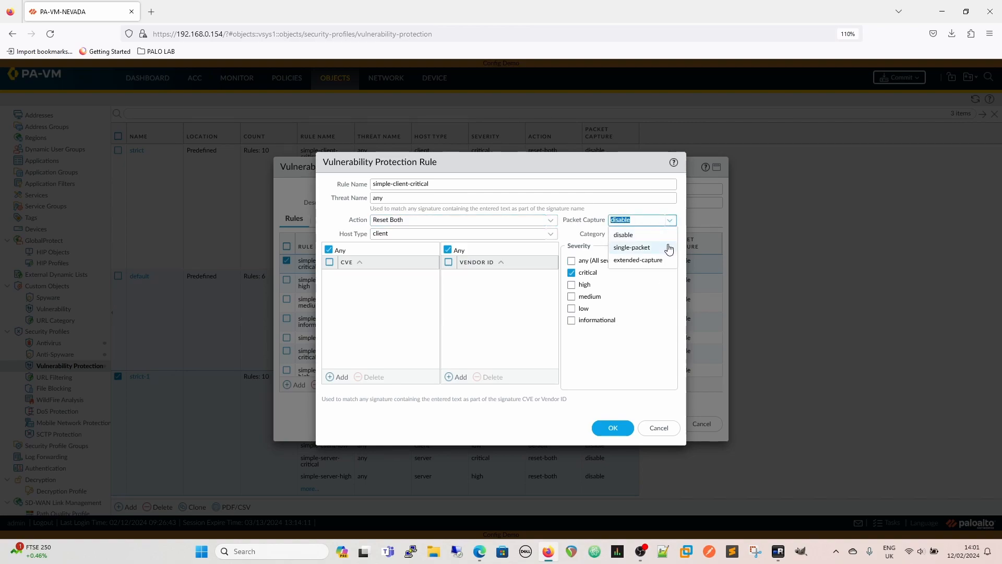
{"action": "left_click", "coordinate": [662, 264]}
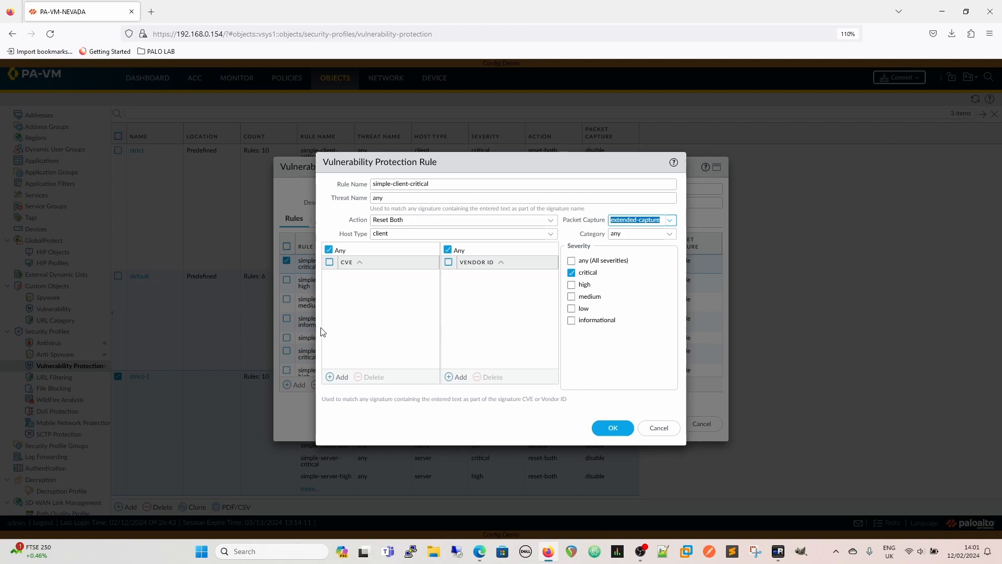
{"action": "left_click", "coordinate": [658, 427]}
Check the remaining rules of the Vulnerability profile and save the profile.
{"action": "scroll", "coordinate": [447, 321], "scroll_direction": "down", "scroll_amount": 3}
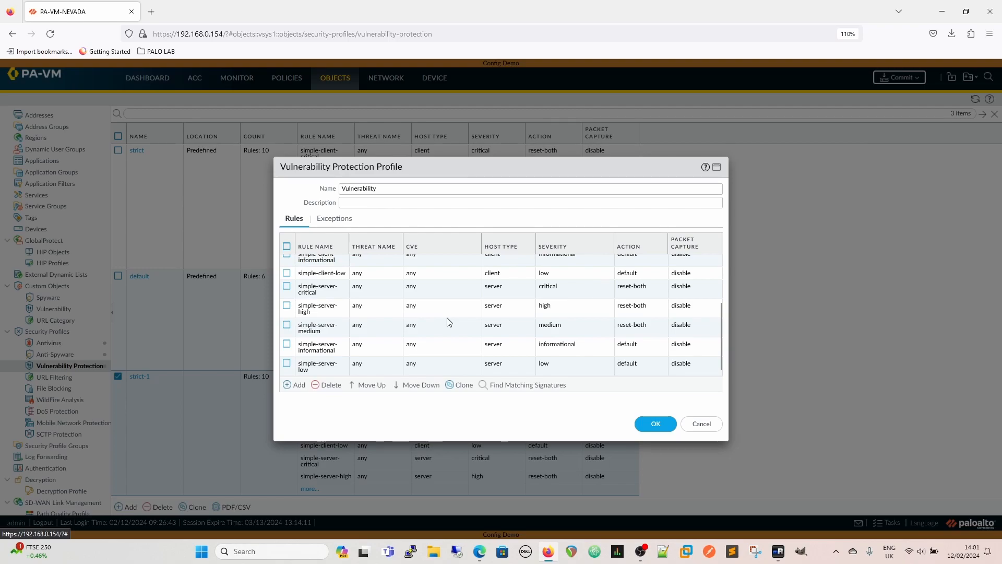
{"action": "left_click", "coordinate": [639, 427]}
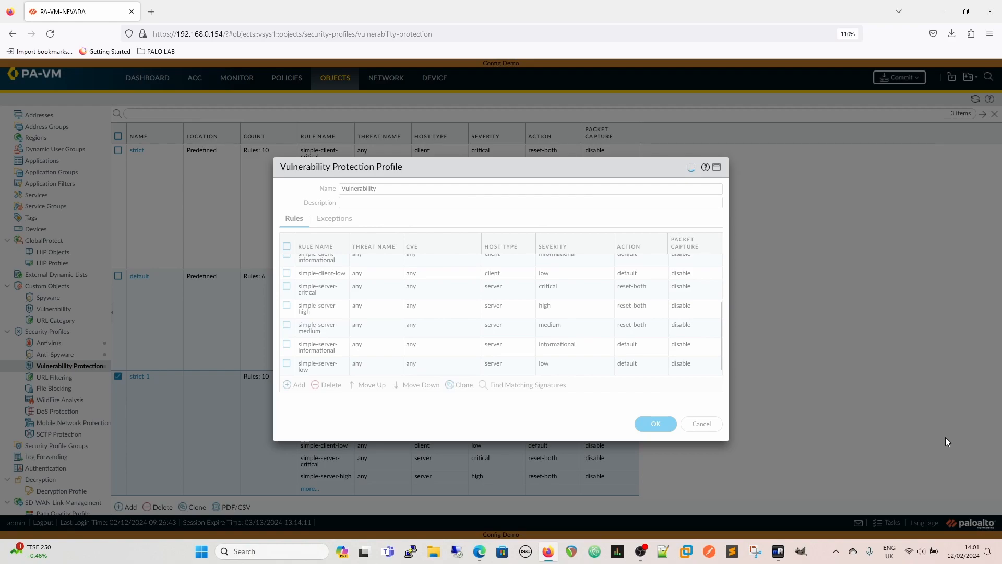
Clone the predefined default URL filtering profile.
{"action": "scroll", "coordinate": [99, 251], "scroll_direction": "down", "scroll_amount": 1}
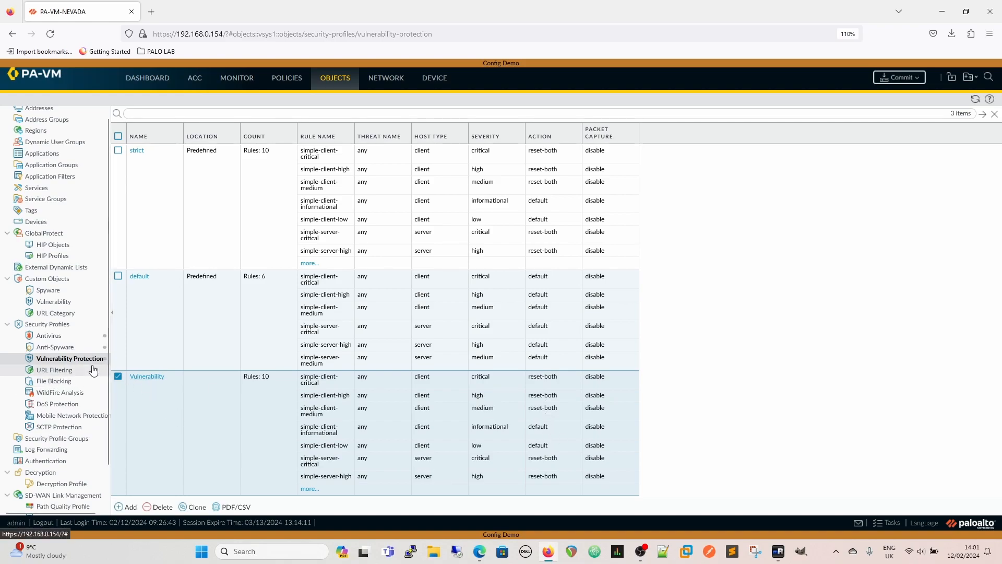
{"action": "left_click", "coordinate": [52, 371]}
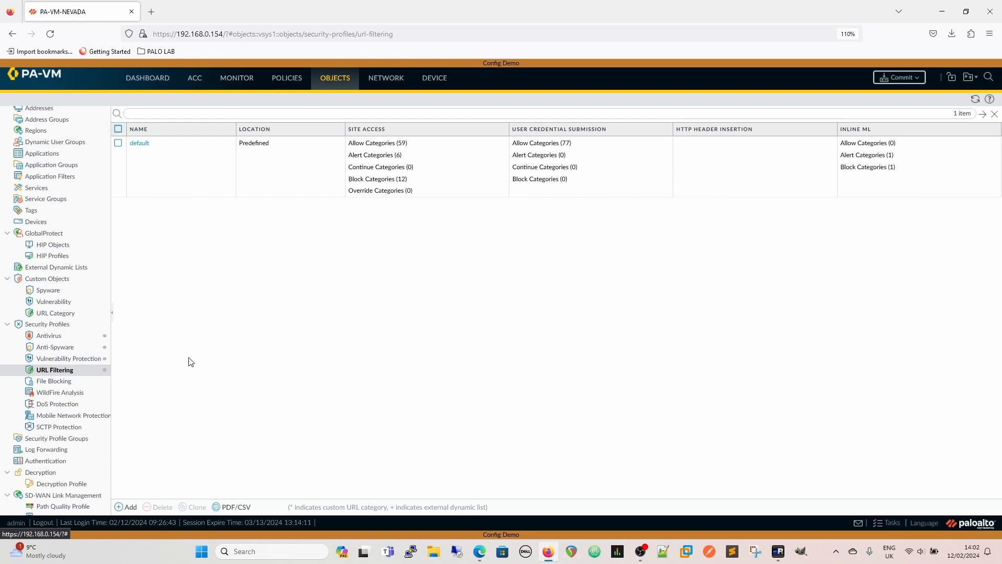
{"action": "left_click", "coordinate": [118, 142]}
{"action": "left_click", "coordinate": [198, 506]}
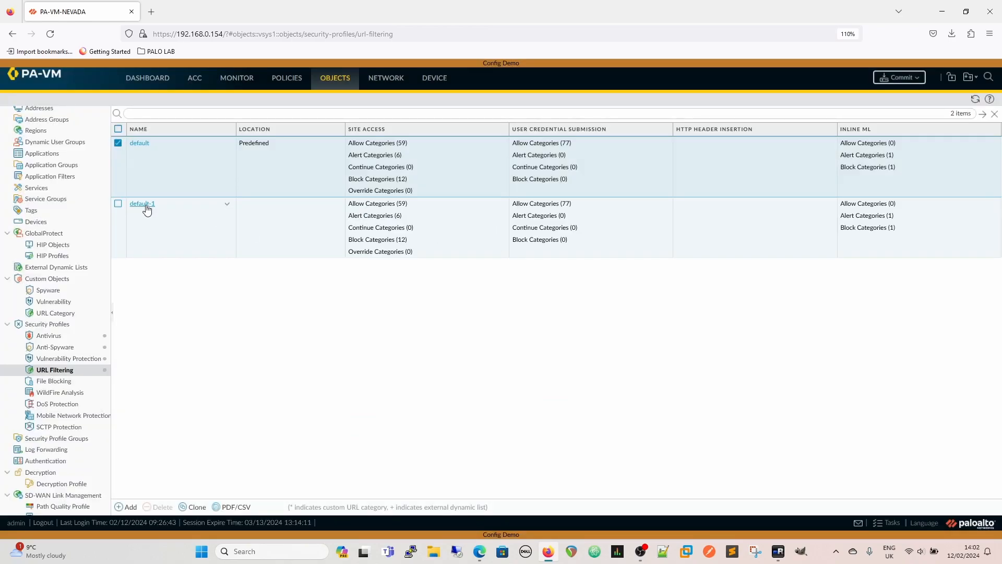
Open the cloned URL filtering profile and change its name to URL Filtering.
{"action": "left_click", "coordinate": [143, 204]}
{"action": "left_click", "coordinate": [444, 187]}
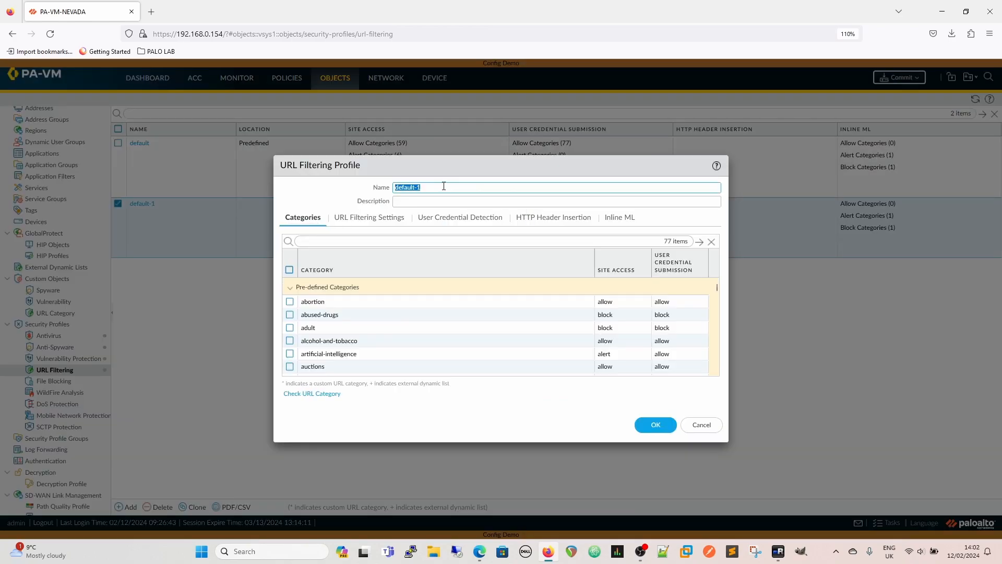
{"action": "type", "text": "URL F"}
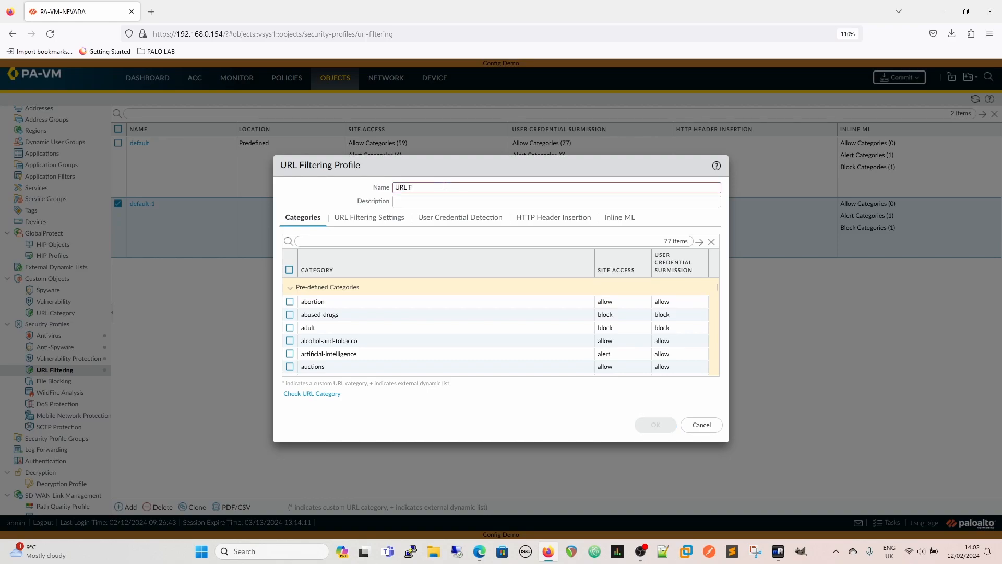
{"action": "type", "text": "iltering"}
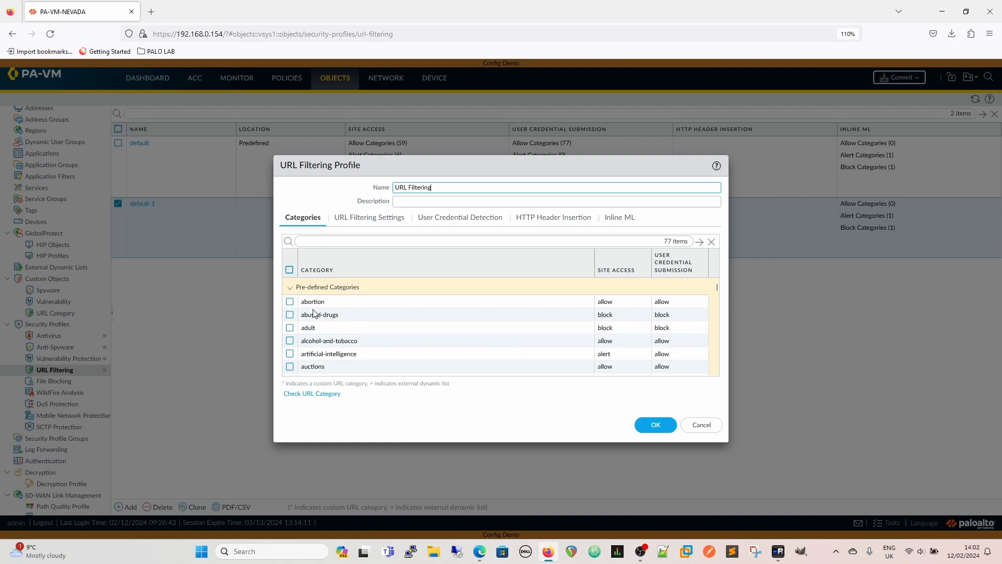
Filter the URL categories by "allow", set site access to alert for all matching categories, and clear the filter.
{"action": "scroll", "coordinate": [405, 339], "scroll_direction": "down", "scroll_amount": 3}
{"action": "scroll", "coordinate": [409, 343], "scroll_direction": "up", "scroll_amount": 1}
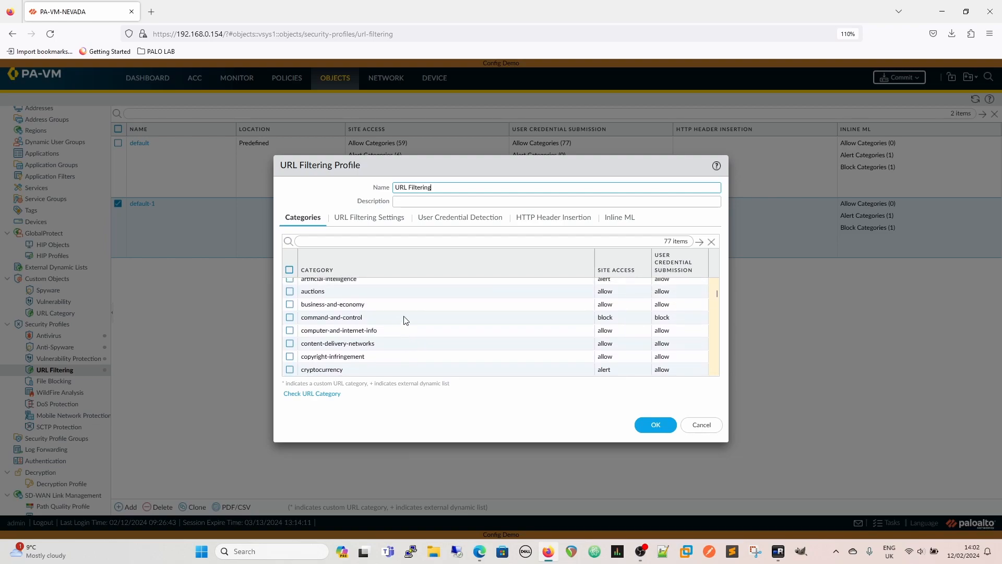
{"action": "scroll", "coordinate": [504, 344], "scroll_direction": "up", "scroll_amount": 3}
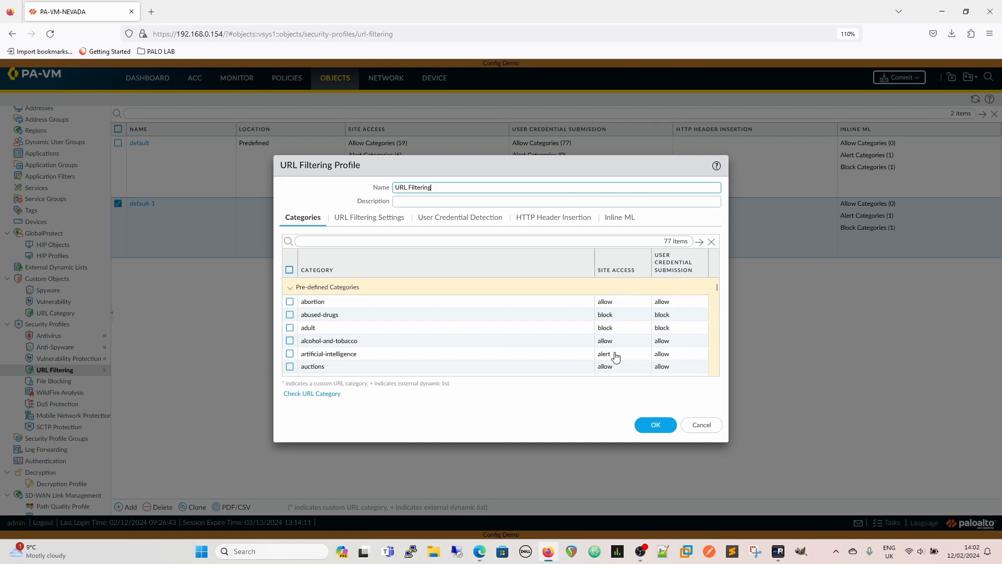
{"action": "scroll", "coordinate": [518, 342], "scroll_direction": "down", "scroll_amount": 2}
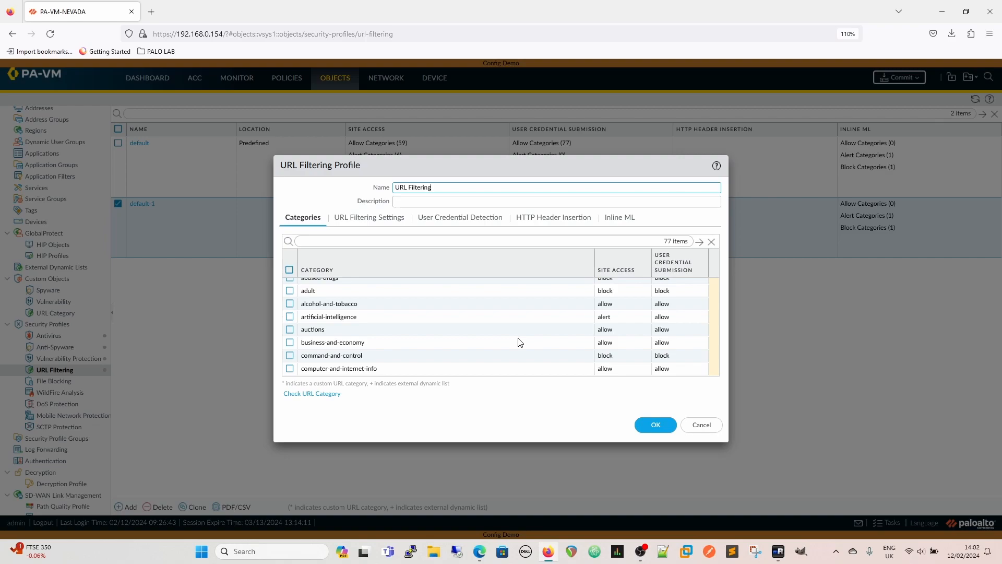
{"action": "scroll", "coordinate": [549, 337], "scroll_direction": "up", "scroll_amount": 2}
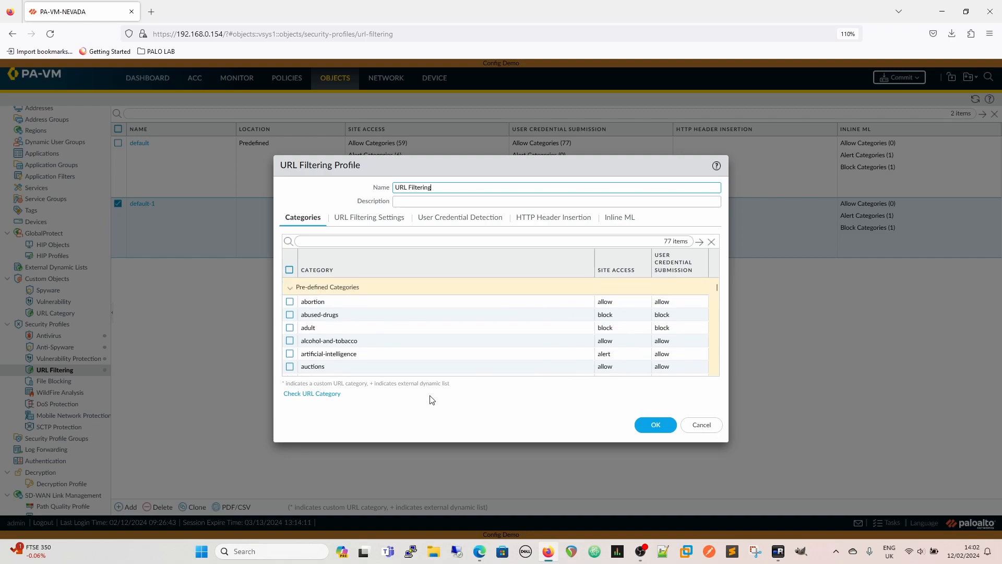
{"action": "left_click", "coordinate": [353, 239]}
{"action": "type", "text": "allow"}
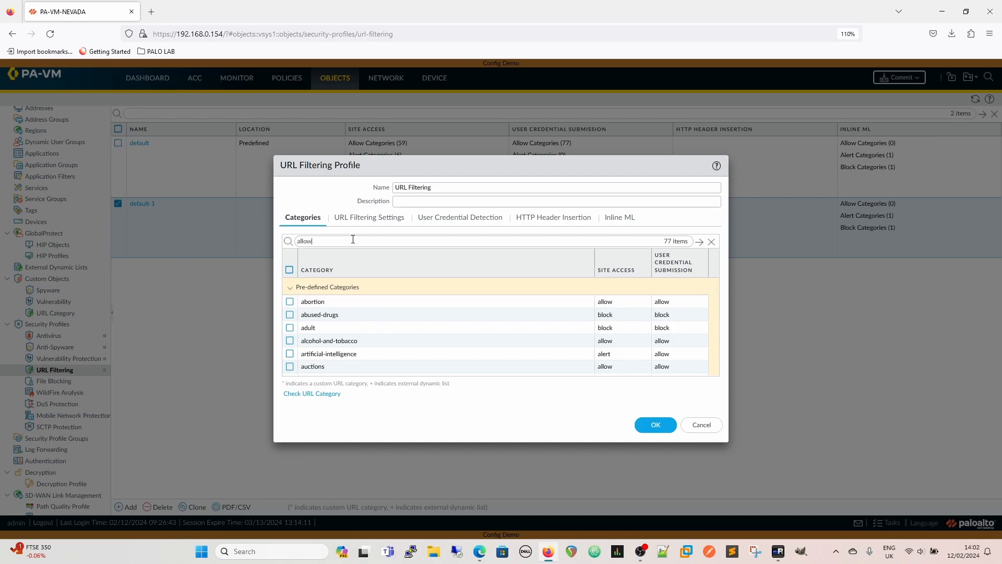
{"action": "left_click", "coordinate": [698, 244]}
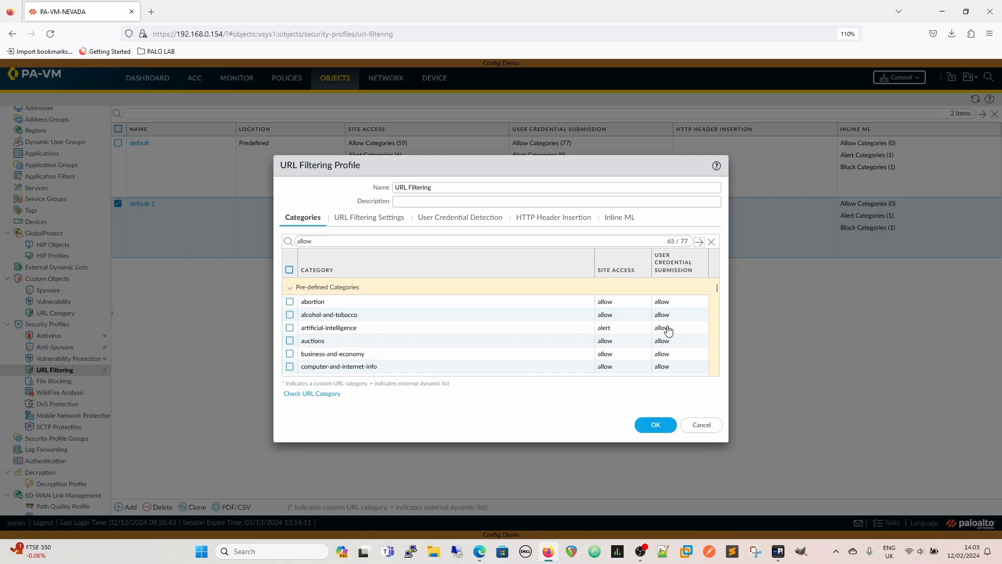
{"action": "left_click", "coordinate": [643, 274]}
{"action": "mouse_move", "coordinate": [695, 327]}
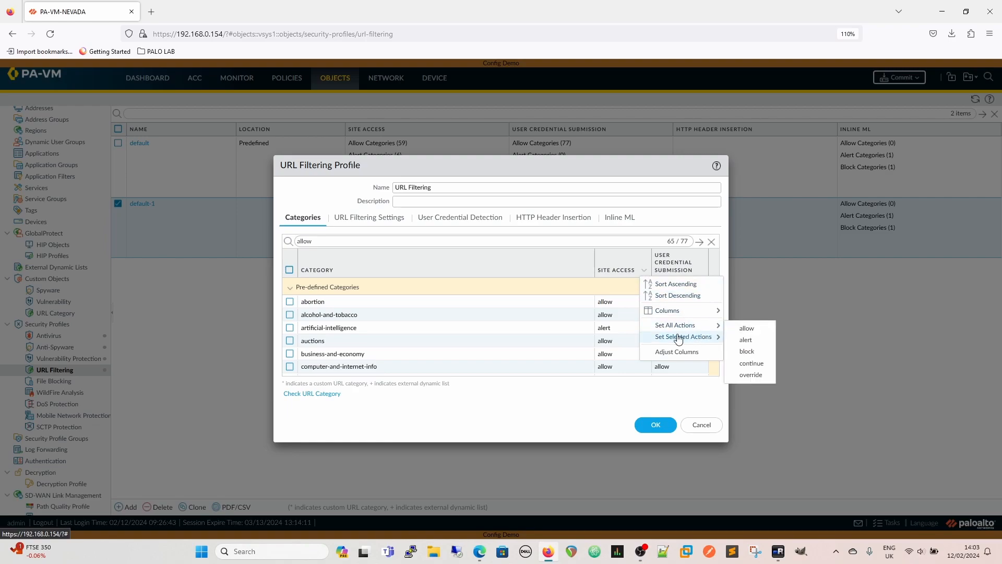
{"action": "left_click", "coordinate": [750, 342]}
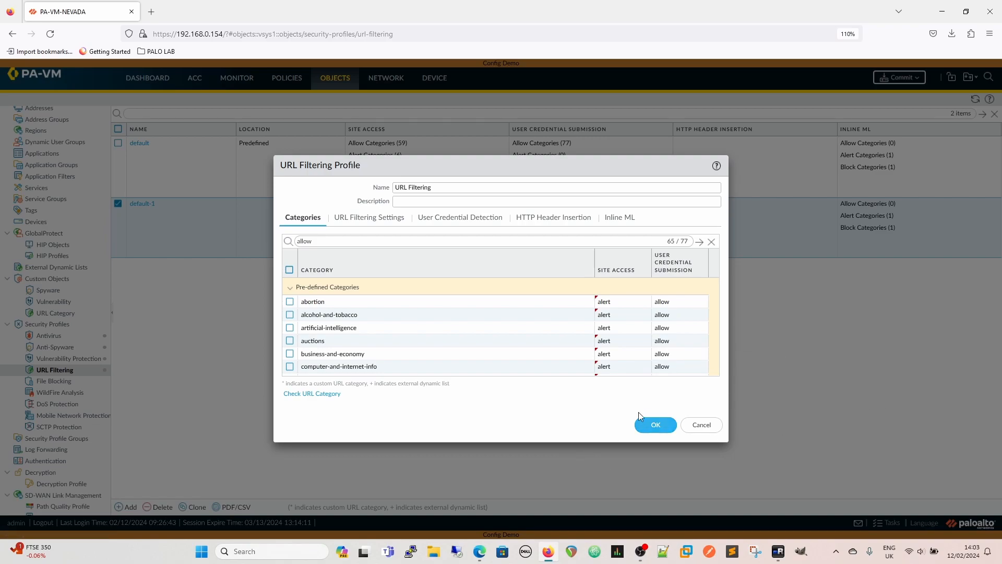
{"action": "left_click", "coordinate": [710, 241]}
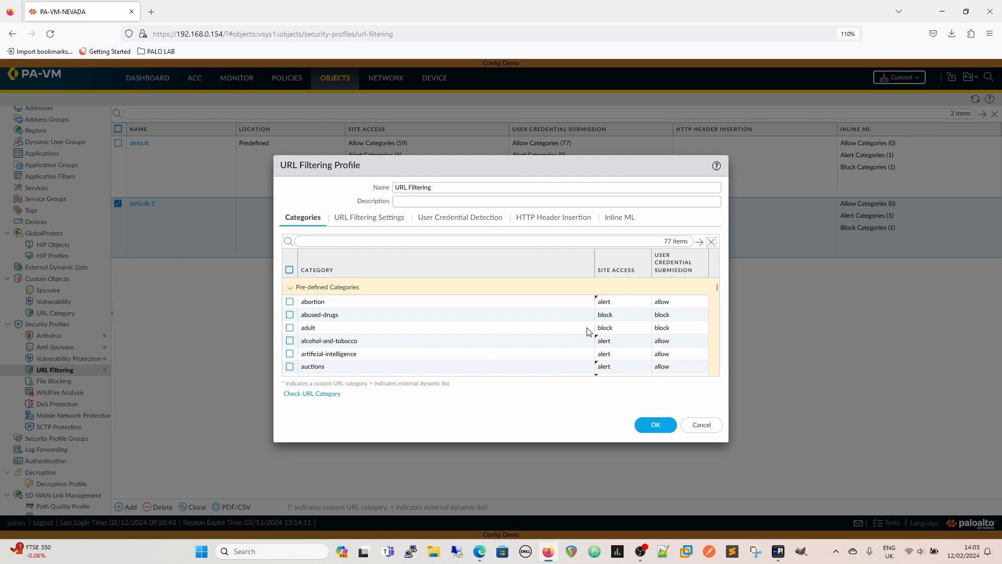
Filter the URL categories by "allow" again and set user credential submission to alert for all matching categories.
{"action": "left_click", "coordinate": [448, 239]}
{"action": "type", "text": "allow"}
{"action": "left_click", "coordinate": [697, 241]}
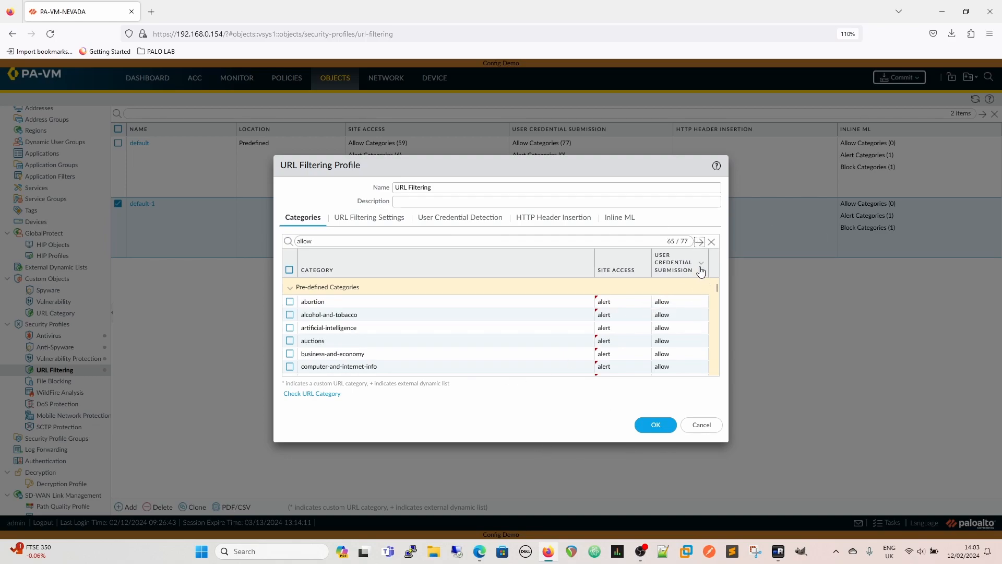
{"action": "left_click", "coordinate": [702, 265]}
{"action": "mouse_move", "coordinate": [825, 327]}
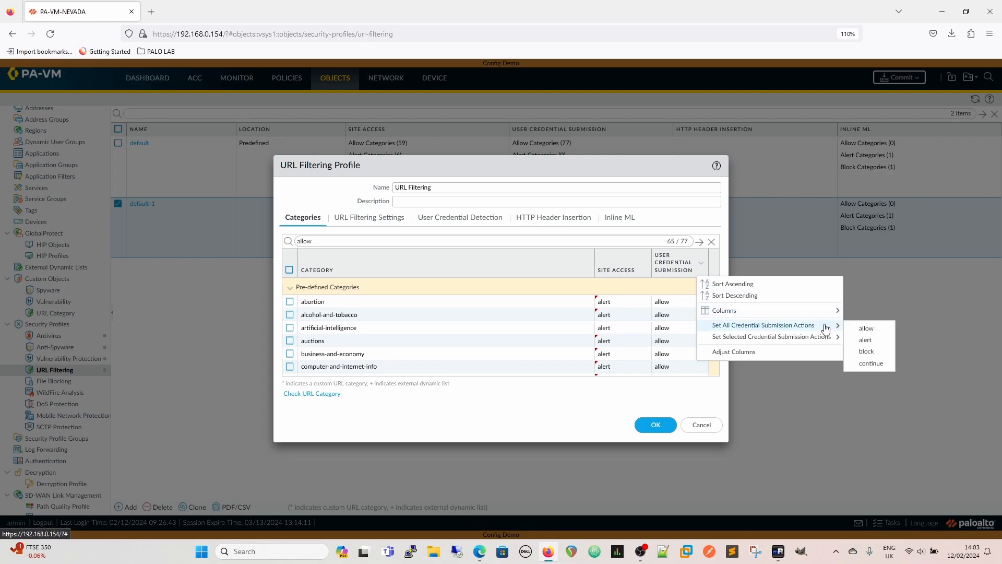
{"action": "left_click", "coordinate": [865, 339]}
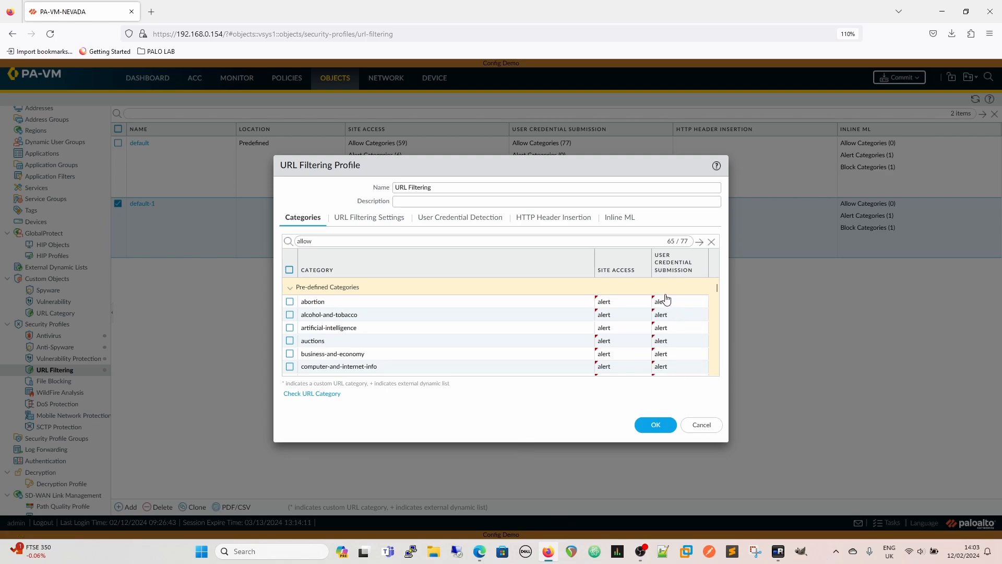
Clear the category filter and review the site access and user credential submission actions across the full URL category list.
{"action": "left_click", "coordinate": [710, 242]}
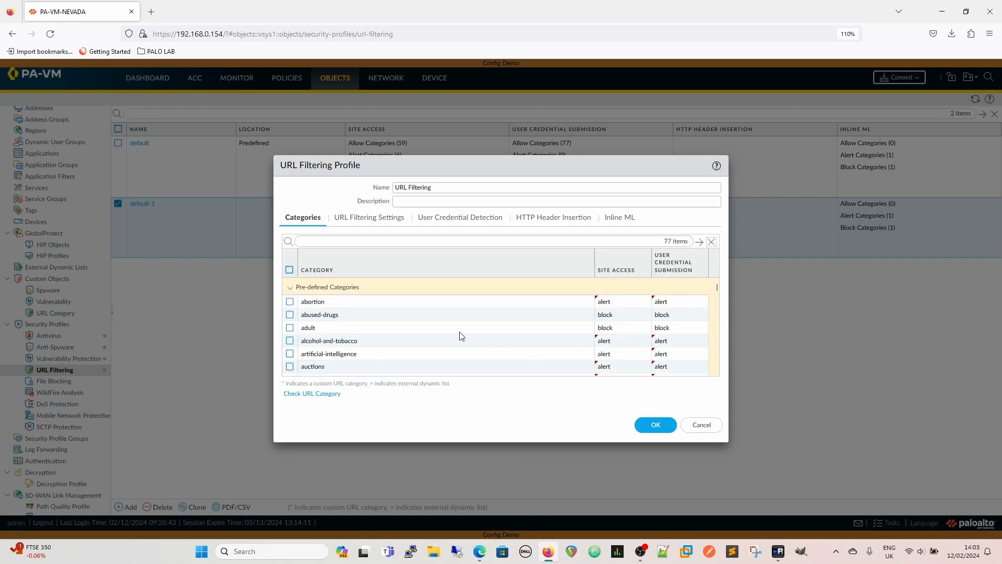
{"action": "scroll", "coordinate": [454, 335], "scroll_direction": "down", "scroll_amount": 3}
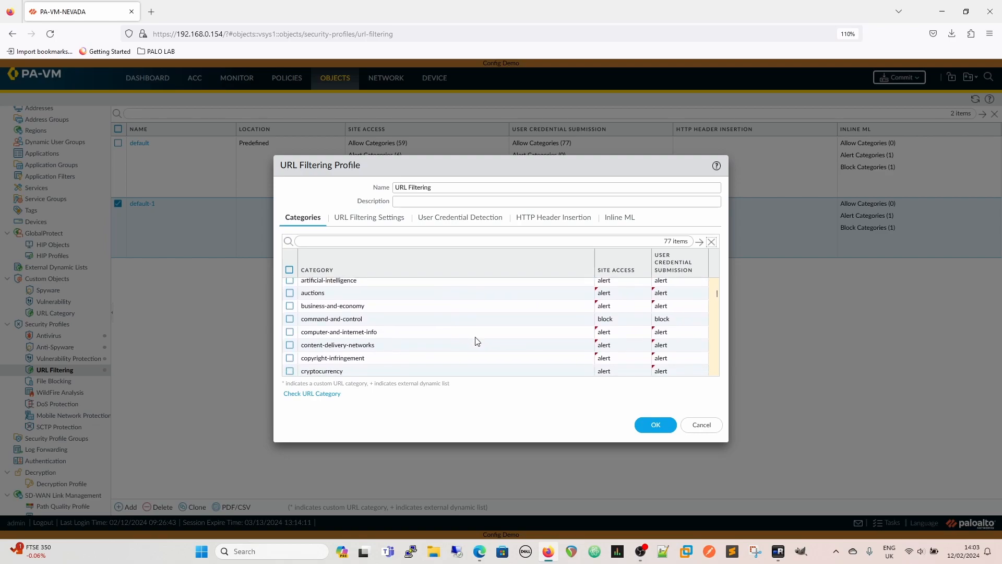
{"action": "scroll", "coordinate": [665, 340], "scroll_direction": "down", "scroll_amount": 1}
{"action": "scroll", "coordinate": [665, 340], "scroll_direction": "down", "scroll_amount": 10}
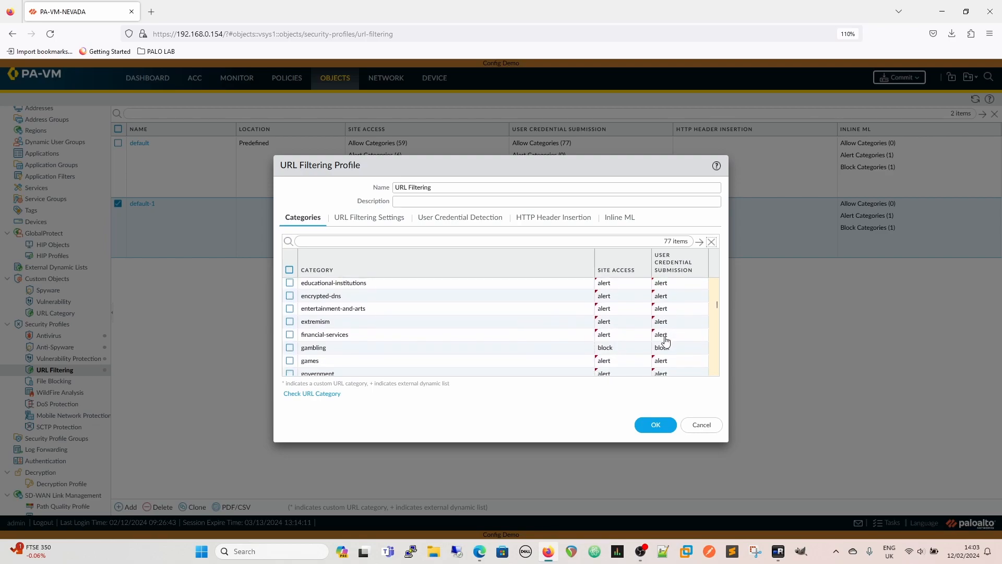
{"action": "scroll", "coordinate": [665, 340], "scroll_direction": "down", "scroll_amount": 9}
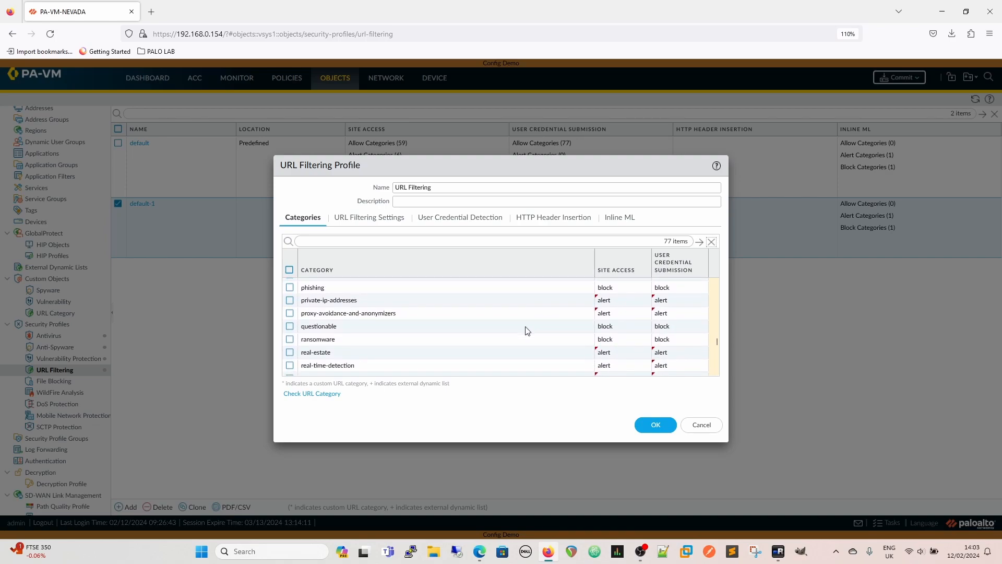
Review the profile's URL filtering settings and the available user credential detection methods.
{"action": "left_click", "coordinate": [351, 220]}
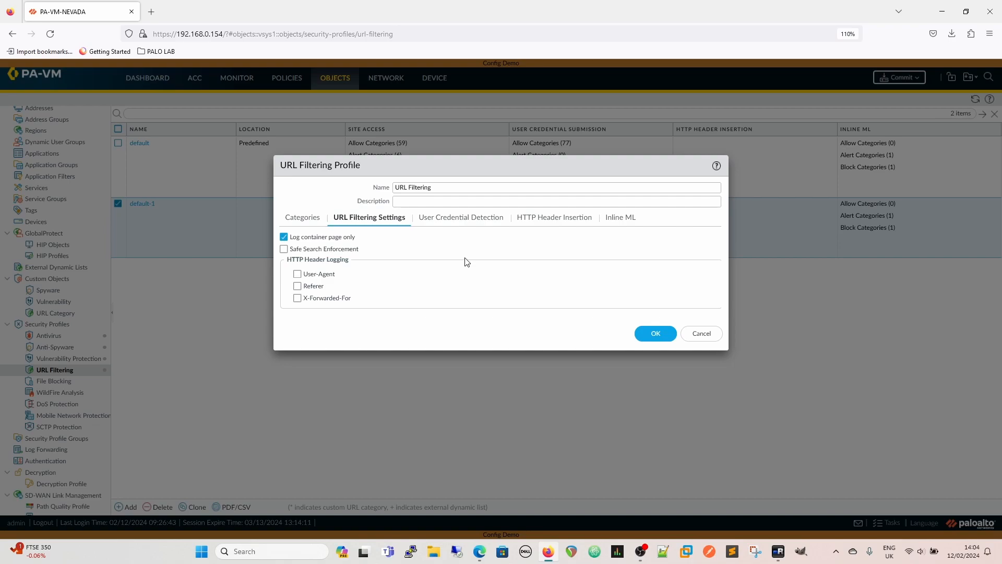
{"action": "left_click", "coordinate": [455, 223]}
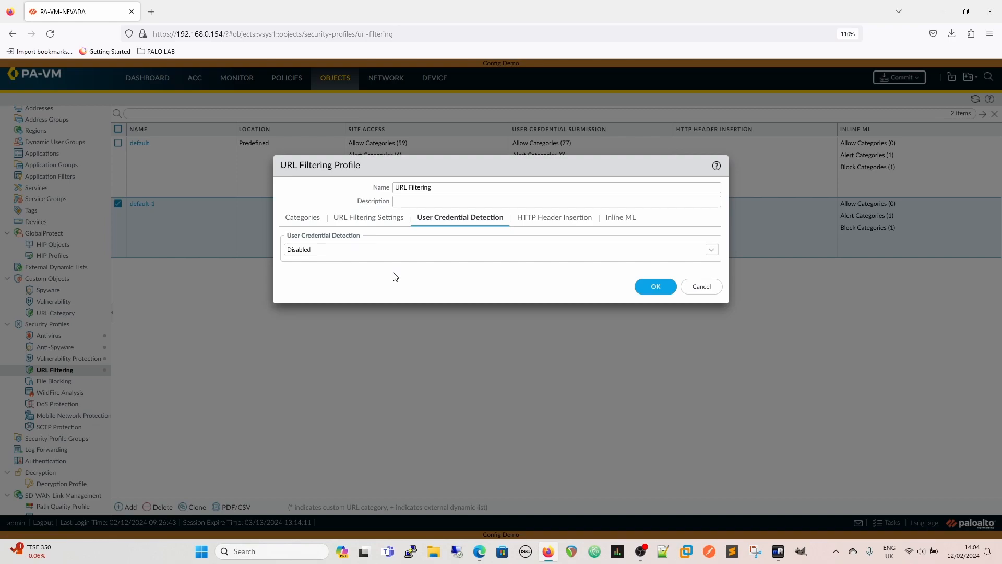
{"action": "left_click", "coordinate": [711, 252]}
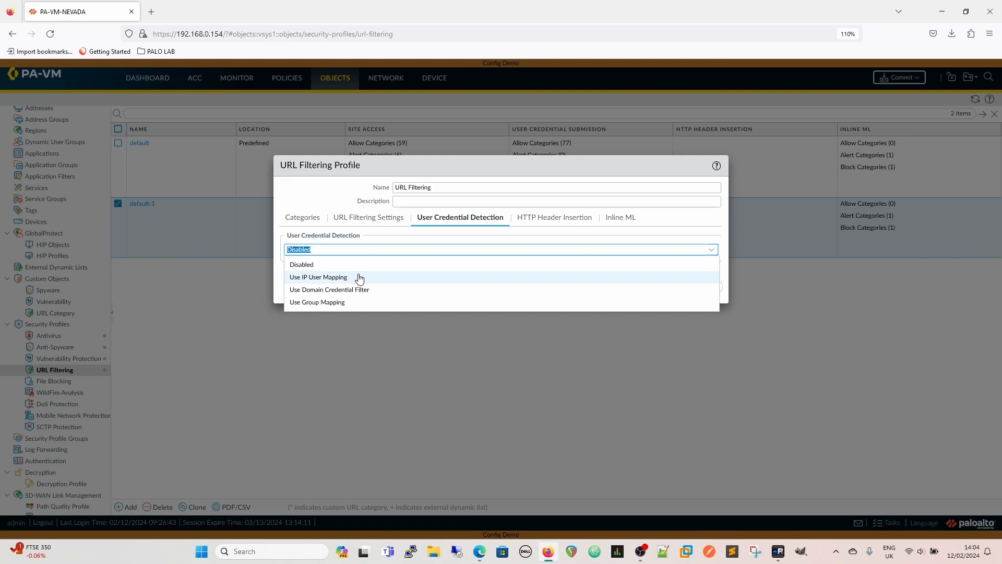
Inspect a new HTTP header insertion entry and its X-GooGApps-Allowed-Domains header, and discard the entry.
{"action": "left_click", "coordinate": [579, 218]}
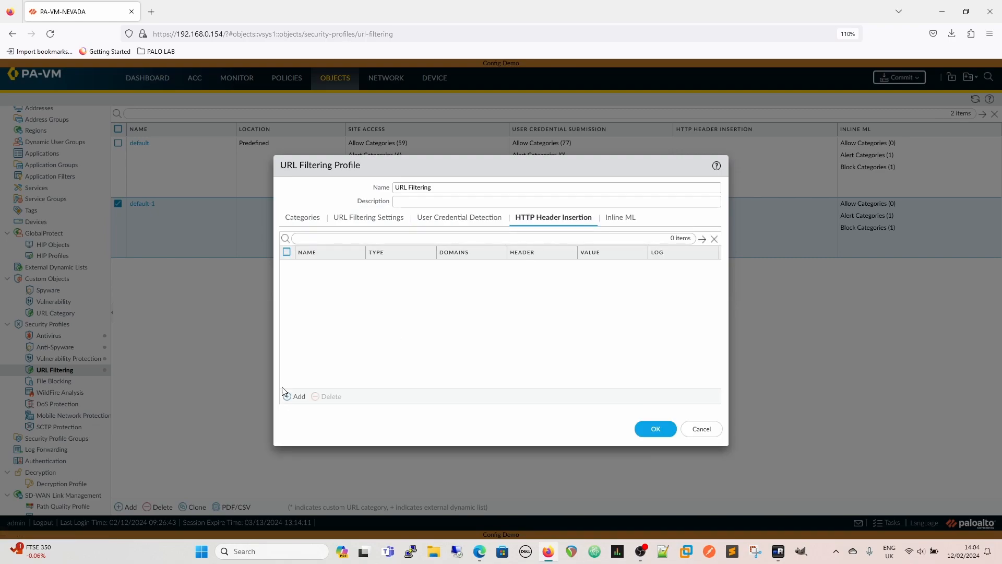
{"action": "left_click", "coordinate": [297, 396]}
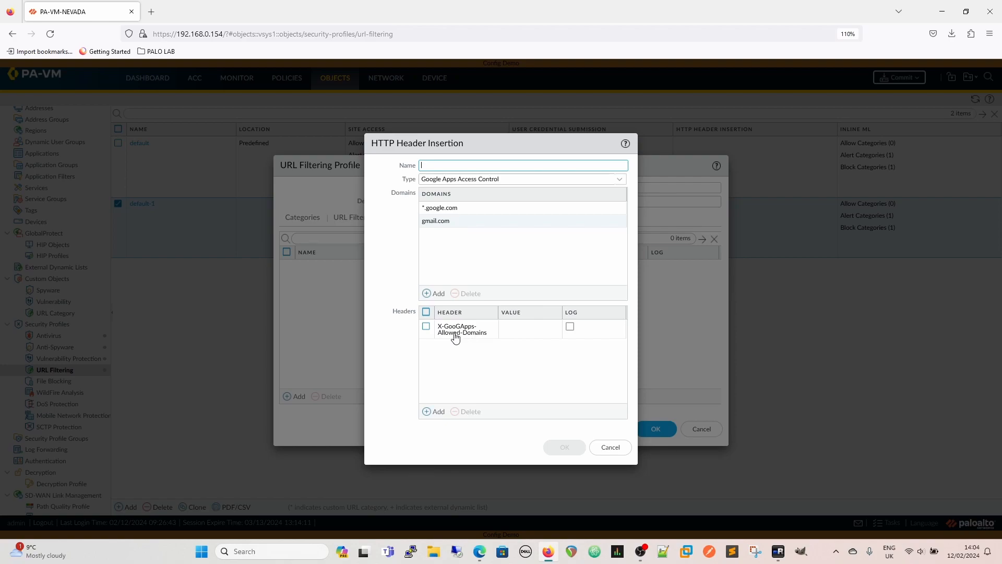
{"action": "left_click", "coordinate": [521, 332]}
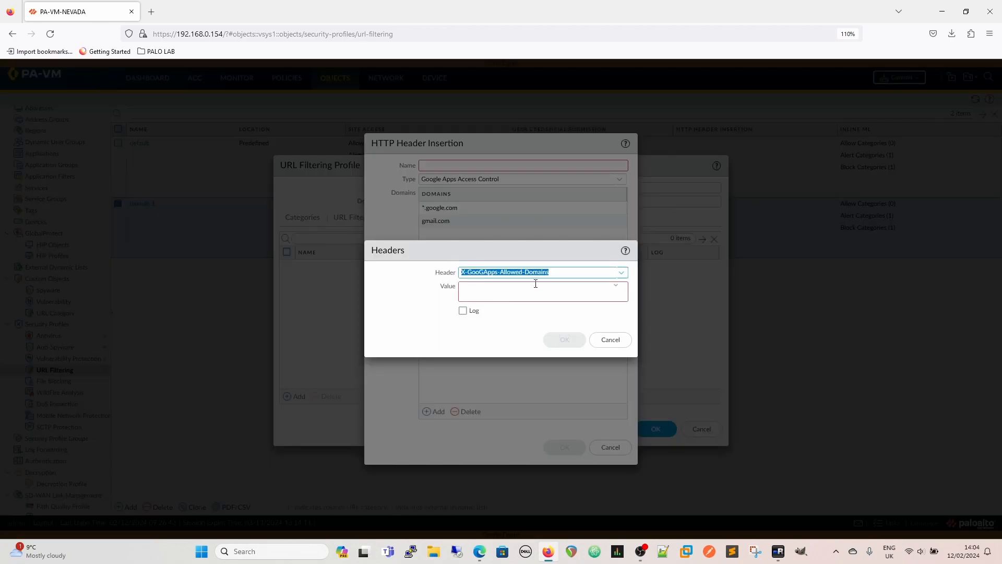
{"action": "left_click", "coordinate": [616, 342]}
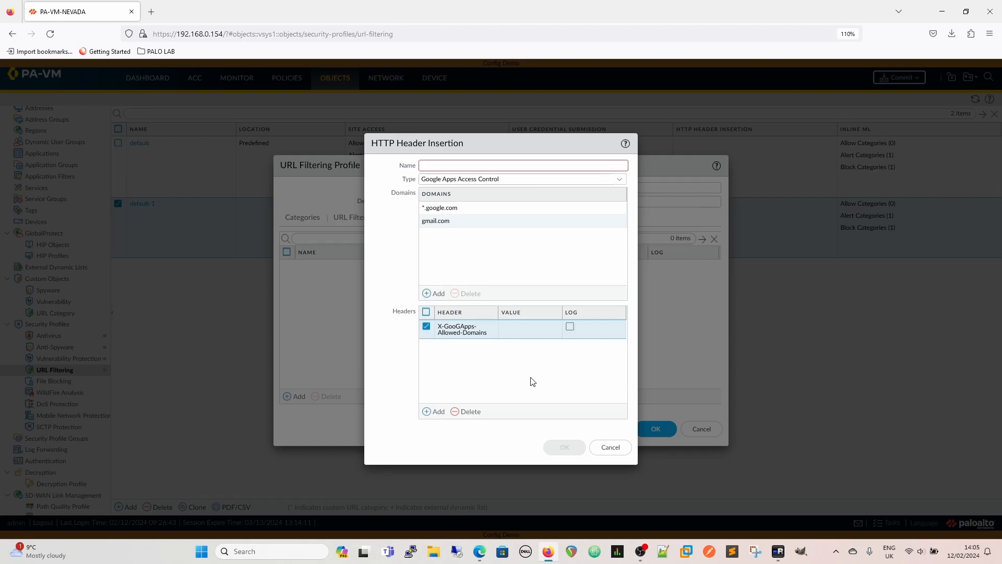
{"action": "left_click", "coordinate": [610, 447]}
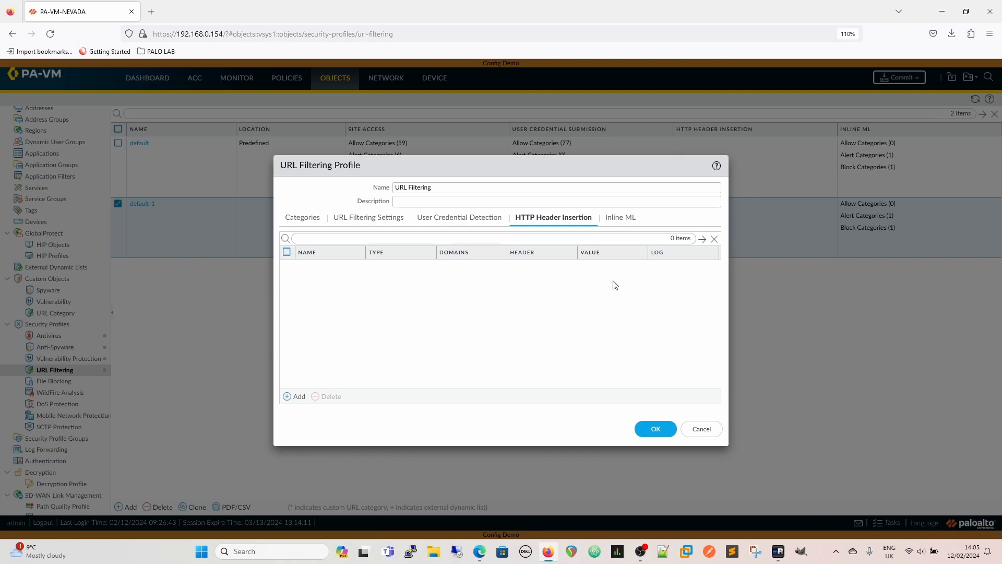
Set the inline ML action for the Javascript Exploit Detection model to alert.
{"action": "left_click", "coordinate": [620, 218]}
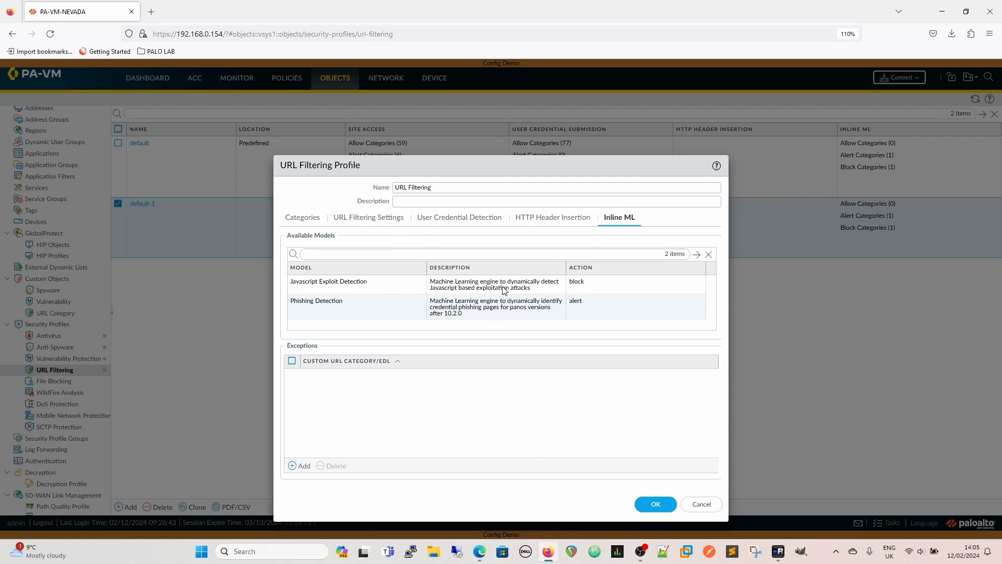
{"action": "left_click", "coordinate": [582, 286]}
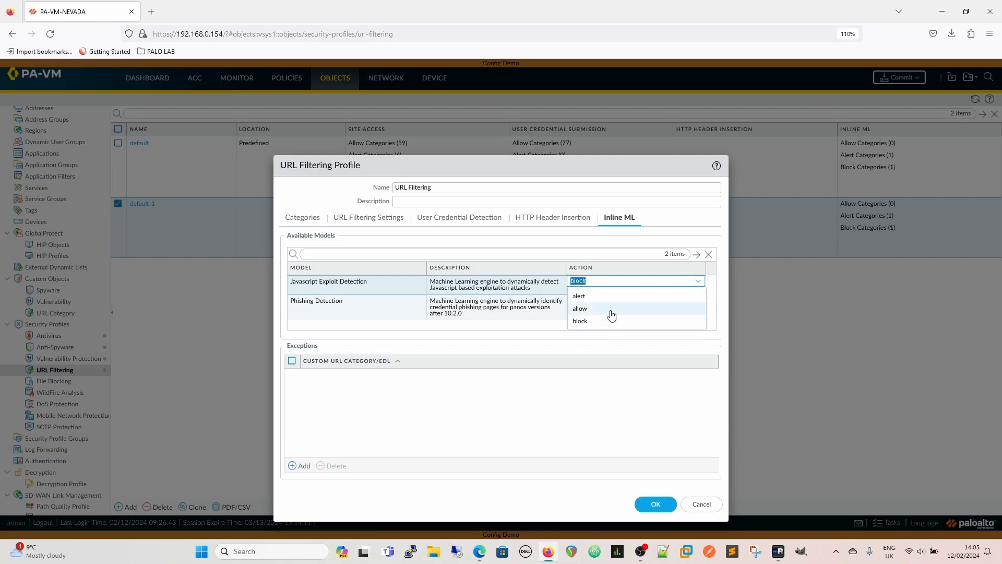
{"action": "left_click", "coordinate": [600, 296]}
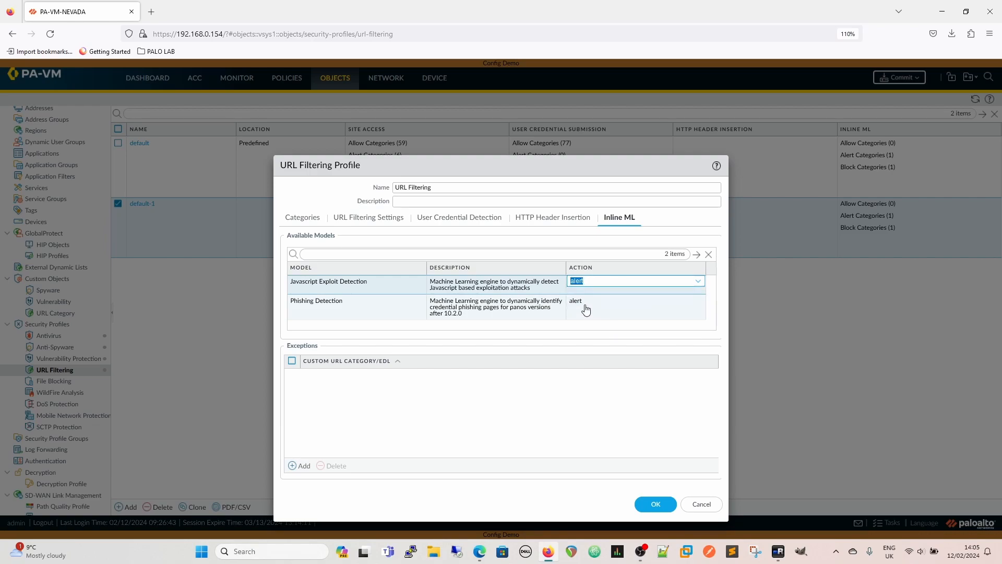
{"action": "left_click", "coordinate": [588, 308]}
{"action": "left_click", "coordinate": [534, 262]}
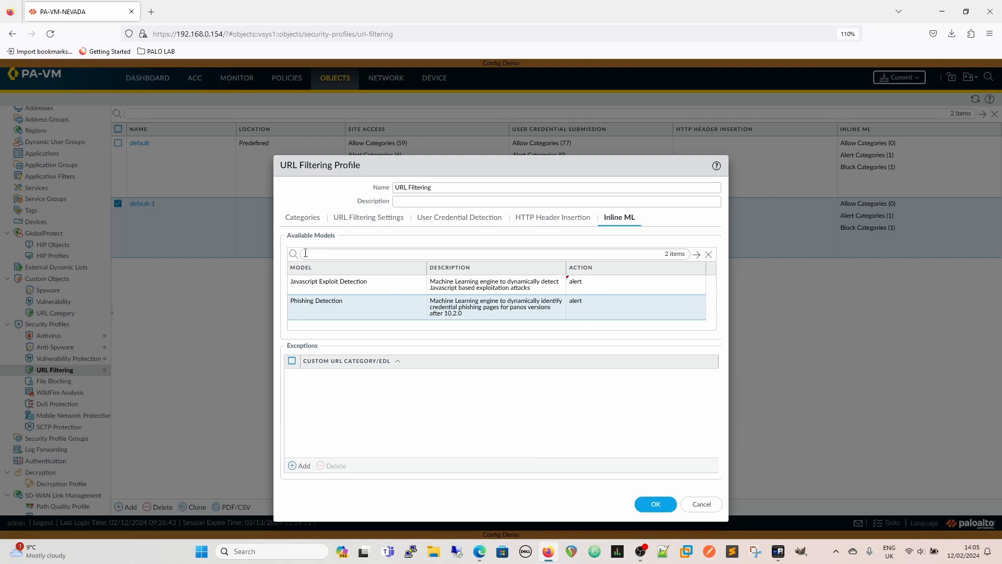
Recheck the profile's URL category actions and save the URL Filtering profile.
{"action": "left_click", "coordinate": [298, 218]}
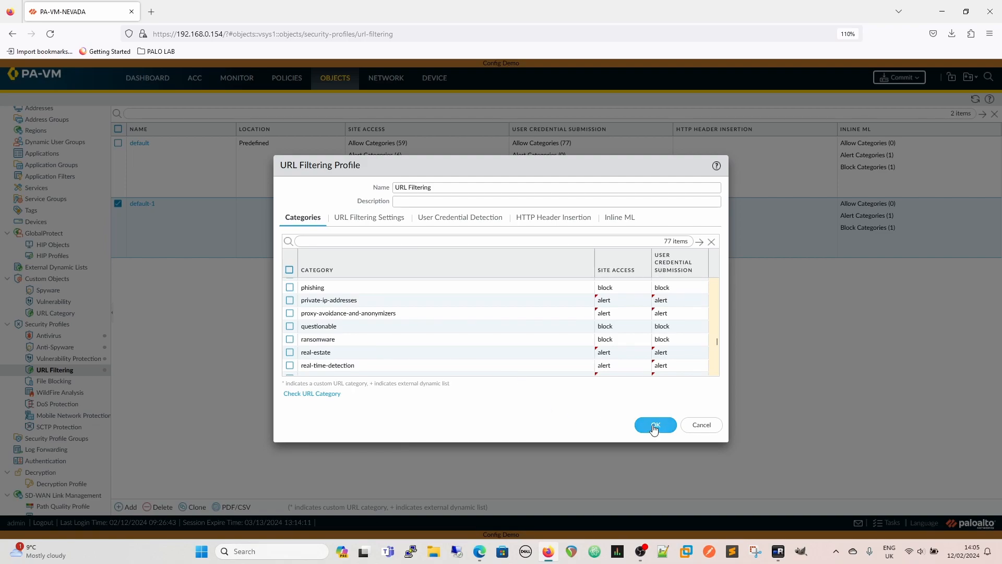
{"action": "scroll", "coordinate": [574, 369], "scroll_direction": "up", "scroll_amount": 15}
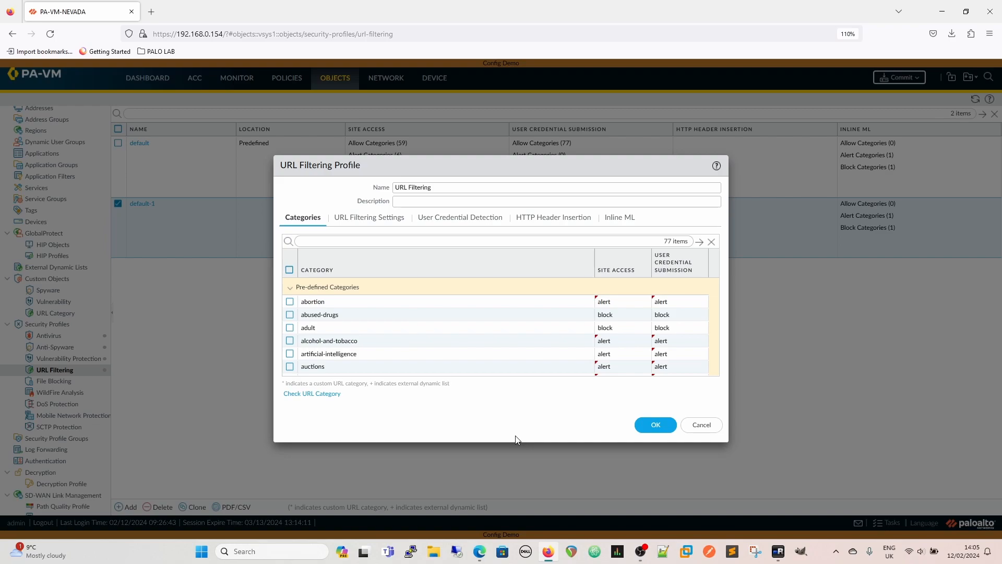
{"action": "left_click", "coordinate": [655, 423]}
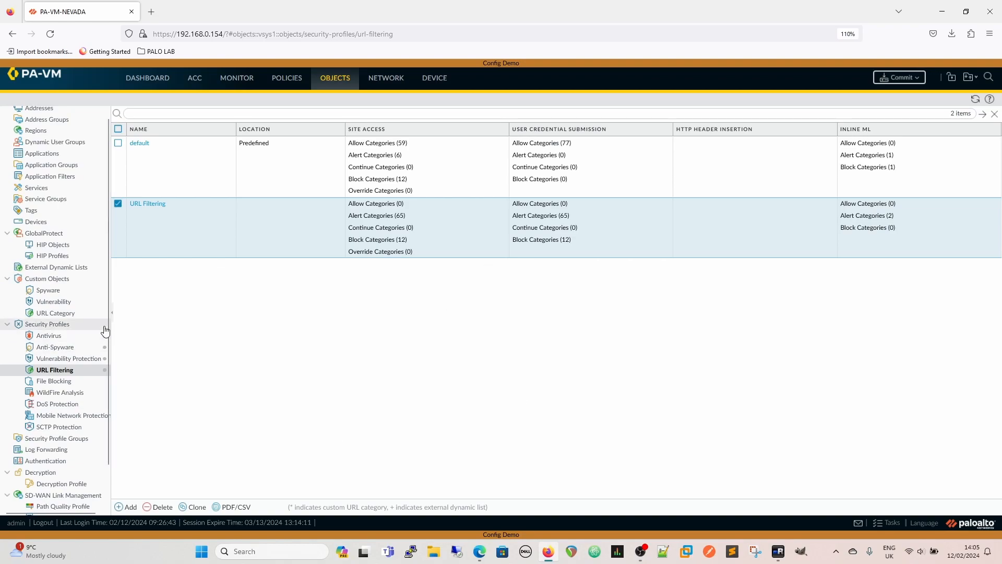
Create a custom URL category named Sample containing the site cisco.com/.
{"action": "left_click", "coordinate": [60, 312]}
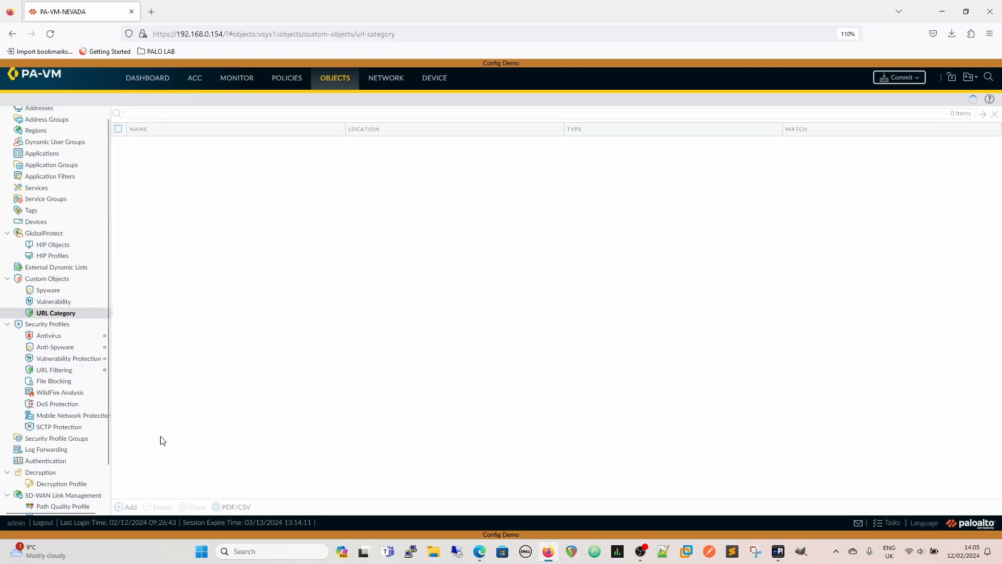
{"action": "left_click", "coordinate": [128, 508]}
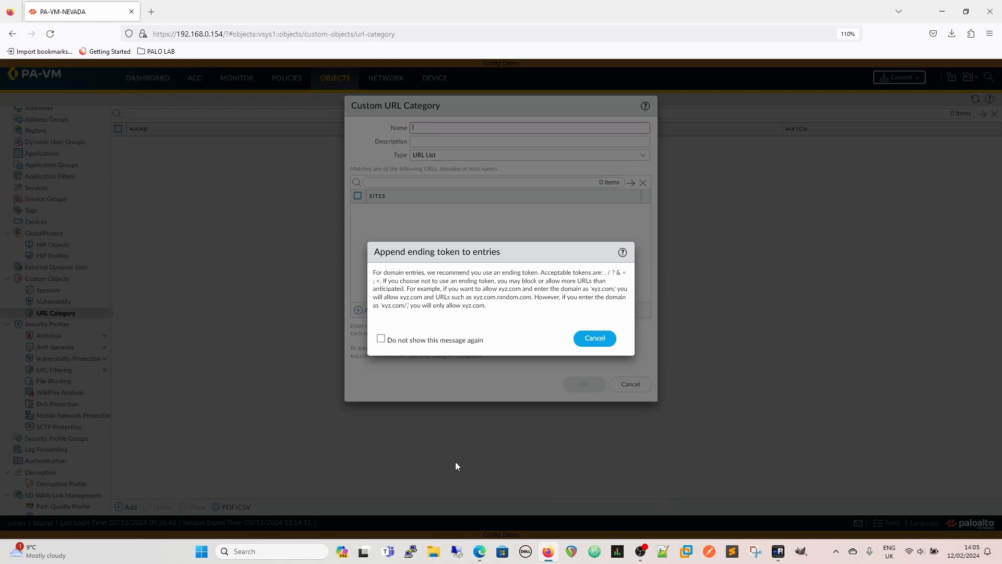
{"action": "left_click", "coordinate": [577, 342]}
{"action": "left_click", "coordinate": [364, 310]}
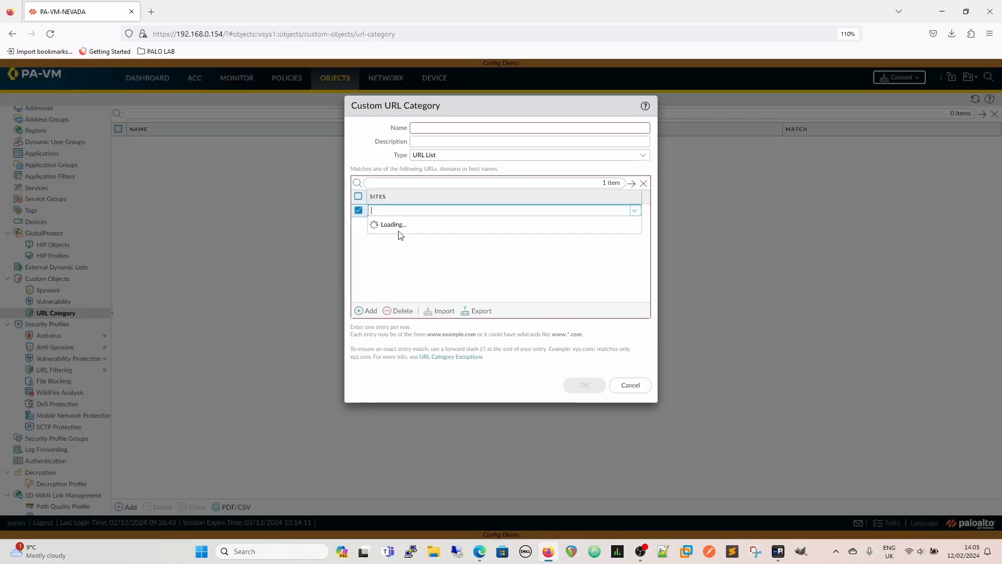
{"action": "type", "text": "cisco.com/"}
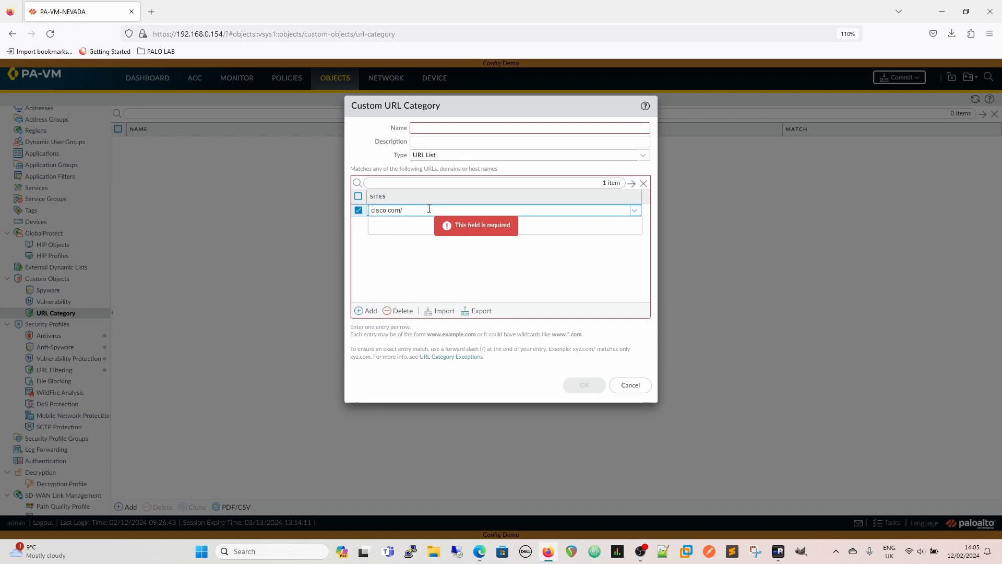
{"action": "left_click", "coordinate": [449, 125]}
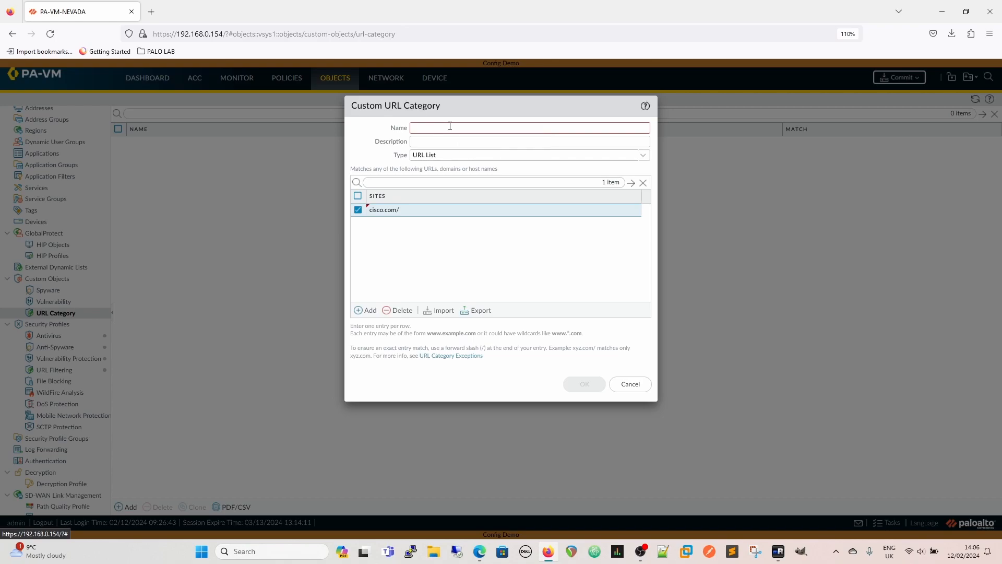
{"action": "type", "text": "Sample"}
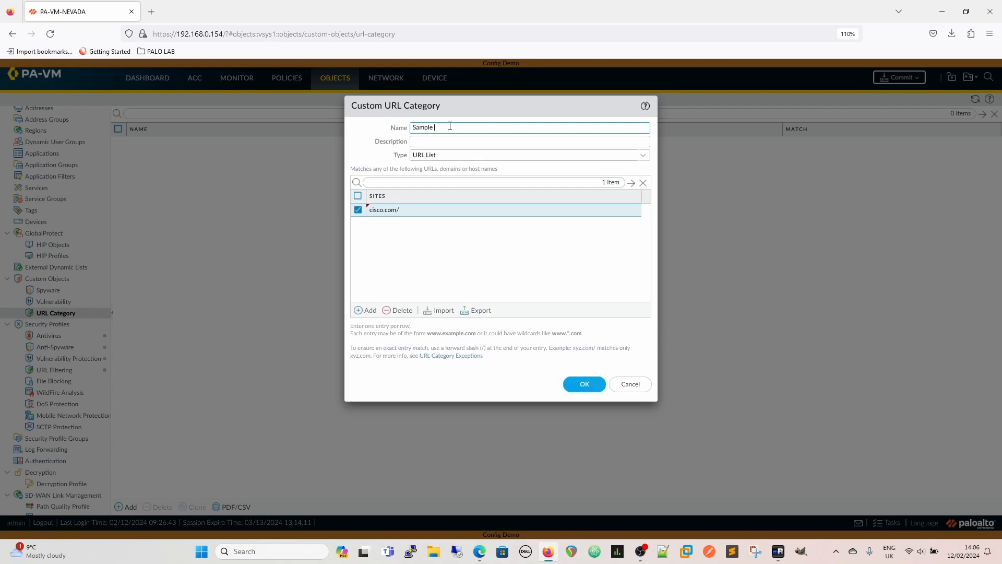
{"action": "left_click", "coordinate": [584, 383]}
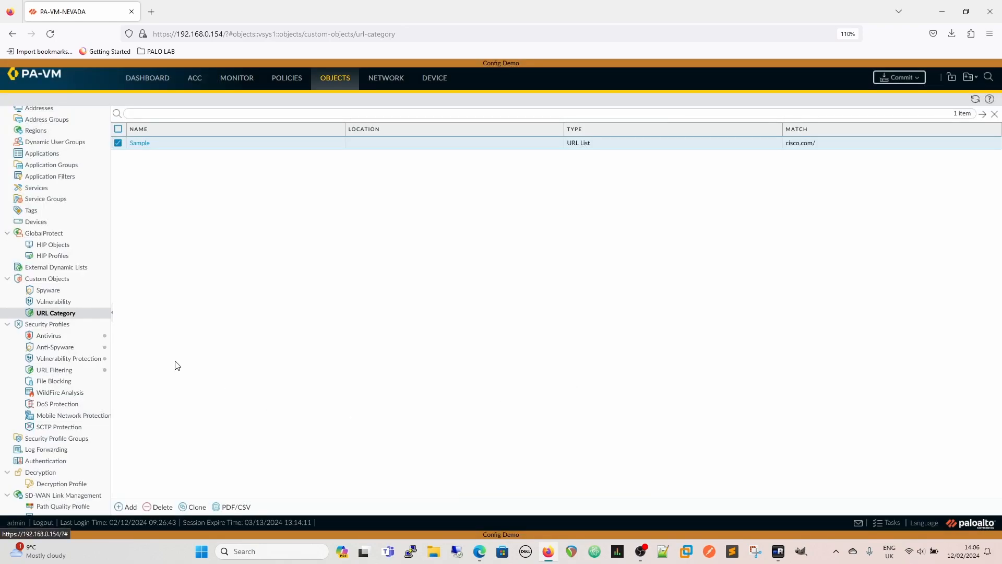
Reopen the URL Filtering security profile and try to set site access to alert for the custom Sample category.
{"action": "left_click", "coordinate": [58, 370]}
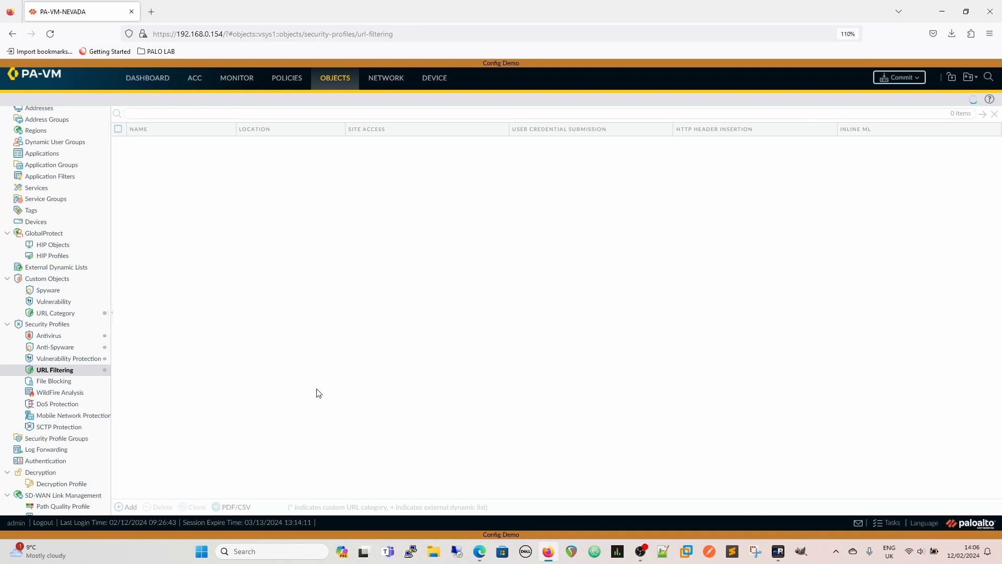
{"action": "left_click", "coordinate": [140, 205]}
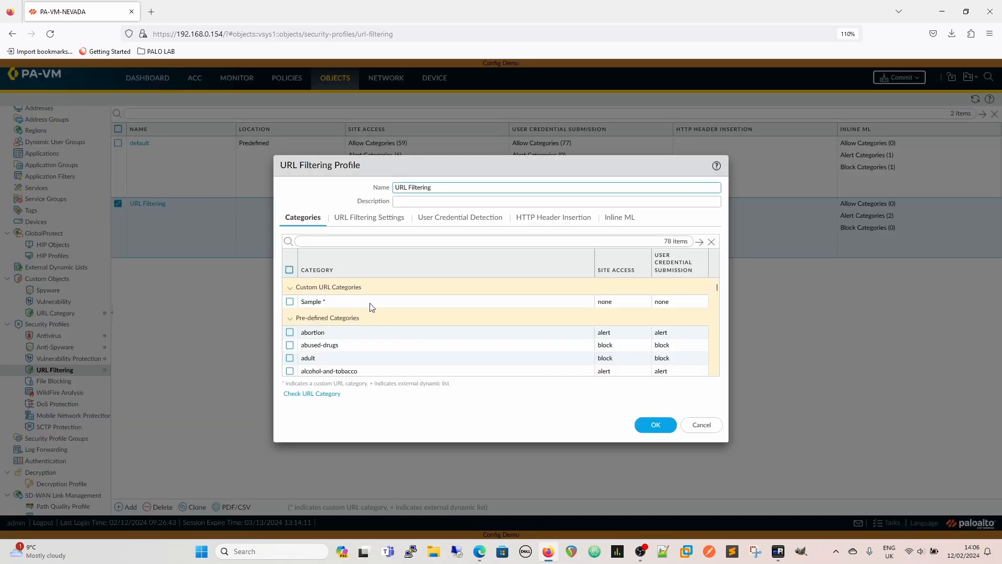
{"action": "left_click", "coordinate": [609, 306]}
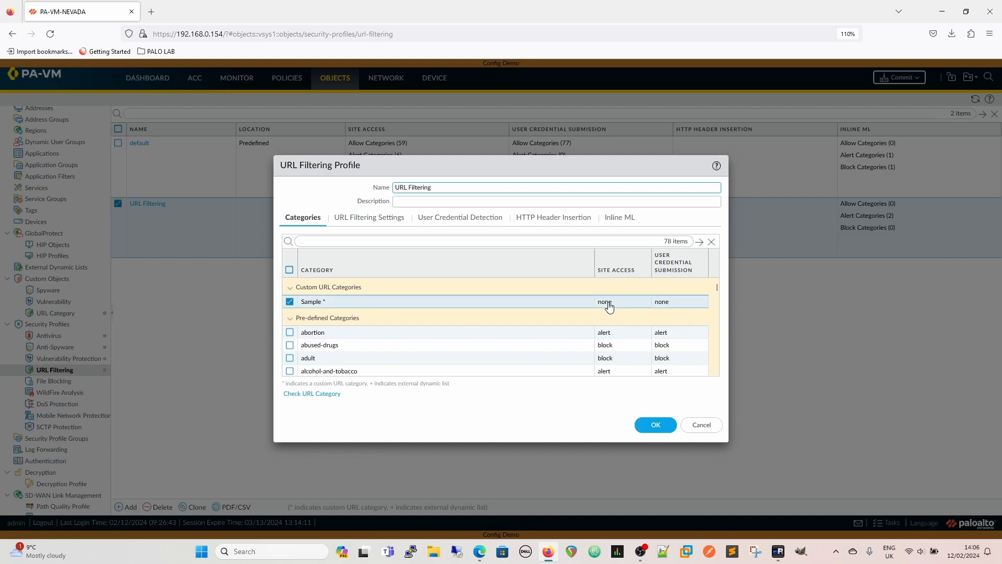
{"action": "left_click", "coordinate": [612, 317]}
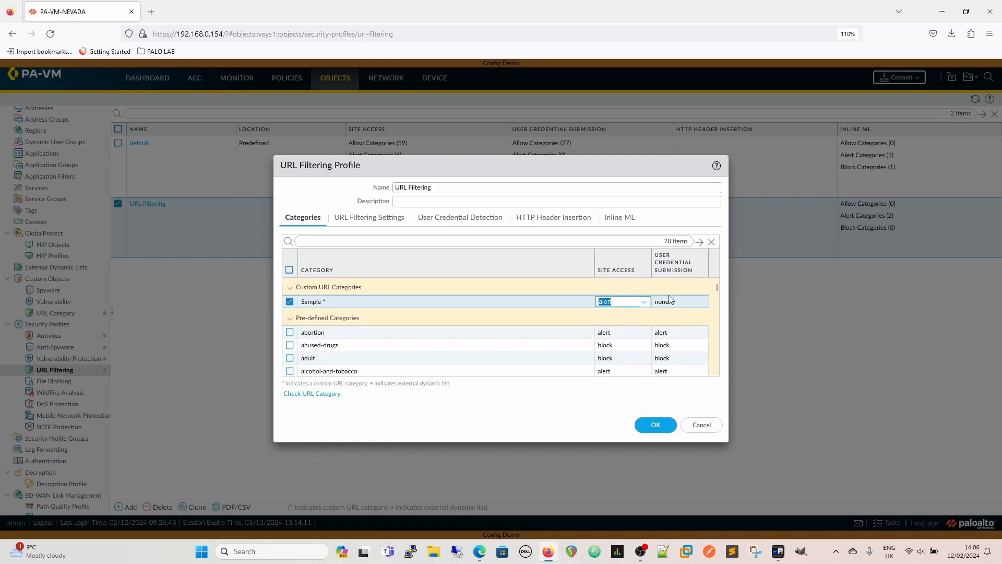
{"action": "left_click", "coordinate": [668, 292]}
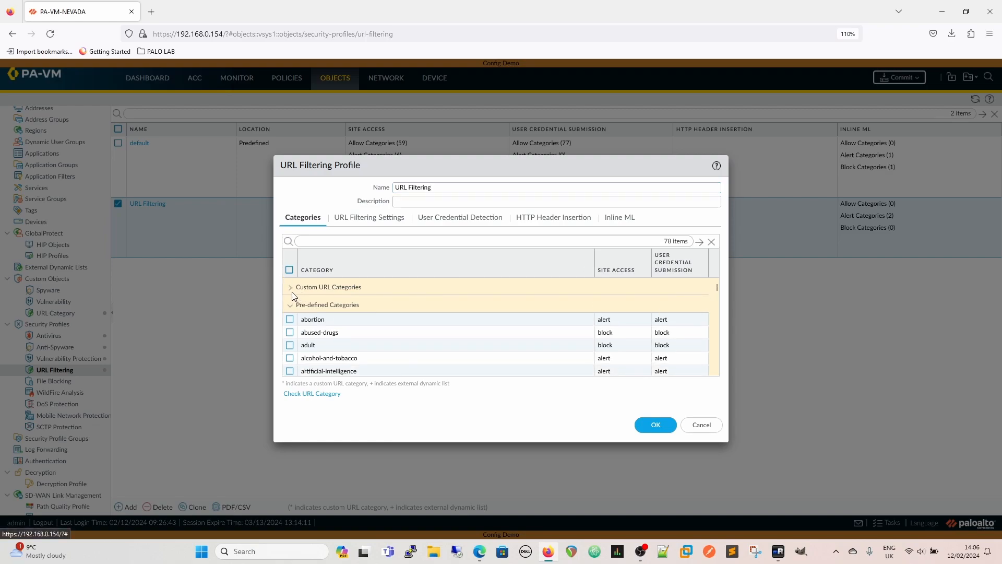
Set user credential submission to alert for the custom Sample category.
{"action": "left_click", "coordinate": [290, 287]}
{"action": "left_click", "coordinate": [664, 302]}
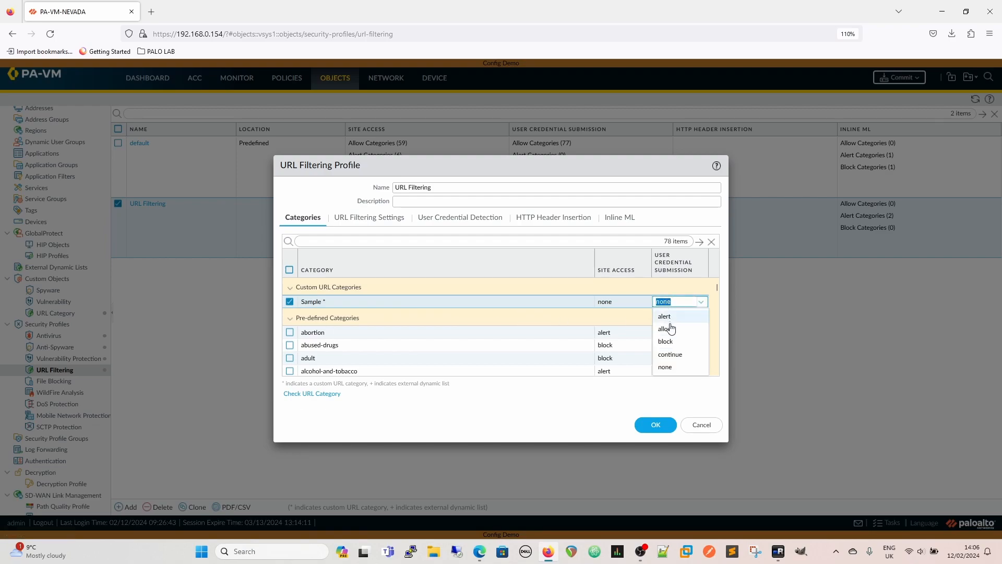
{"action": "left_click", "coordinate": [665, 317]}
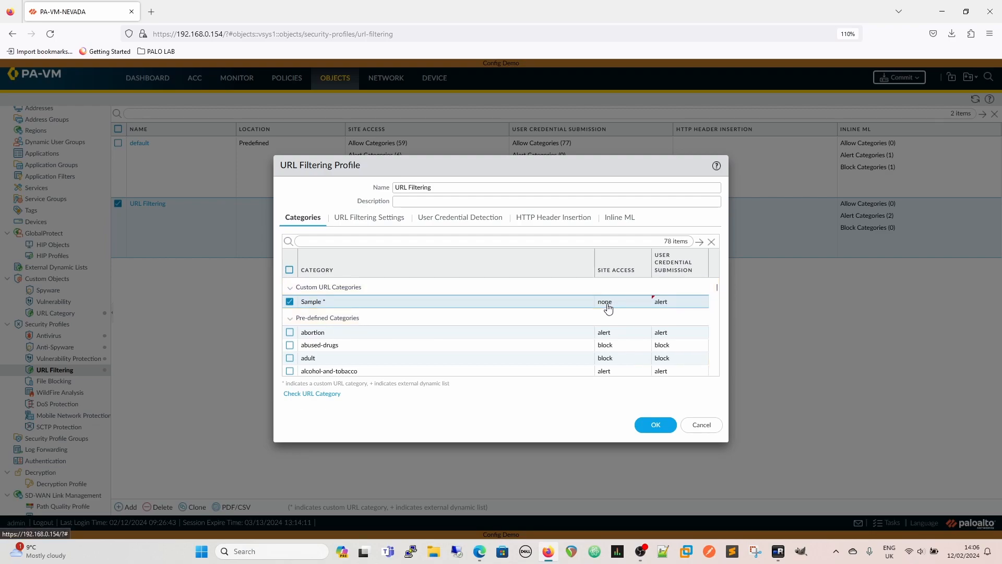
Try again to set the site access action of the custom Sample category to alert.
{"action": "left_click", "coordinate": [612, 306]}
{"action": "left_click", "coordinate": [609, 315]}
{"action": "left_click", "coordinate": [473, 287]}
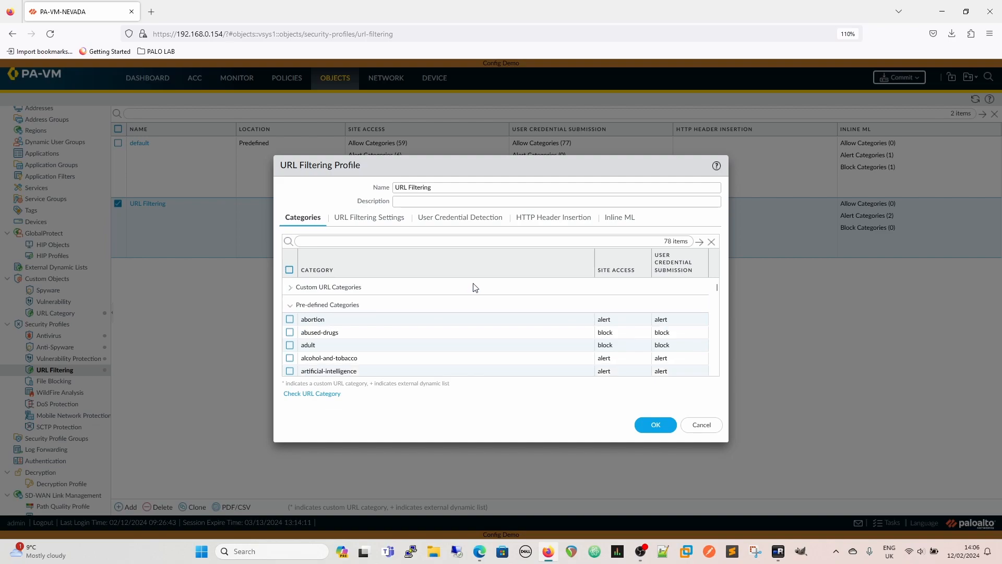
{"action": "left_click", "coordinate": [290, 287]}
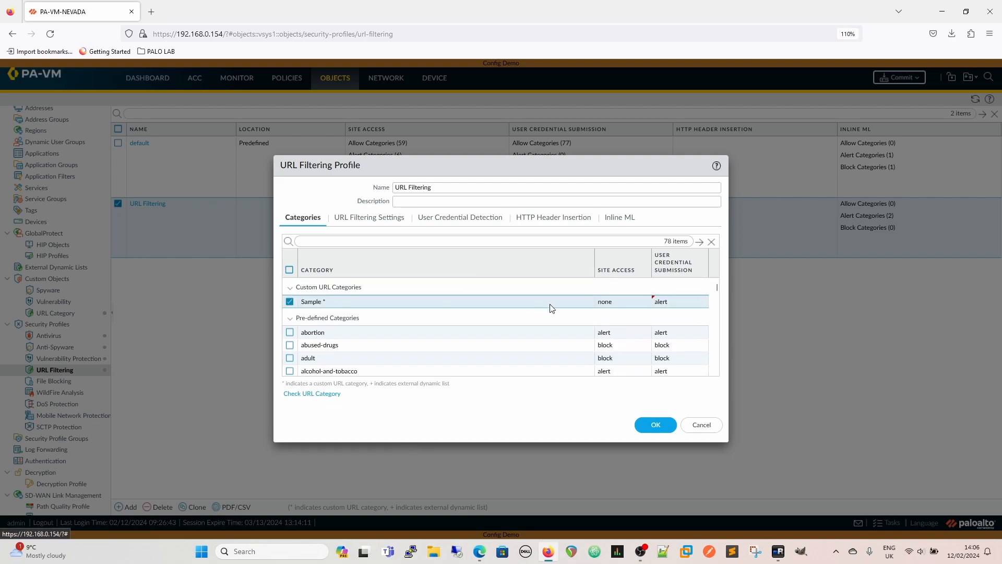
{"action": "left_click", "coordinate": [607, 304]}
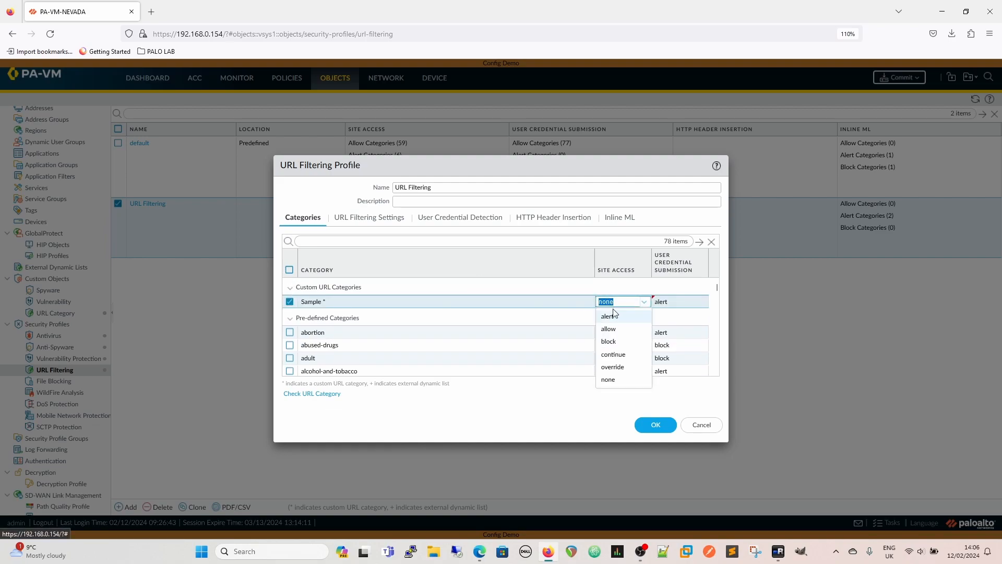
{"action": "left_click", "coordinate": [698, 321]}
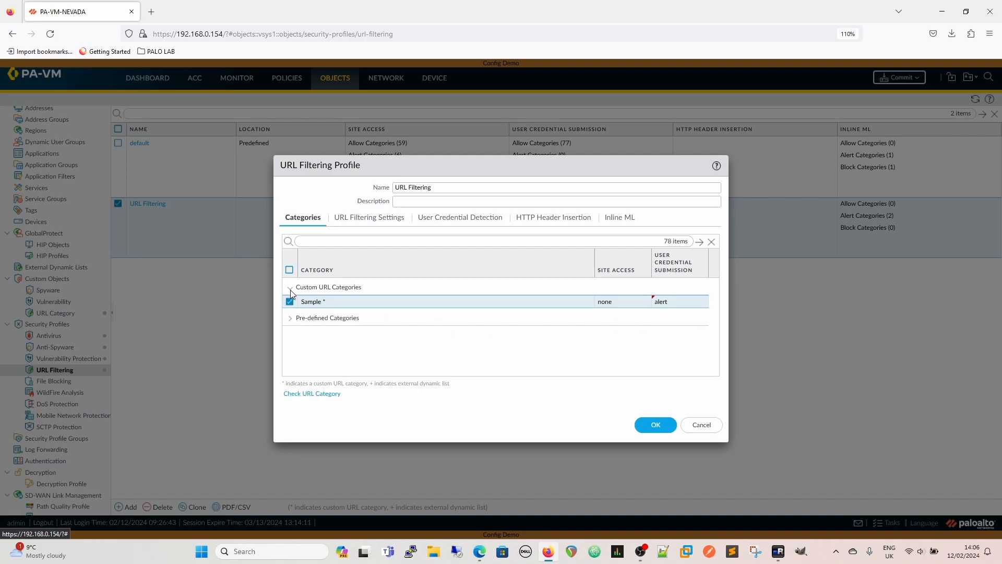
Set site access to alert for the custom Sample category and save the URL Filtering profile.
{"action": "left_click", "coordinate": [607, 304]}
{"action": "left_click", "coordinate": [609, 314]}
{"action": "left_click", "coordinate": [290, 317]}
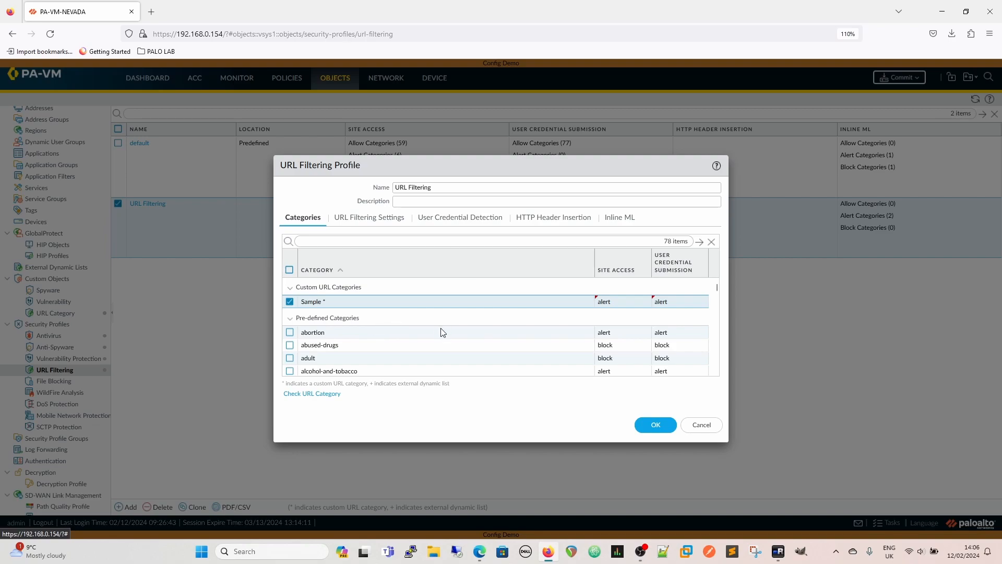
{"action": "left_click", "coordinate": [673, 424]}
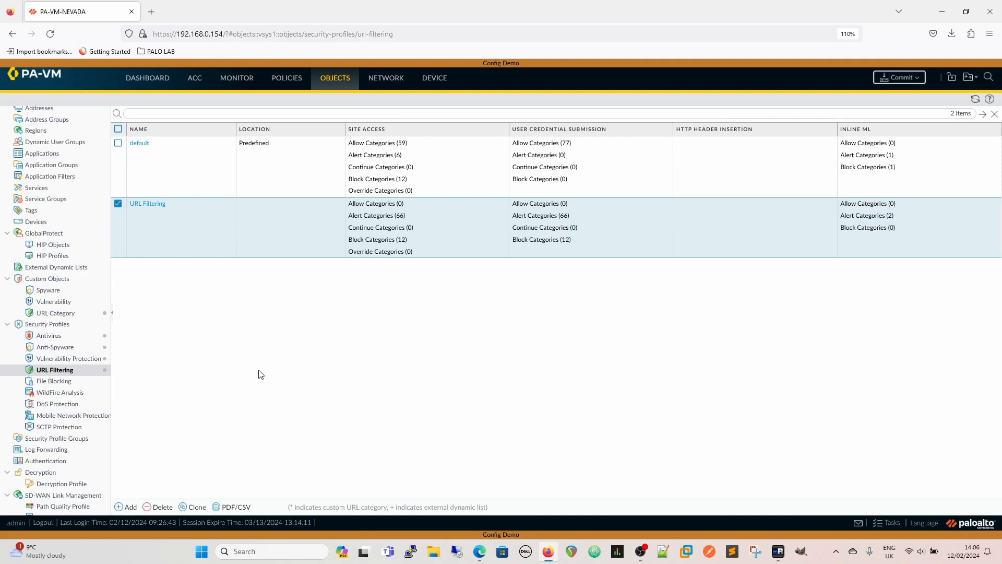
Examine the analysis rule in the default WildFire Analysis profile and close it without changes.
{"action": "left_click", "coordinate": [60, 392]}
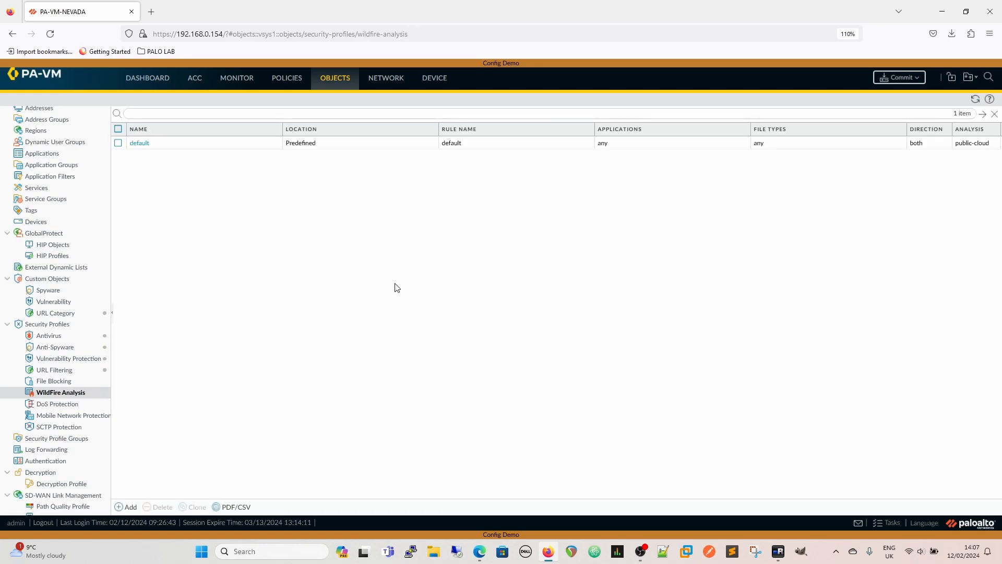
{"action": "left_click", "coordinate": [140, 144]}
{"action": "left_click", "coordinate": [633, 269]}
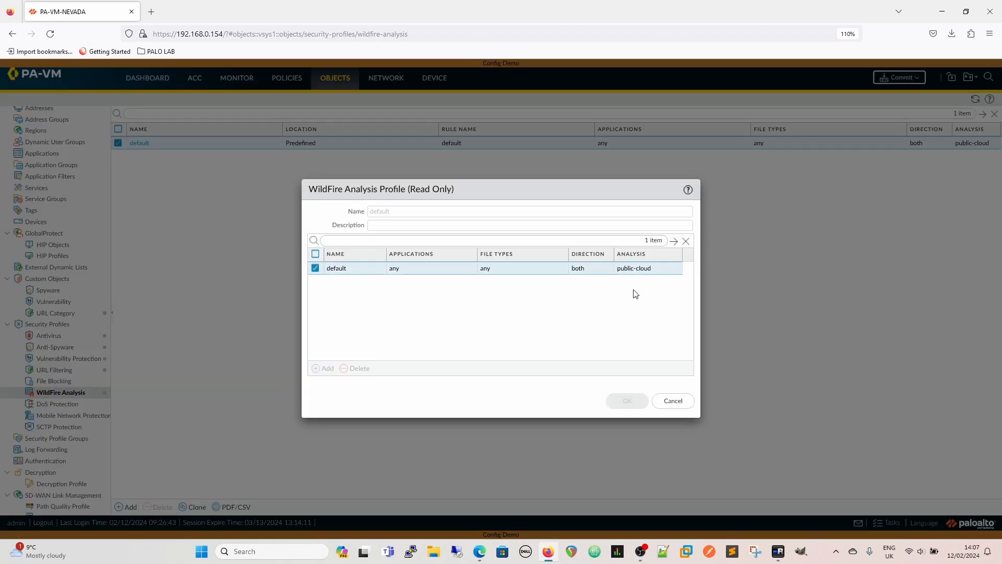
{"action": "left_click", "coordinate": [674, 401]}
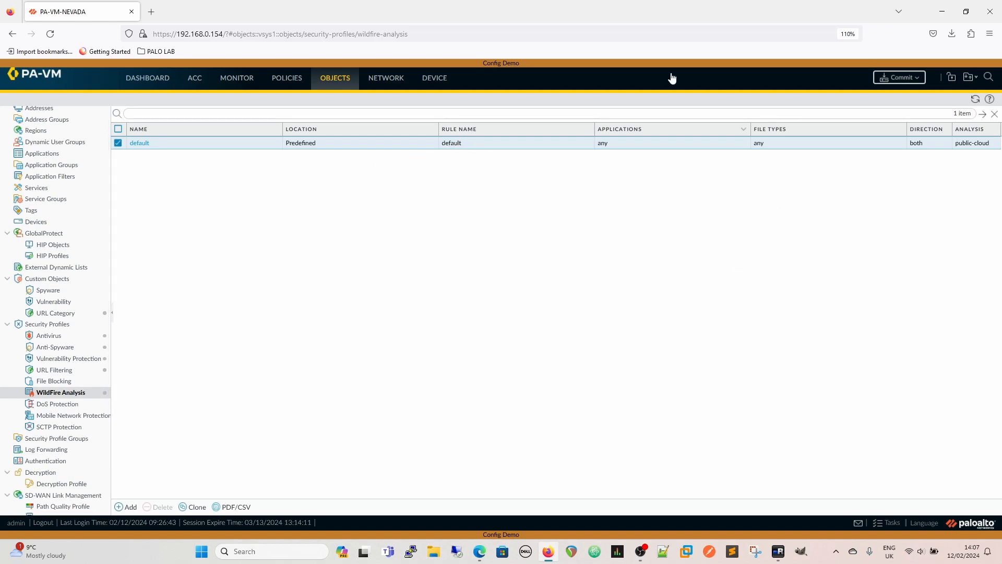
Start a new security profile group and name it Default Group.
{"action": "left_click", "coordinate": [50, 441]}
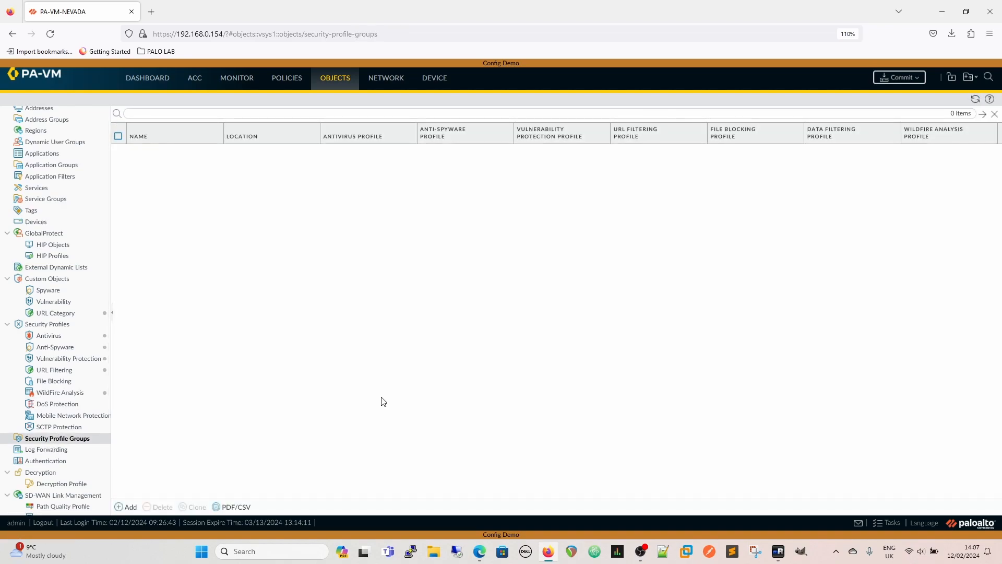
{"action": "left_click", "coordinate": [119, 508]}
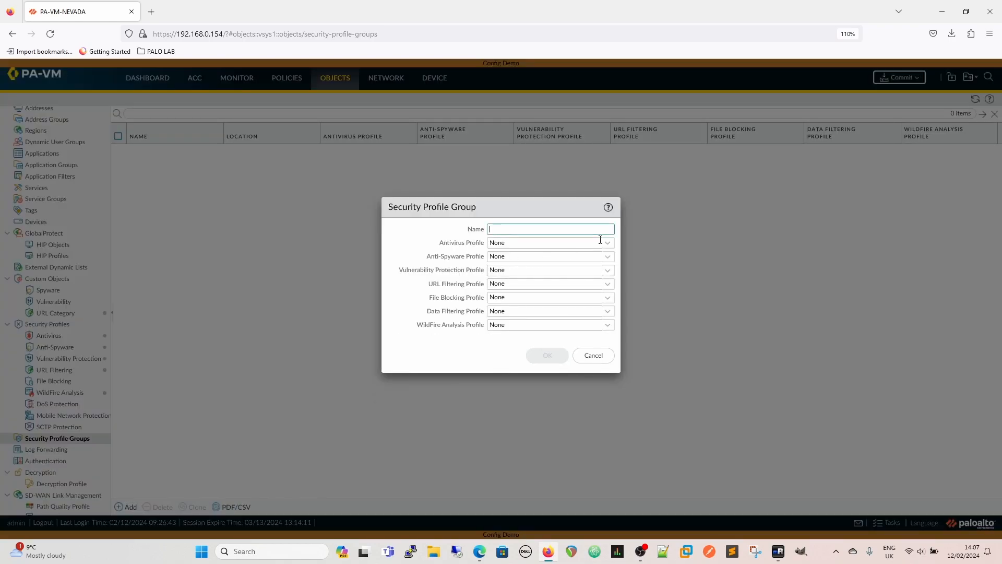
{"action": "left_click", "coordinate": [573, 229]}
{"action": "type", "text": "D"}
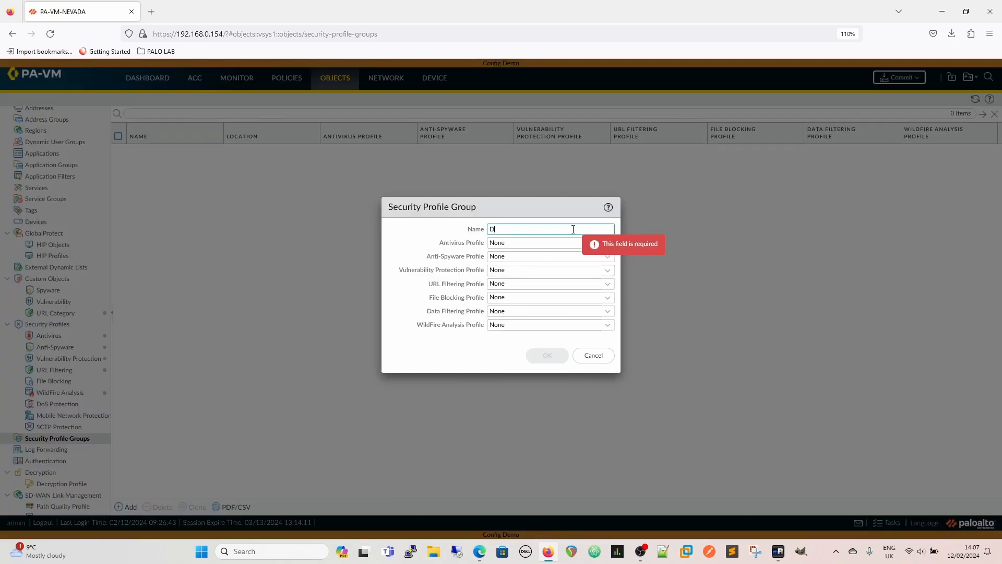
{"action": "type", "text": "ea"}
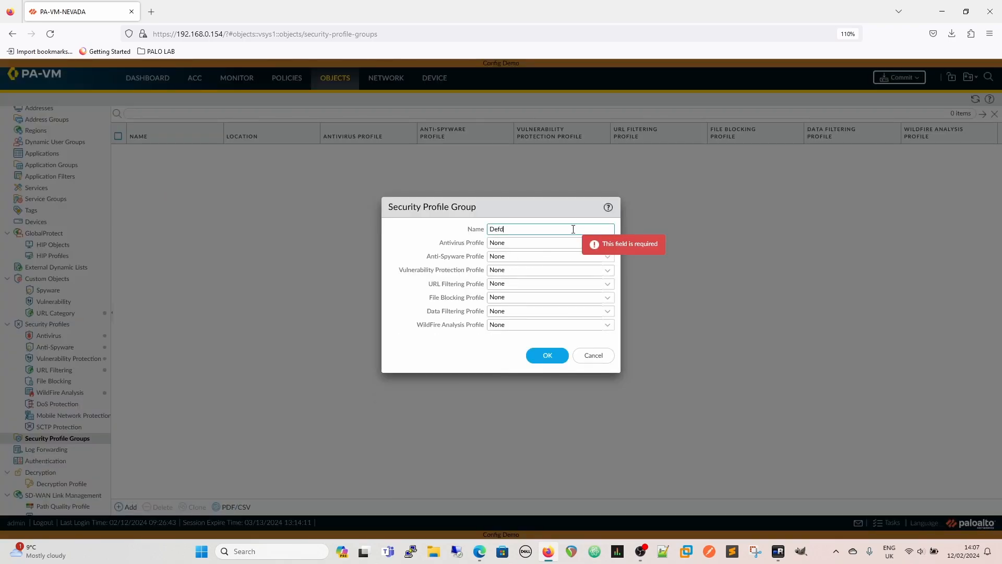
{"action": "type", "text": "ault Group"}
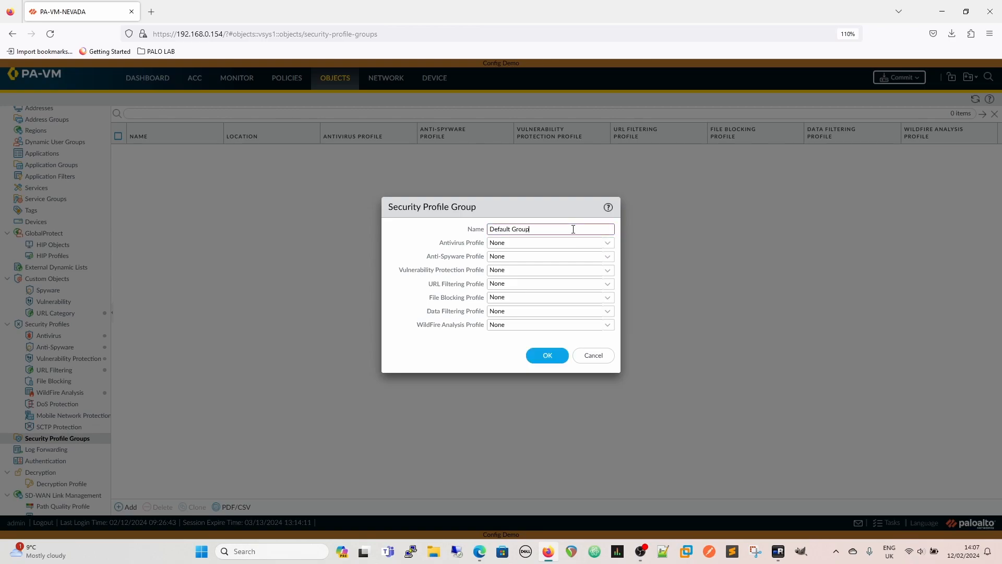
Assign the Anit-virus antivirus, Anti-Spyware anti-spyware and Vulnerability vulnerability protection profiles to the new security profile group.
{"action": "left_click", "coordinate": [607, 244]}
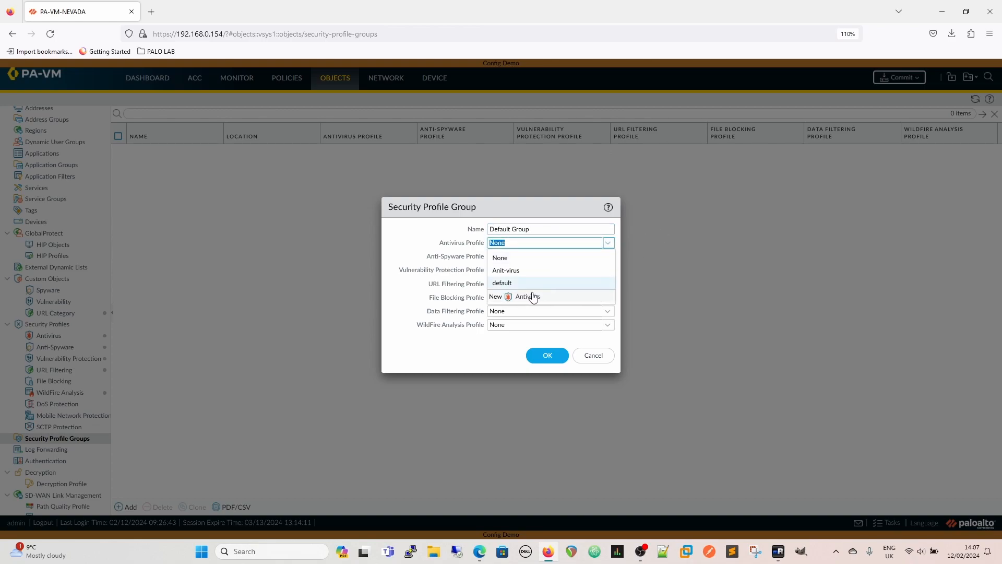
{"action": "left_click", "coordinate": [522, 270]}
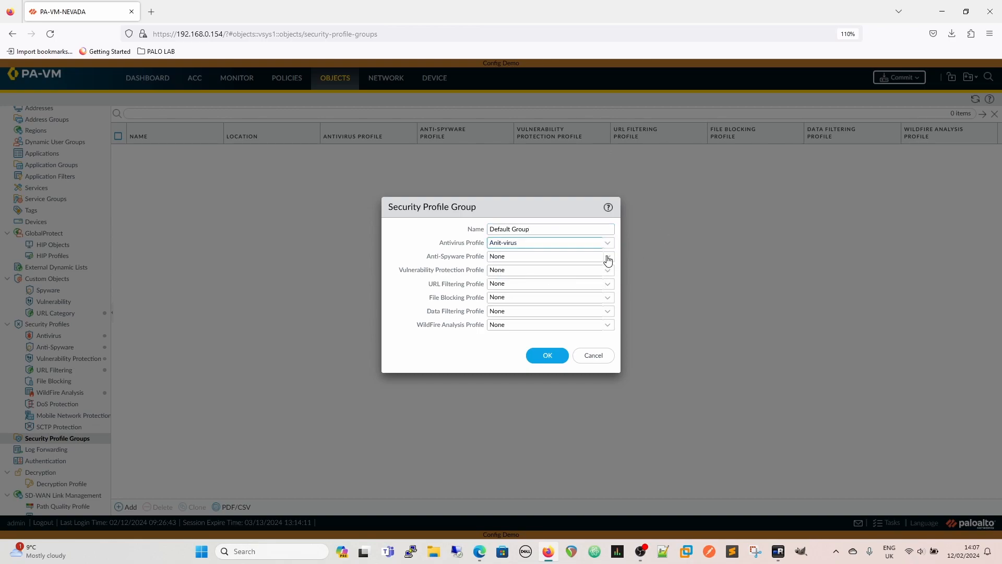
{"action": "left_click", "coordinate": [608, 260]}
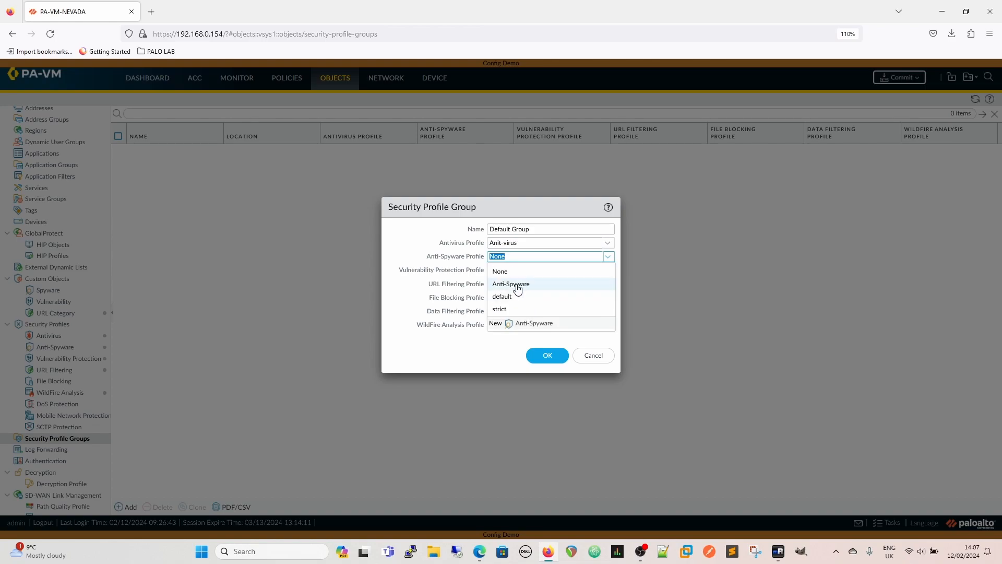
{"action": "left_click", "coordinate": [517, 285]}
{"action": "left_click", "coordinate": [608, 271]}
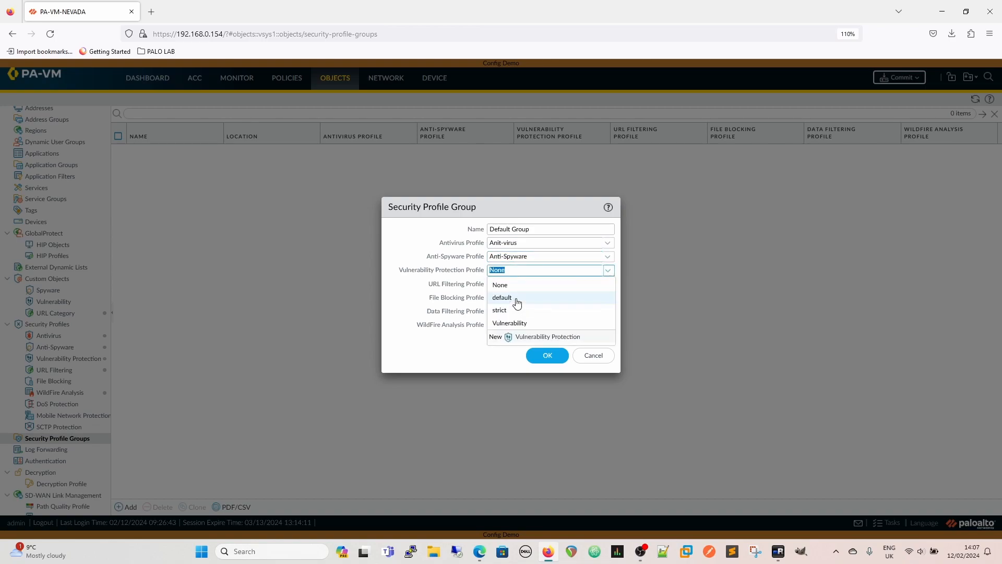
{"action": "left_click", "coordinate": [513, 321]}
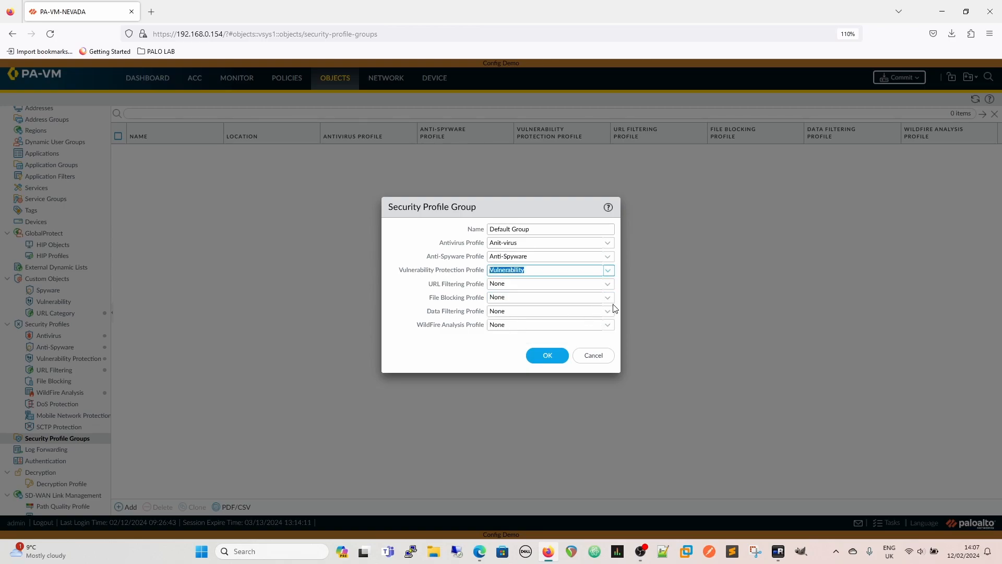
Add the URL Filtering profile and the default WildFire Analysis profile to the group and save it.
{"action": "left_click", "coordinate": [608, 284]}
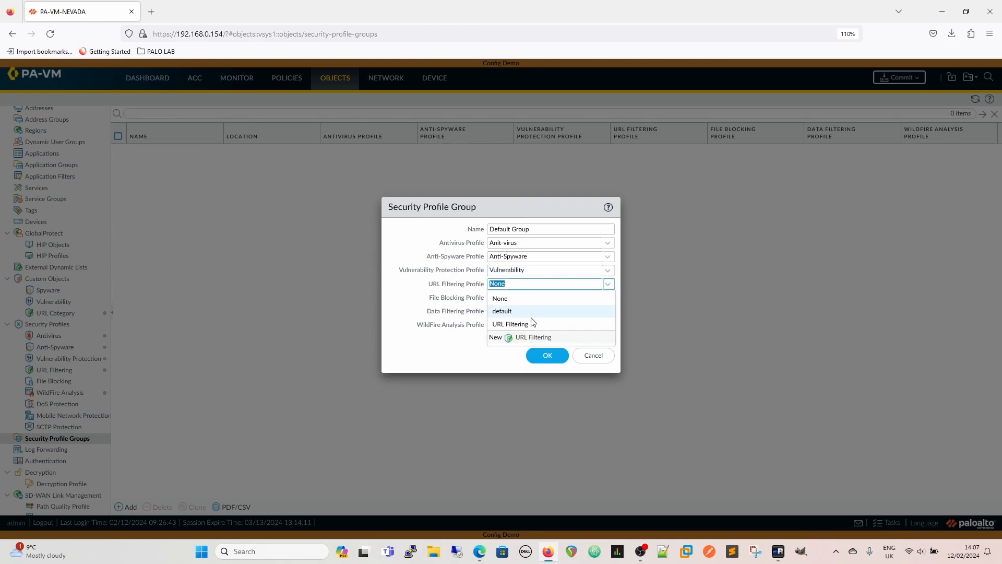
{"action": "left_click", "coordinate": [519, 324]}
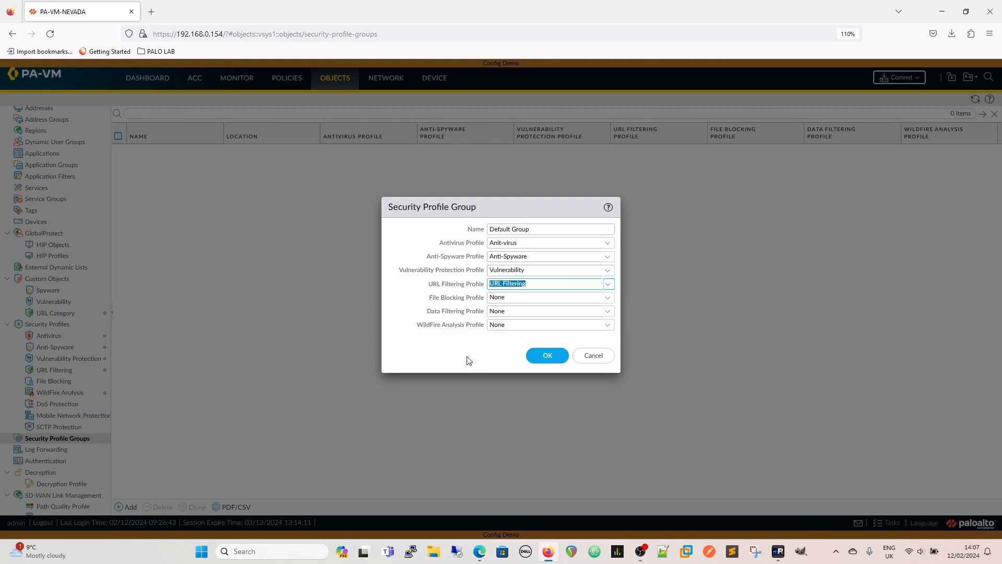
{"action": "left_click", "coordinate": [607, 325]}
{"action": "left_click", "coordinate": [509, 353]}
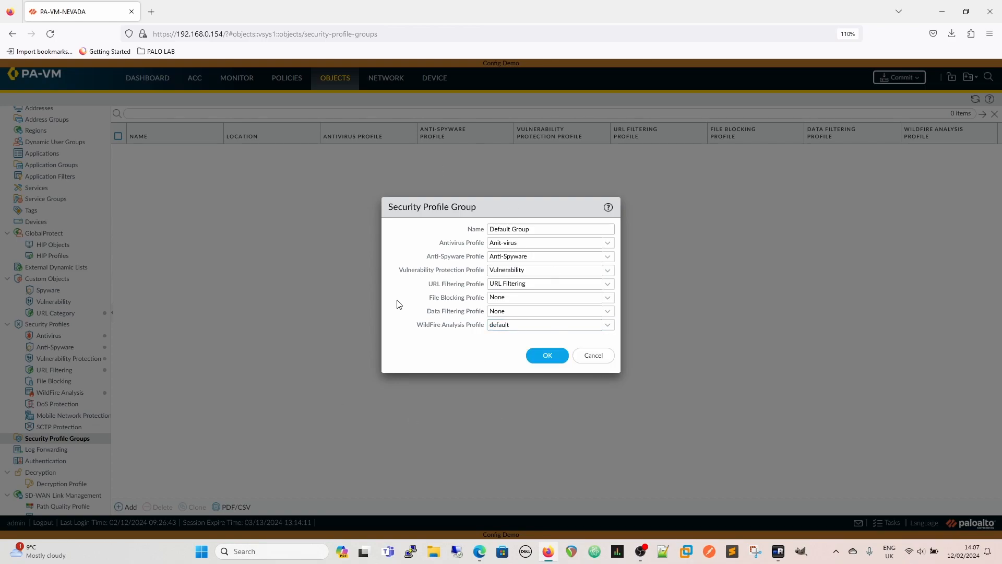
{"action": "left_click", "coordinate": [549, 355]}
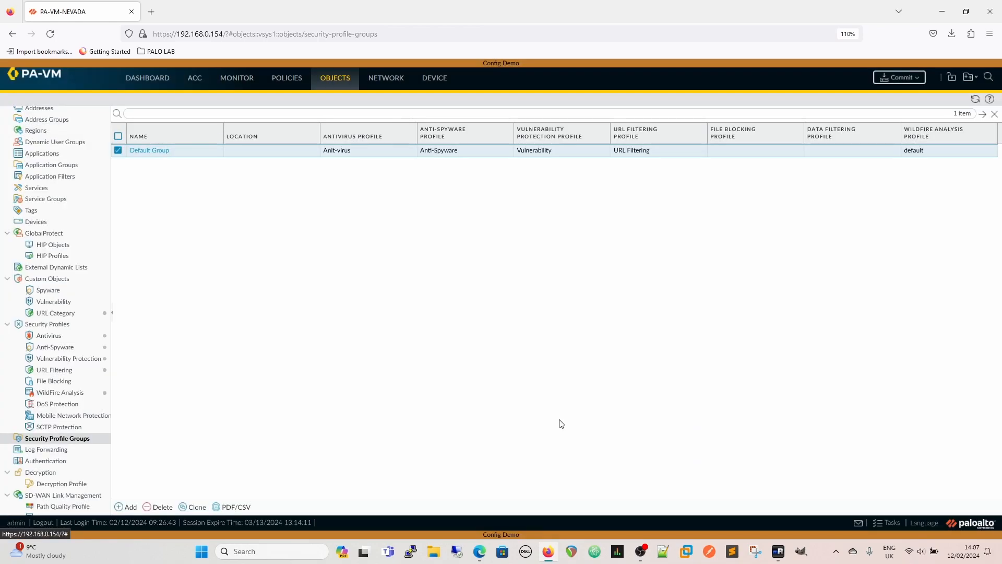
Review the antivirus security profiles and their decoder actions.
{"action": "left_click", "coordinate": [49, 336]}
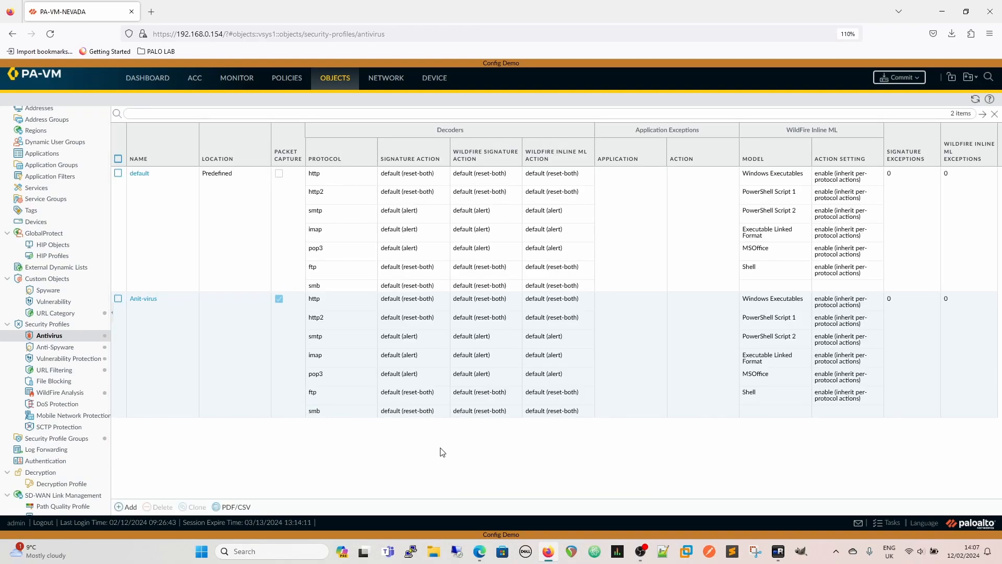
Apply the Default Group security profile group to the Lan to Internet security policy rule.
{"action": "left_click", "coordinate": [288, 83]}
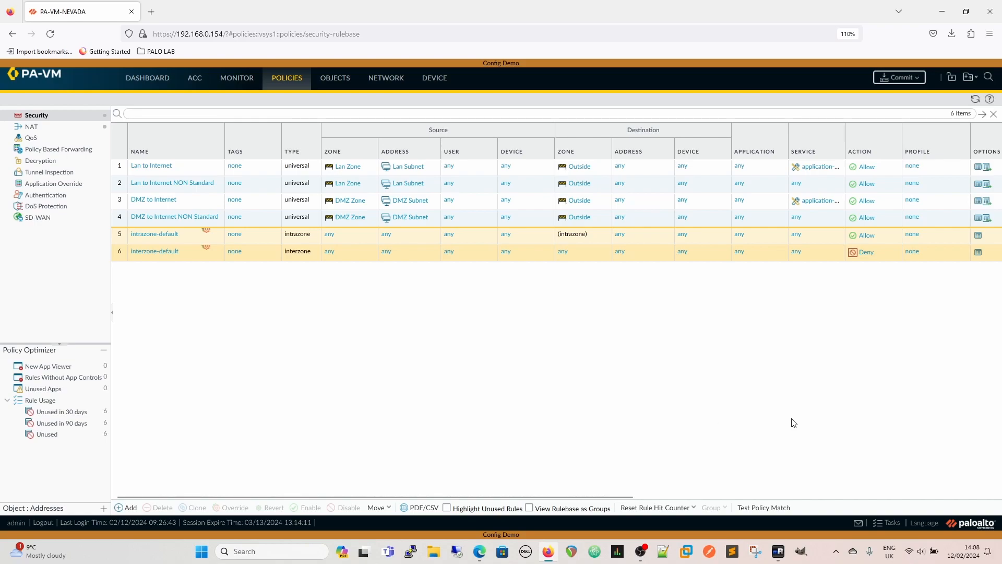
{"action": "left_click", "coordinate": [912, 165]}
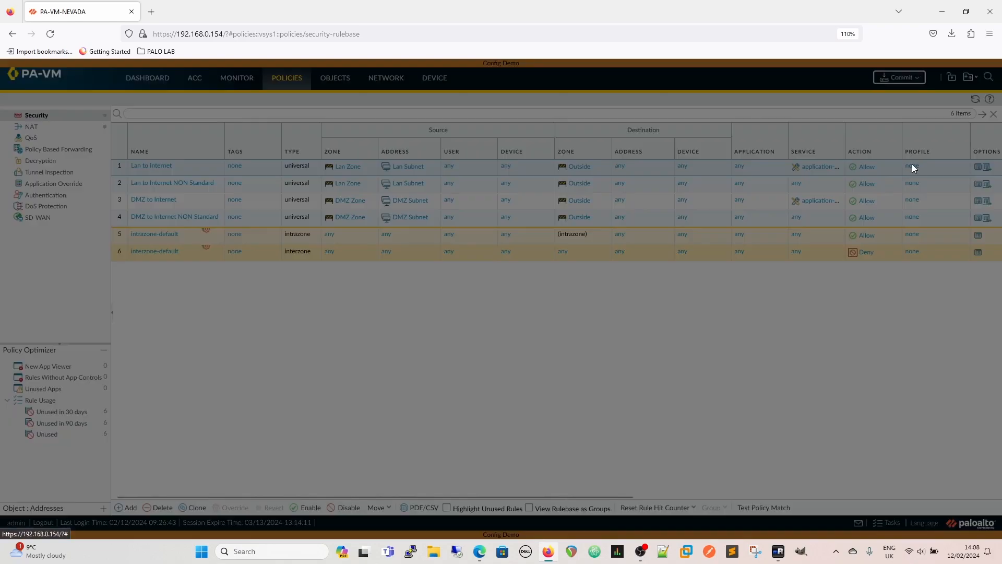
{"action": "left_click", "coordinate": [601, 290]}
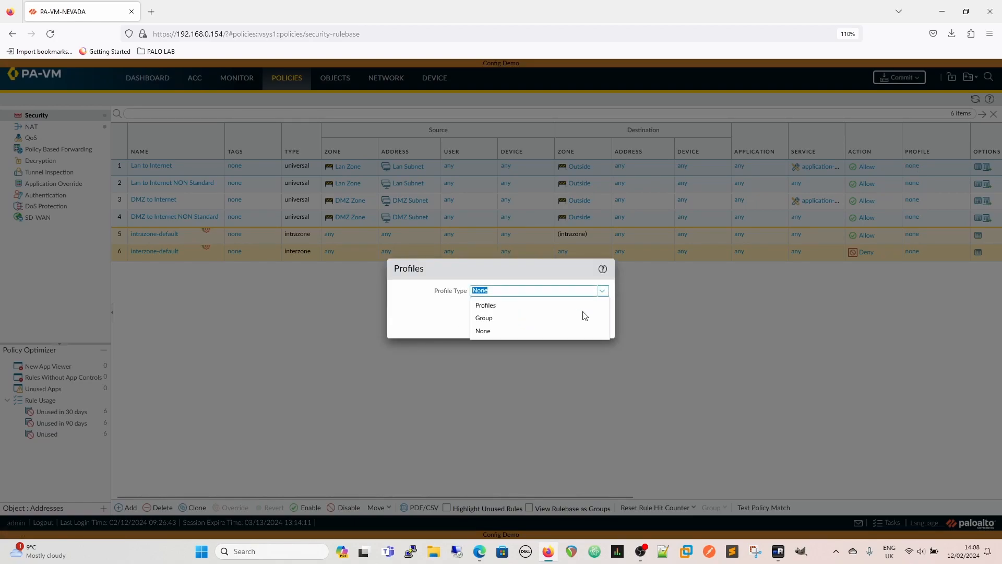
{"action": "left_click", "coordinate": [507, 319]}
{"action": "left_click", "coordinate": [602, 304]}
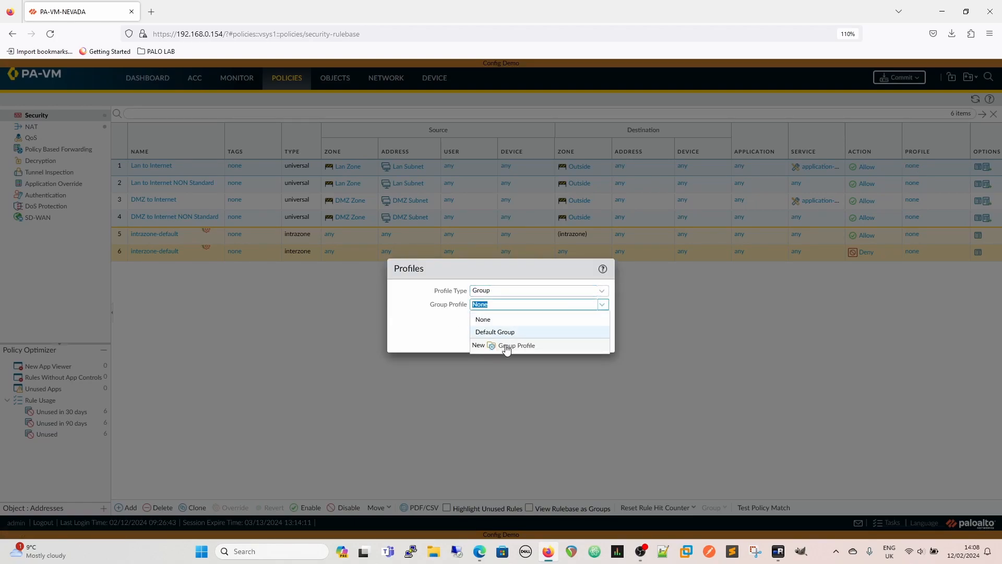
{"action": "left_click", "coordinate": [504, 338]}
{"action": "left_click", "coordinate": [539, 337]}
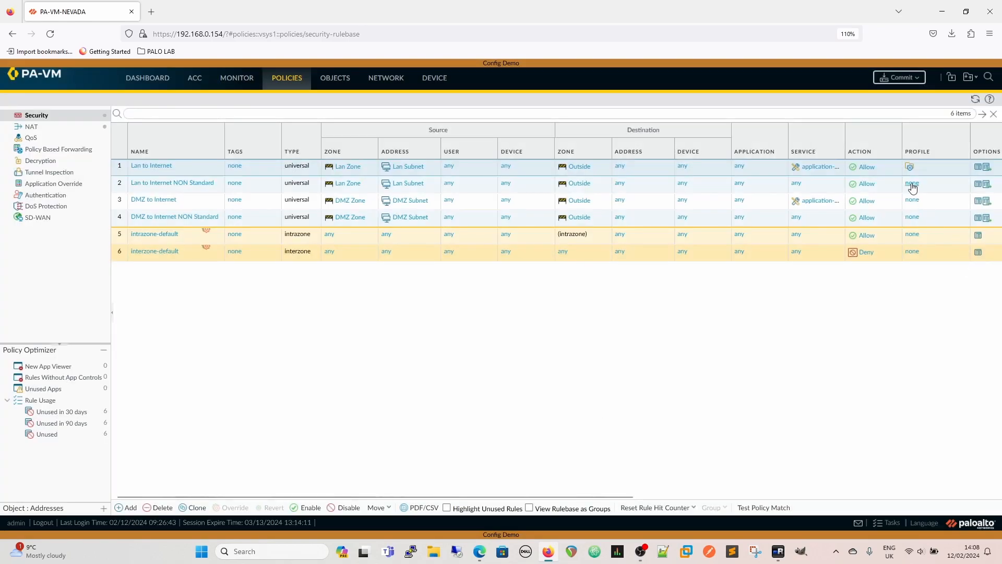
Apply the Default Group security profile group to the Lan to Internet NON Standard security policy rule.
{"action": "left_click", "coordinate": [911, 184]}
{"action": "left_click", "coordinate": [601, 290]}
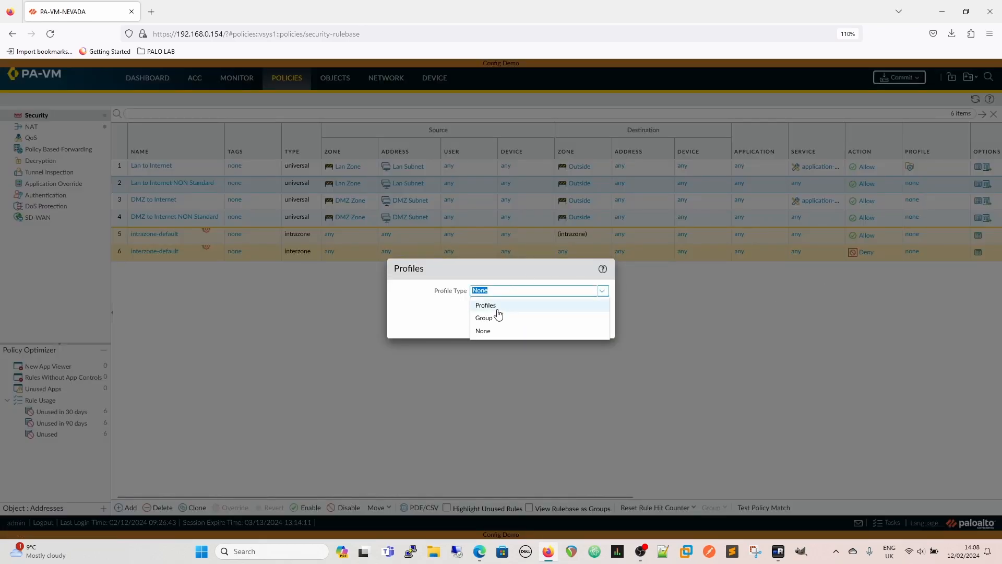
{"action": "left_click", "coordinate": [486, 305]}
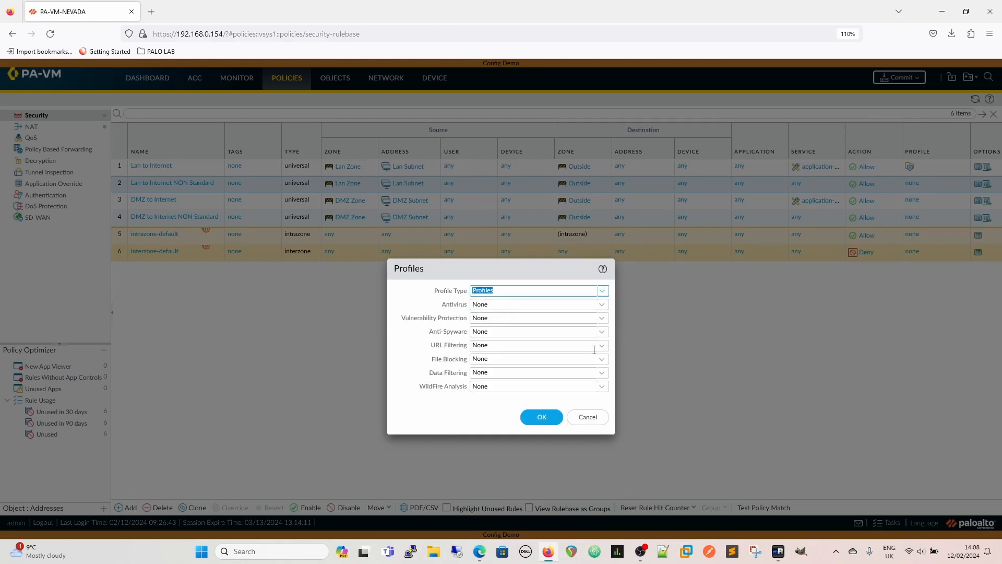
{"action": "left_click", "coordinate": [600, 295]}
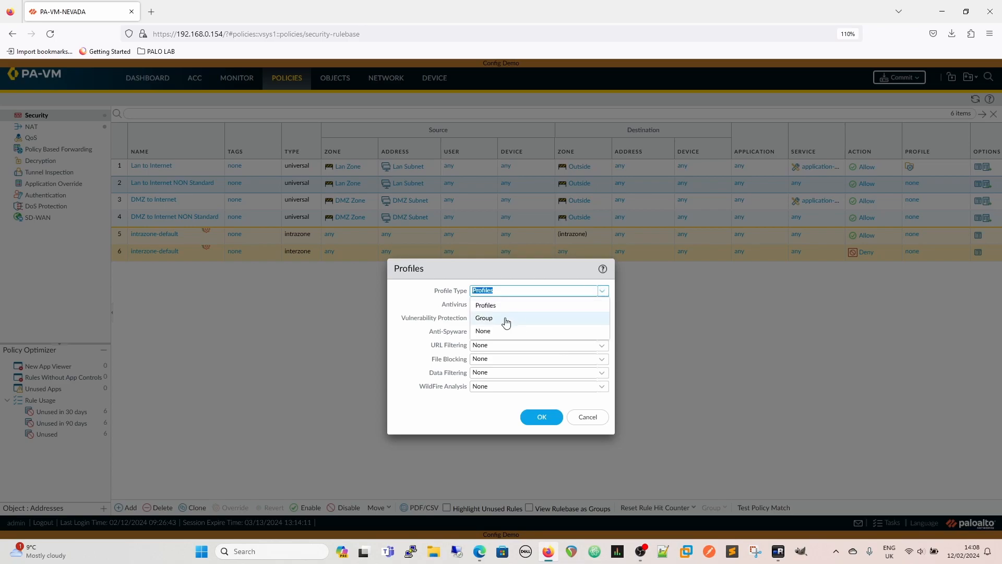
{"action": "left_click", "coordinate": [505, 318]}
{"action": "left_click", "coordinate": [602, 304]}
{"action": "left_click", "coordinate": [511, 329]}
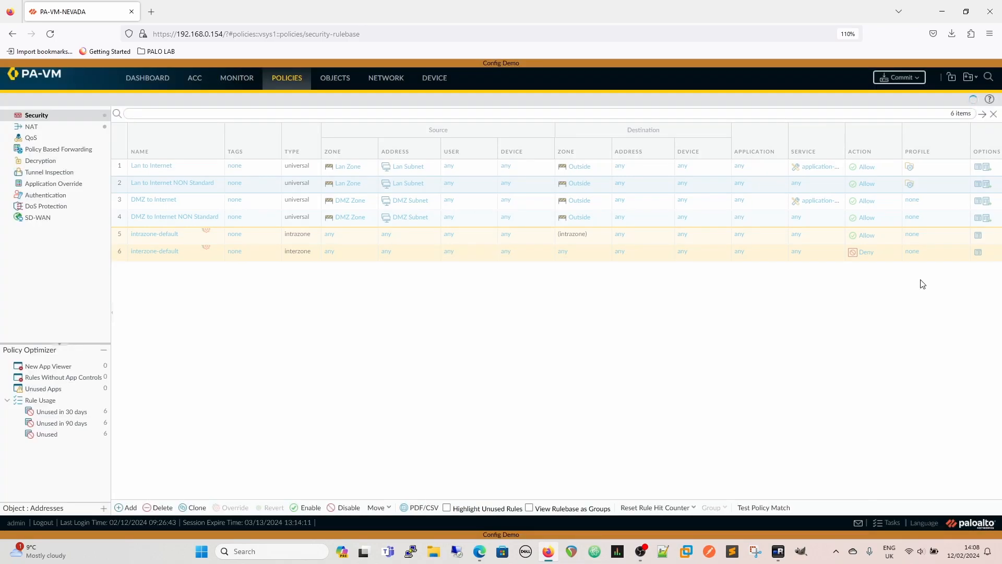
Apply the Default Group security profile group to the DMZ to Internet security policy rule.
{"action": "left_click", "coordinate": [912, 202]}
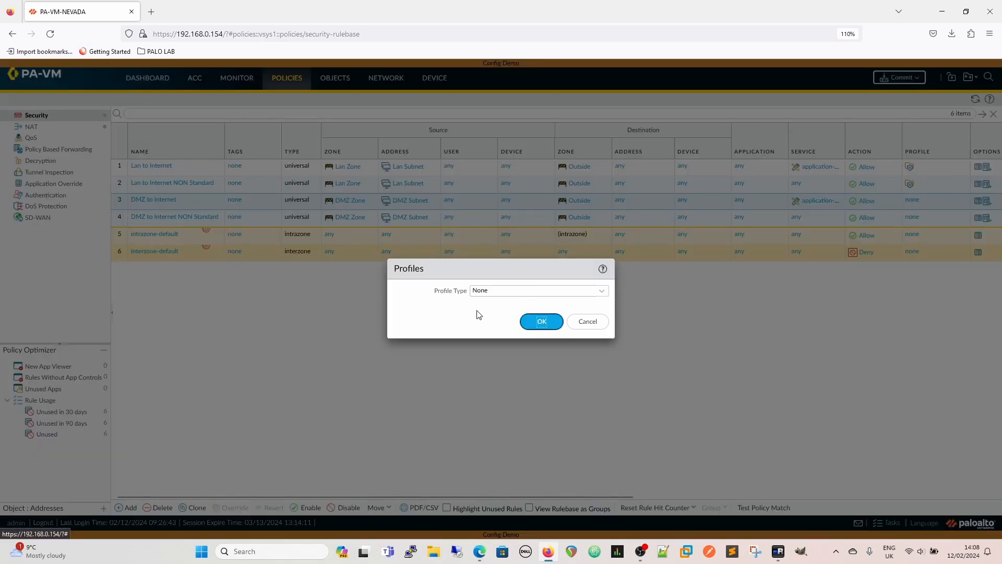
{"action": "left_click", "coordinate": [603, 290]}
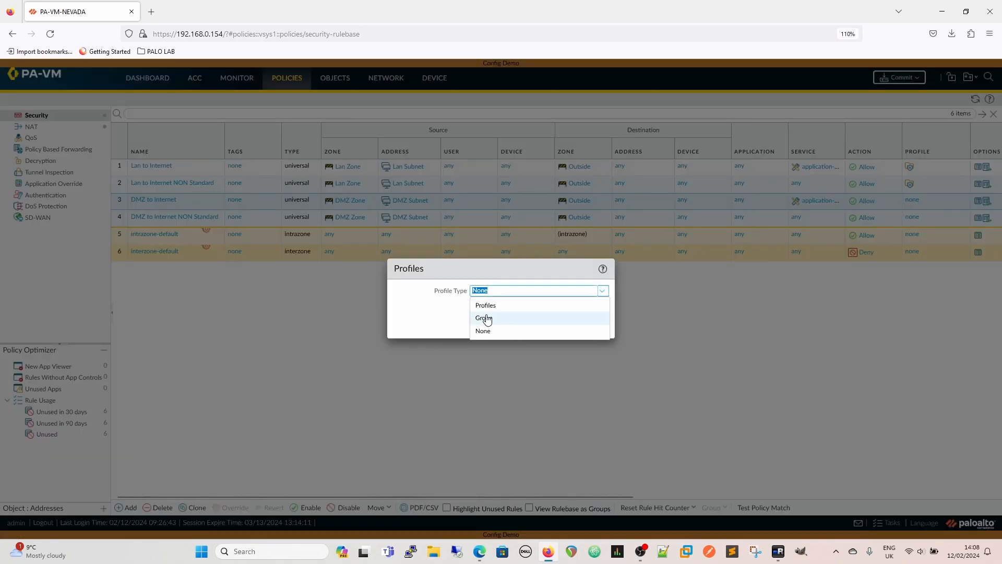
{"action": "left_click", "coordinate": [500, 319]}
{"action": "left_click", "coordinate": [603, 304]}
{"action": "left_click", "coordinate": [502, 333]}
{"action": "left_click", "coordinate": [540, 337]}
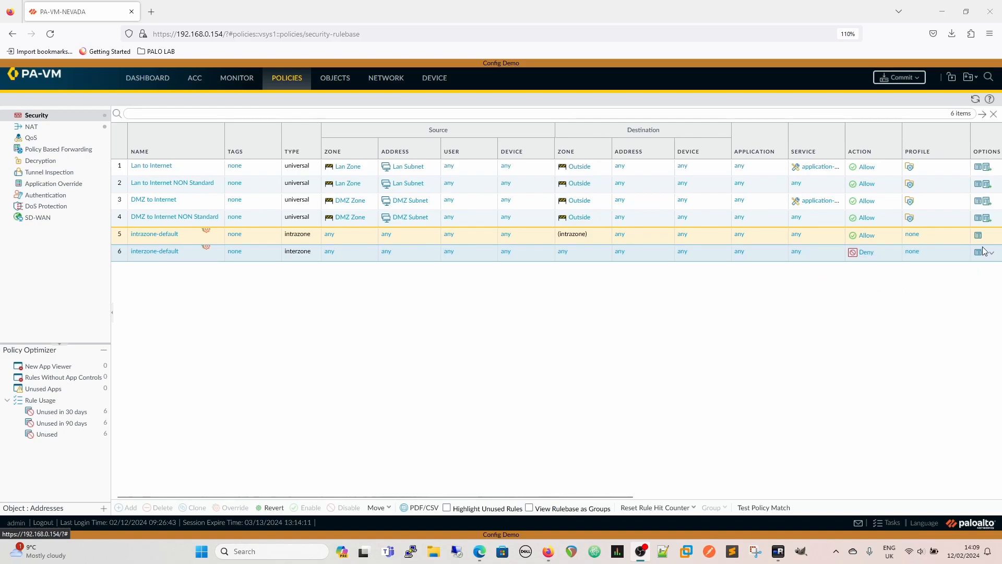
Set log forwarding to default in the actions of the intrazone-default security policy rule.
{"action": "left_click", "coordinate": [162, 235]}
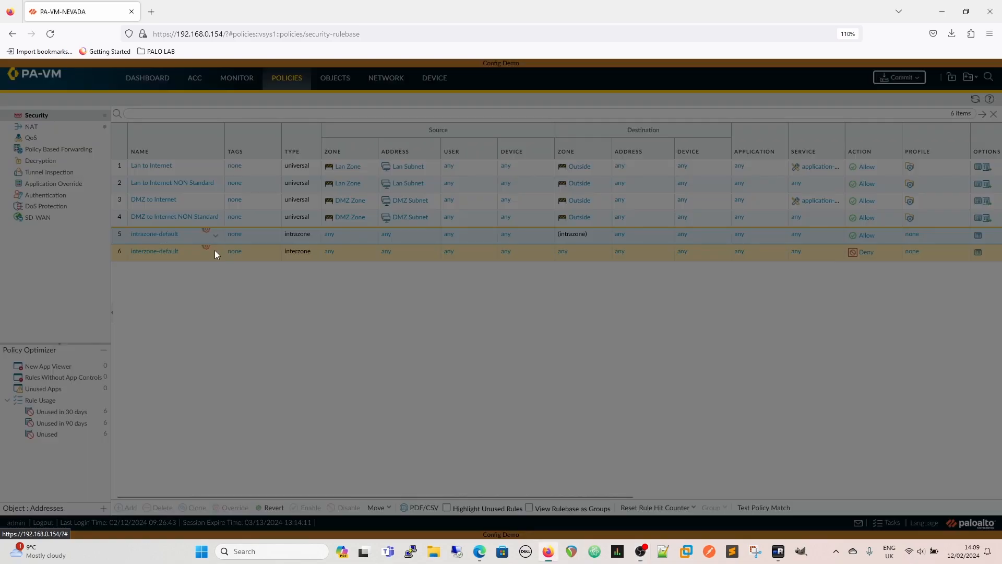
{"action": "left_click", "coordinate": [258, 224]}
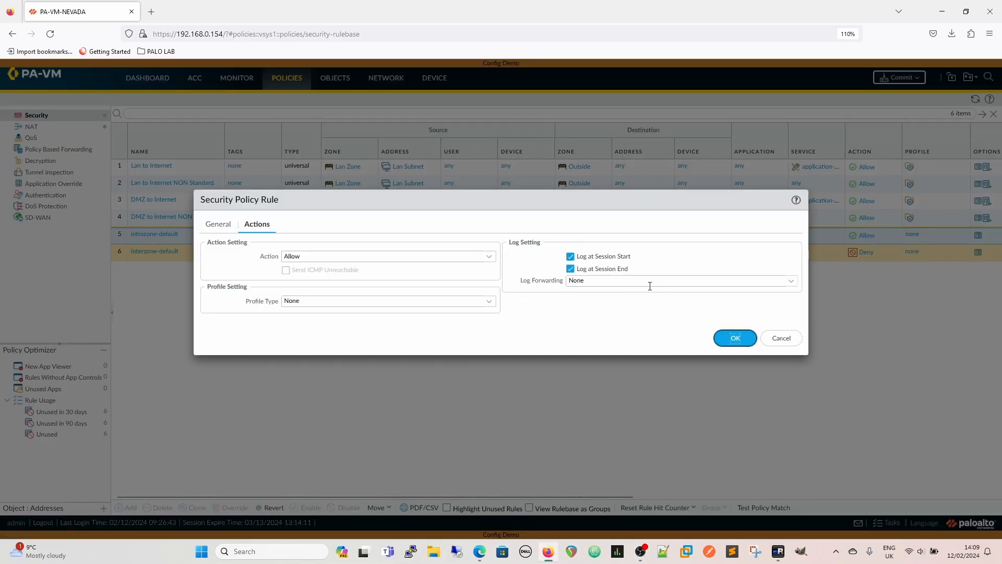
{"action": "left_click", "coordinate": [791, 280]}
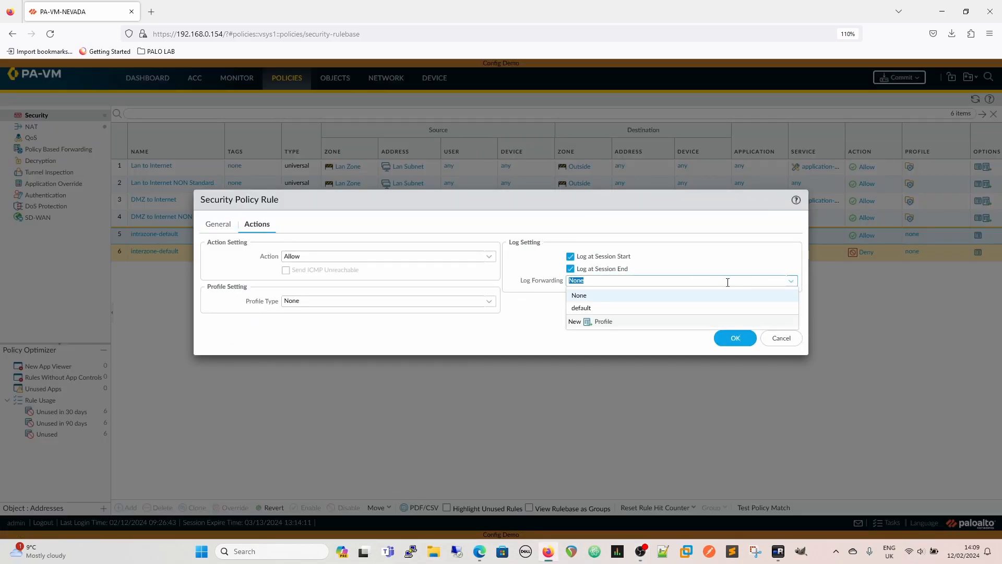
{"action": "left_click", "coordinate": [604, 308]}
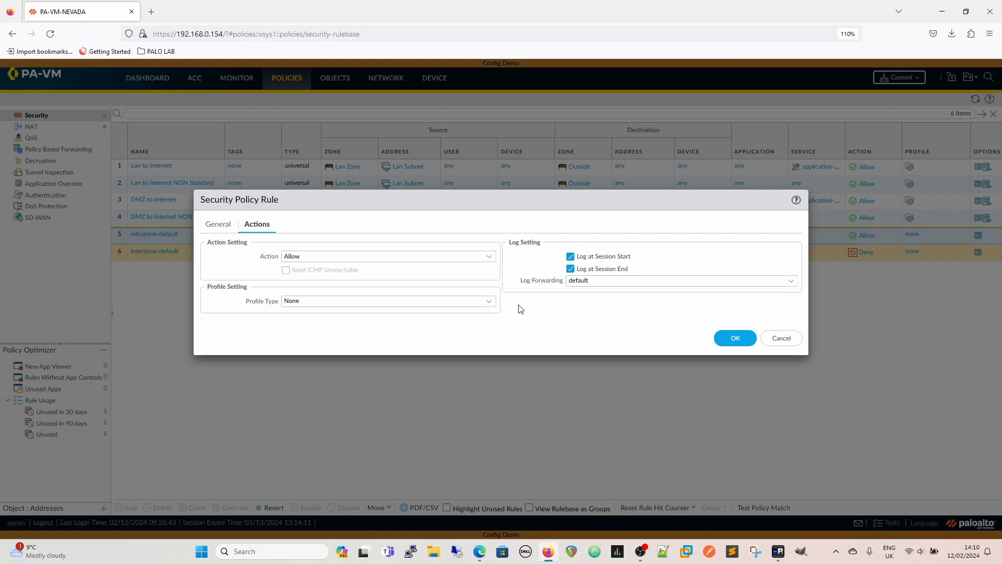
Set the intrazone-default rule's profile type to Profiles, with Anit-virus for Antivirus and Vulnerability for Vulnerability Protection.
{"action": "left_click", "coordinate": [493, 301]}
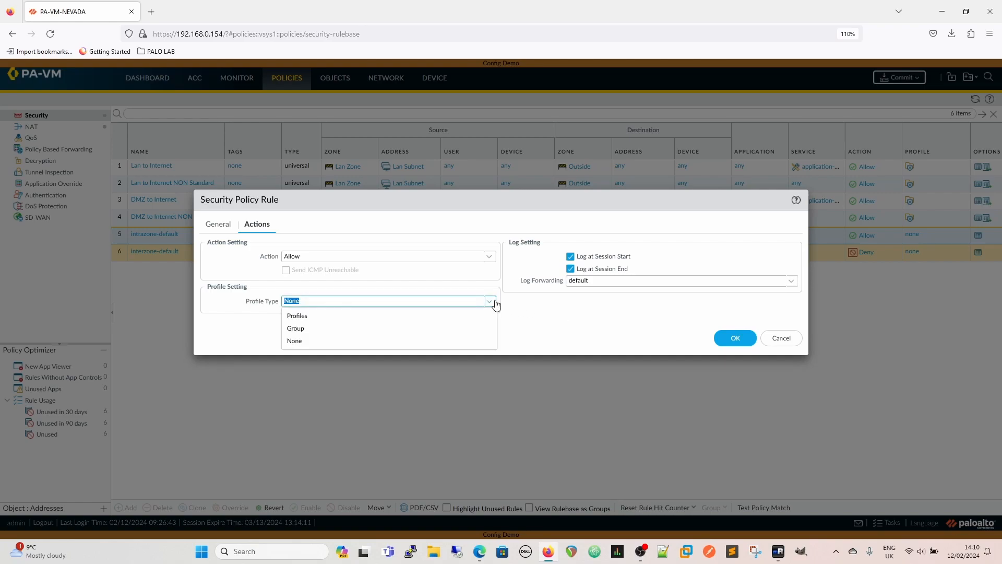
{"action": "left_click", "coordinate": [336, 315]}
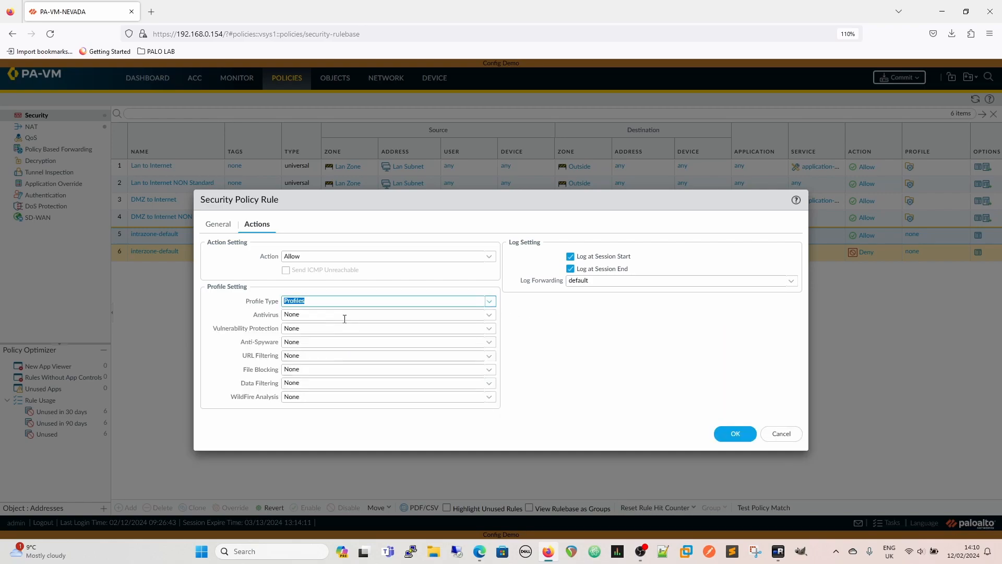
{"action": "left_click", "coordinate": [489, 317]}
{"action": "left_click", "coordinate": [313, 342]}
{"action": "left_click", "coordinate": [492, 332]}
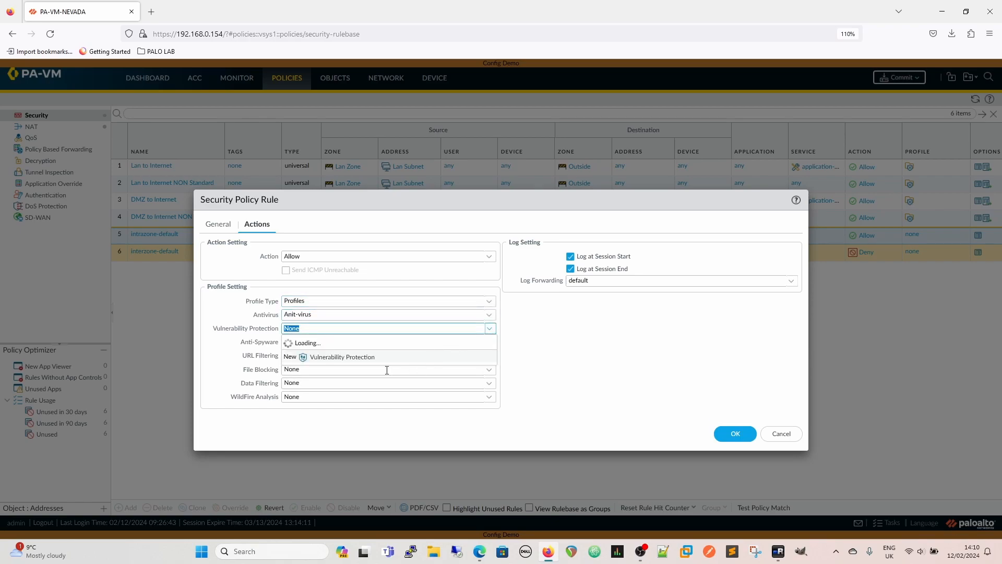
{"action": "left_click", "coordinate": [313, 383]}
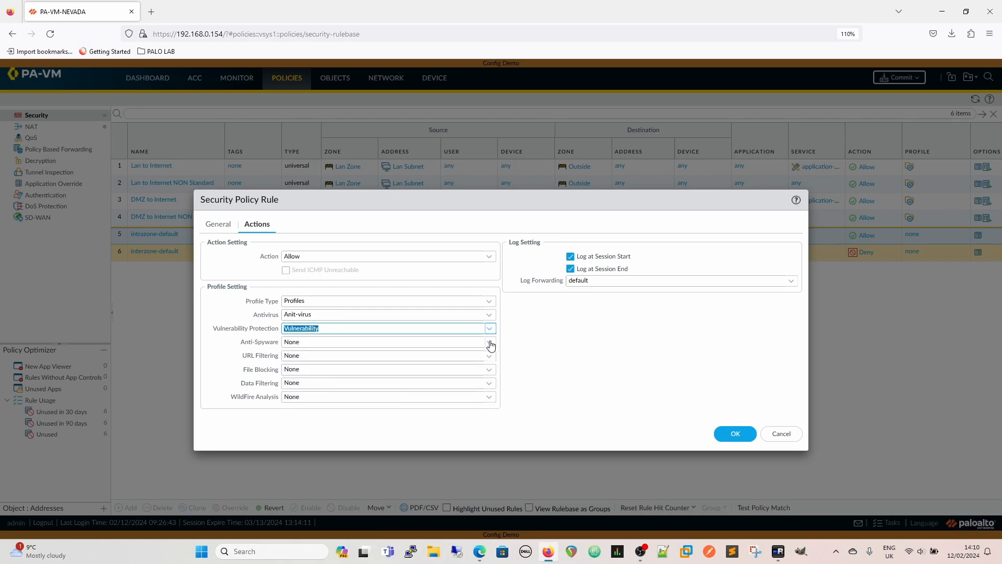
Assign the Anti-Spyware profile and the default WildFire Analysis profile to the intrazone-default rule and save it.
{"action": "left_click", "coordinate": [489, 342]}
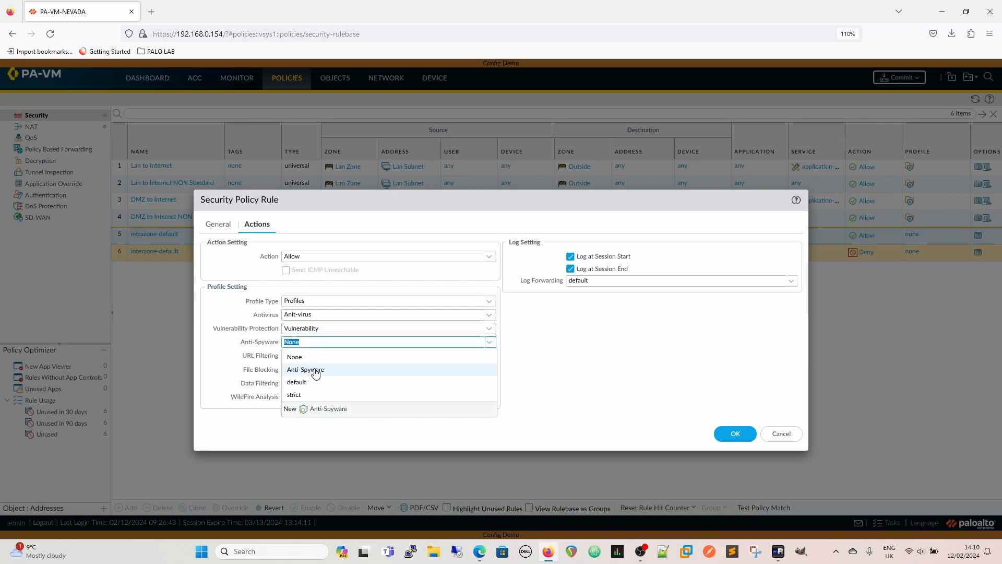
{"action": "left_click", "coordinate": [313, 370]}
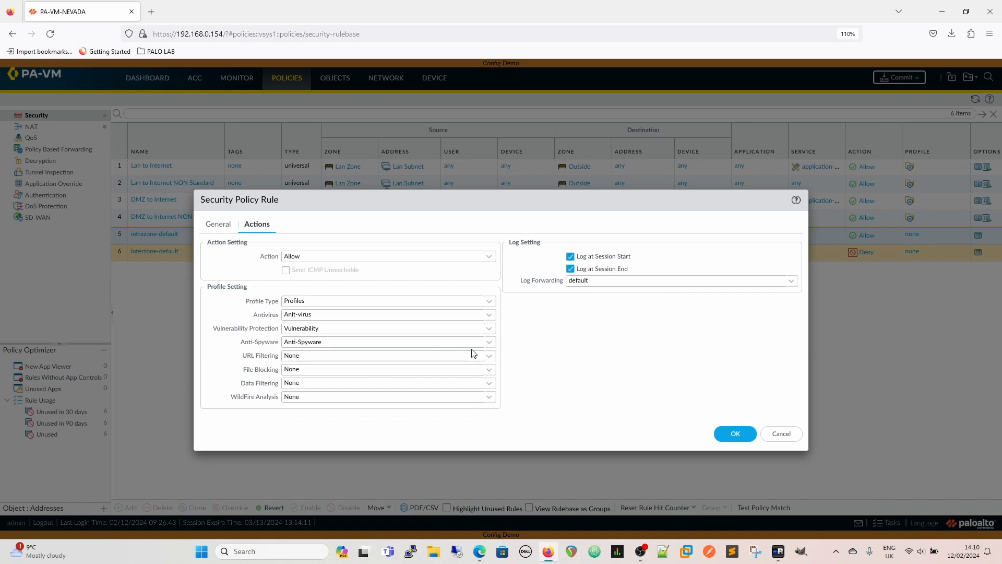
{"action": "left_click", "coordinate": [489, 397]}
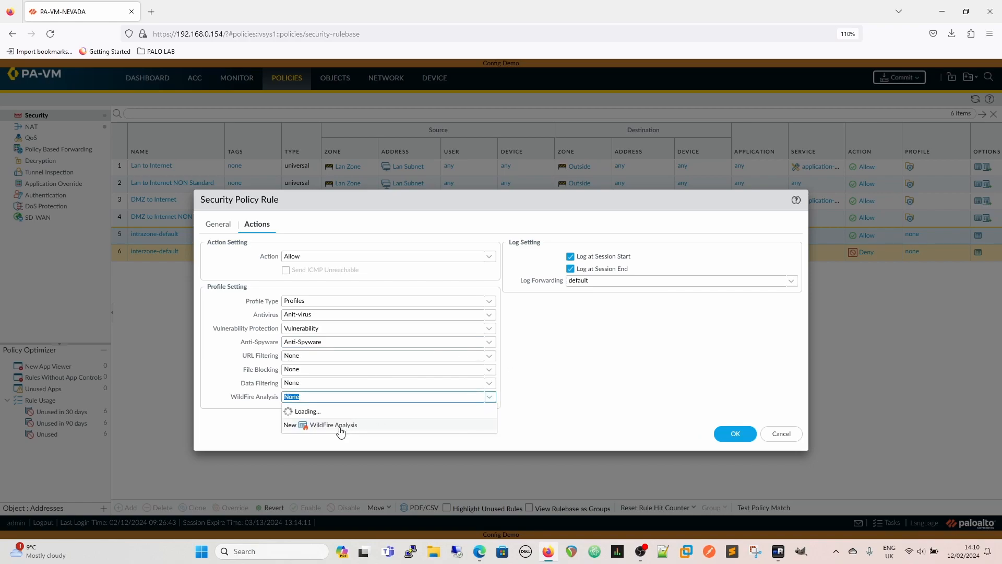
{"action": "left_click", "coordinate": [318, 423]}
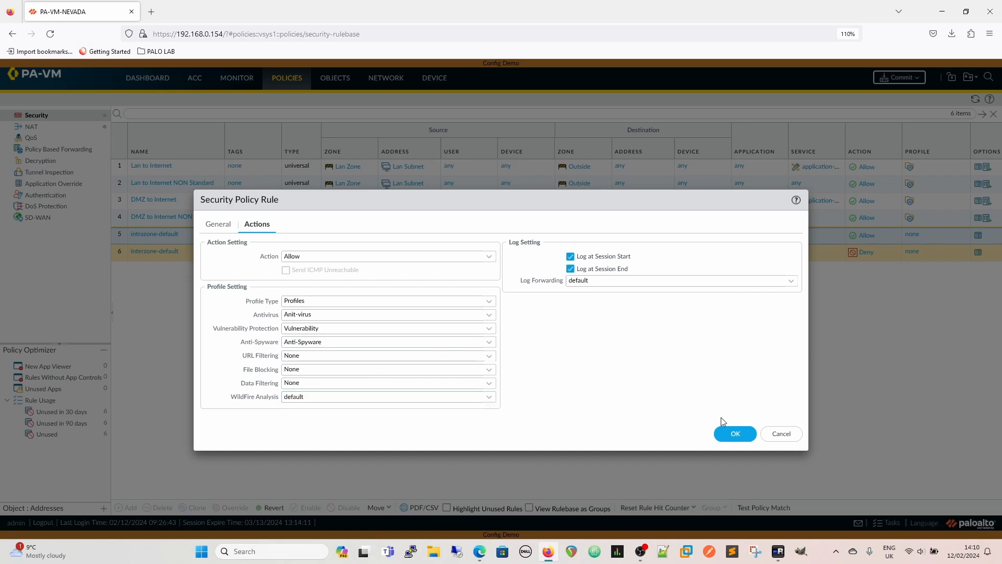
{"action": "left_click", "coordinate": [735, 434]}
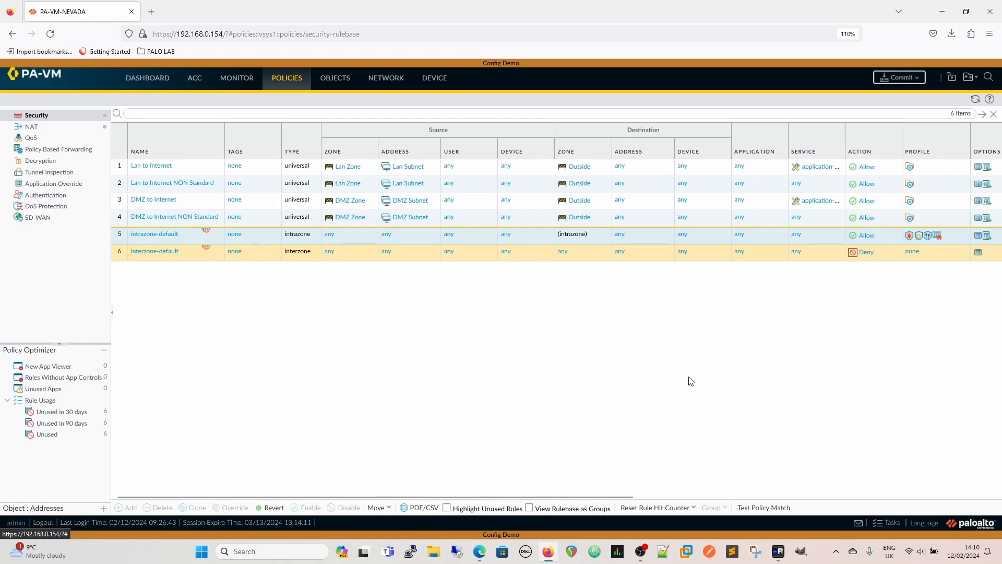
Set log forwarding to default in the actions of the interzone-default security policy rule and save it.
{"action": "left_click", "coordinate": [160, 257]}
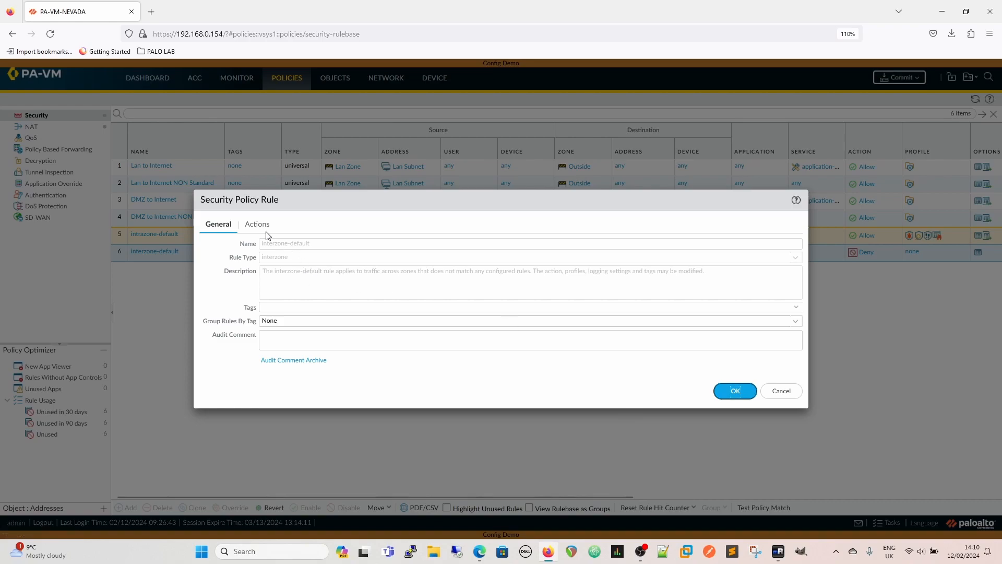
{"action": "left_click", "coordinate": [259, 228]}
{"action": "left_click", "coordinate": [791, 281]}
{"action": "left_click", "coordinate": [584, 309]}
{"action": "left_click", "coordinate": [732, 338]}
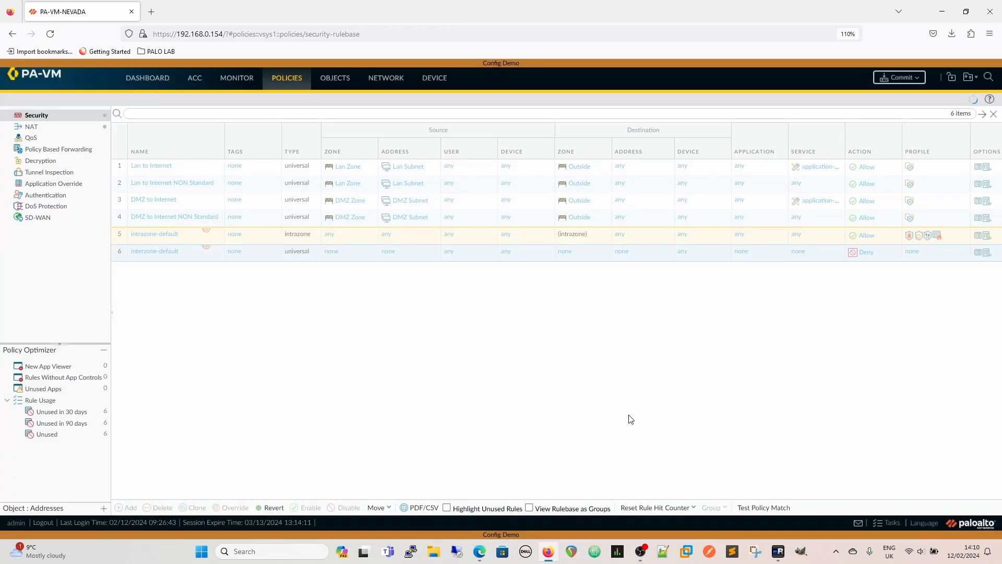